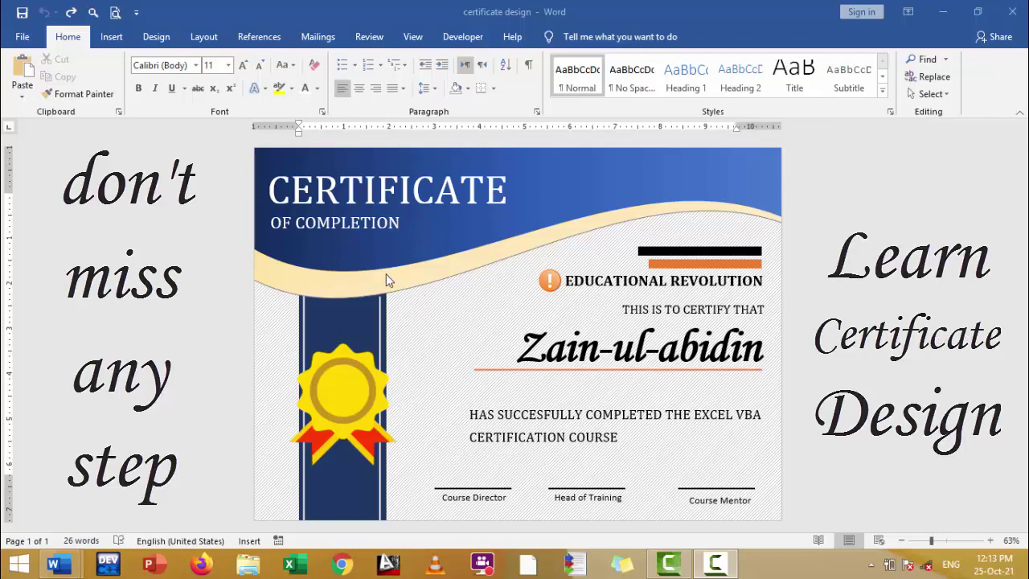
Switch to the blank Document2 and set its page orientation to Landscape
{"action": "mouse_move", "coordinate": [53, 564]}
{"action": "left_click", "coordinate": [308, 483]}
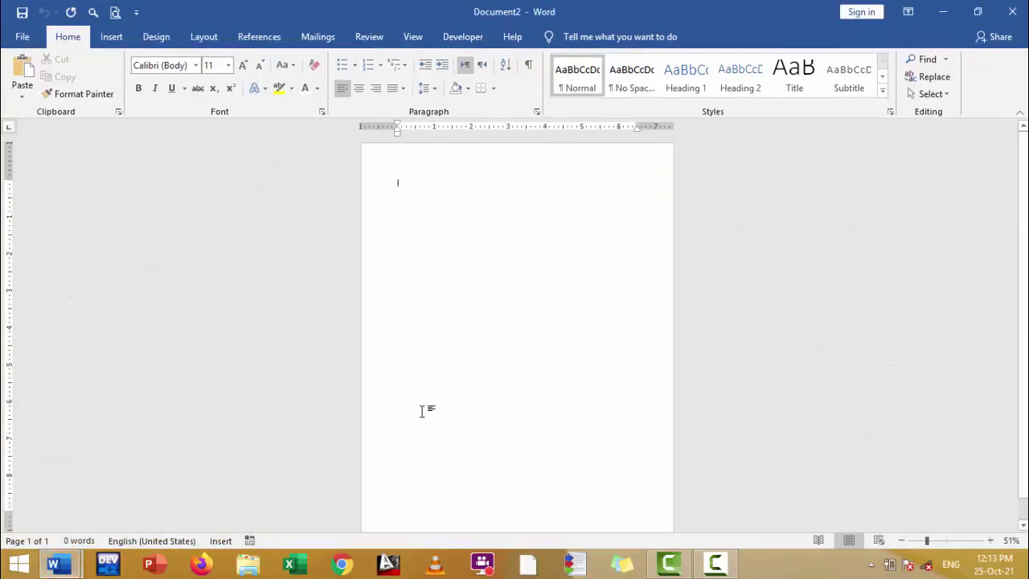
{"action": "left_click", "coordinate": [203, 38]}
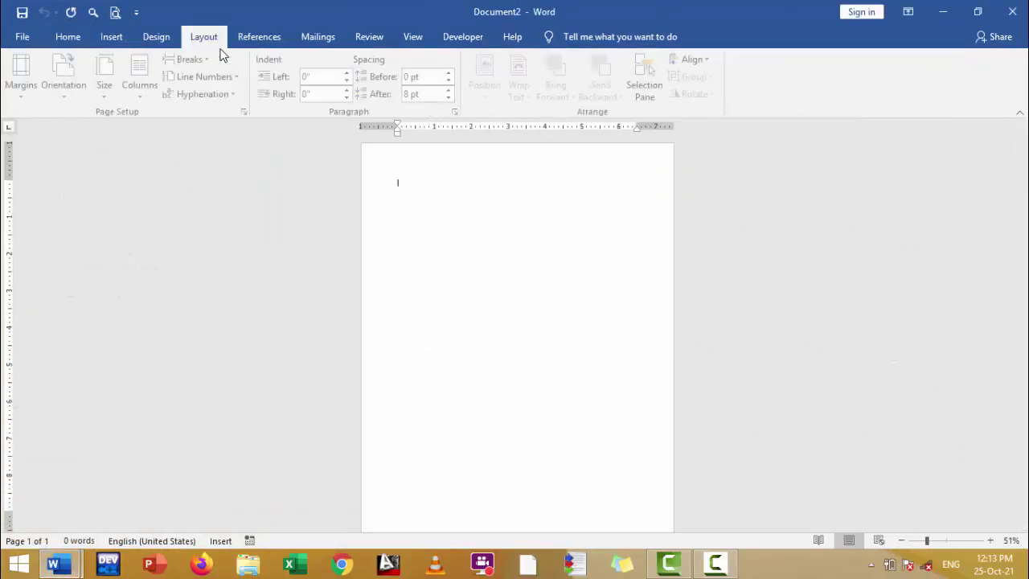
{"action": "left_click", "coordinate": [76, 98]}
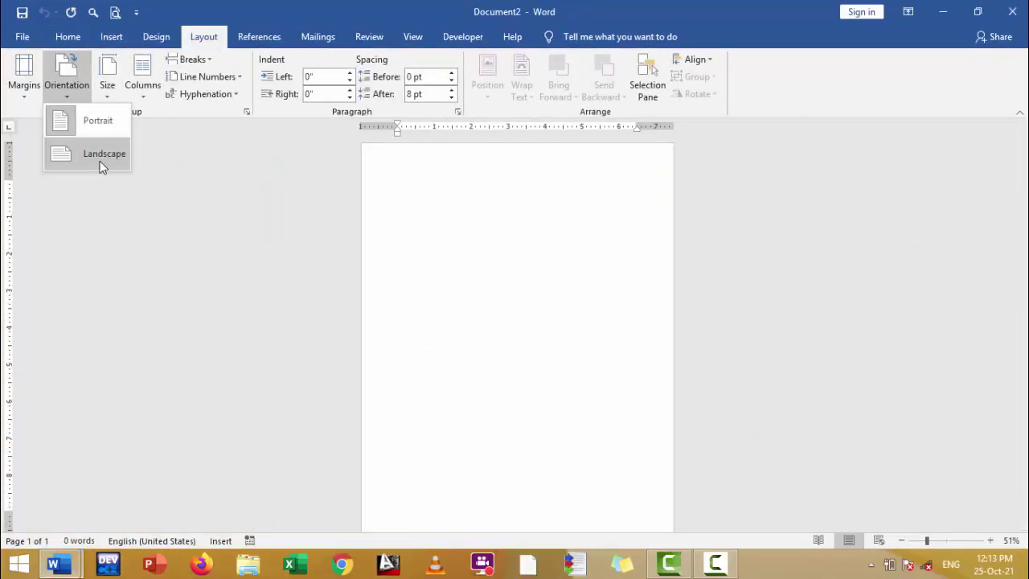
{"action": "left_click", "coordinate": [101, 160]}
Draw a rectangle spanning the top of the page
{"action": "left_click", "coordinate": [111, 37]}
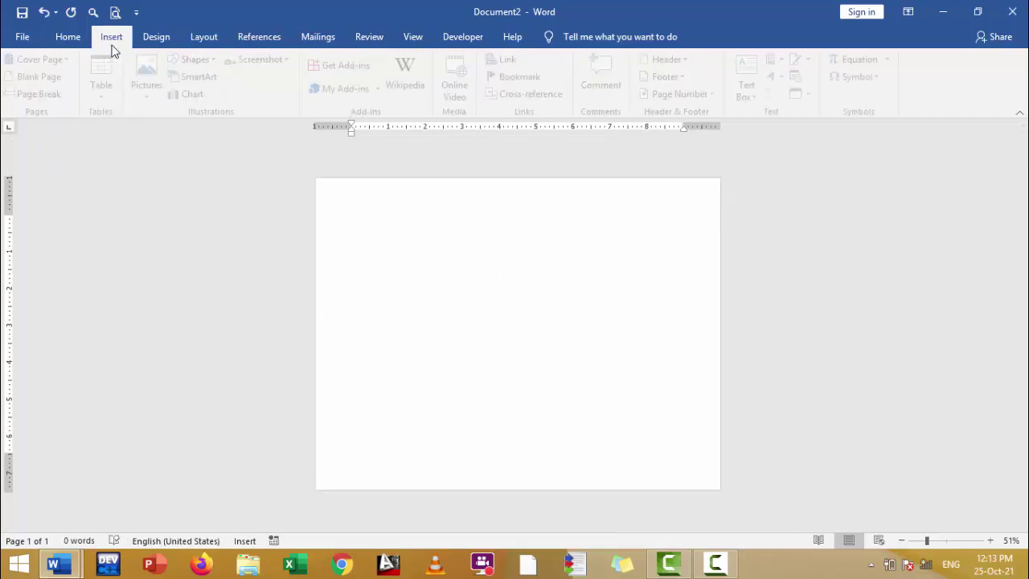
{"action": "left_click", "coordinate": [211, 64]}
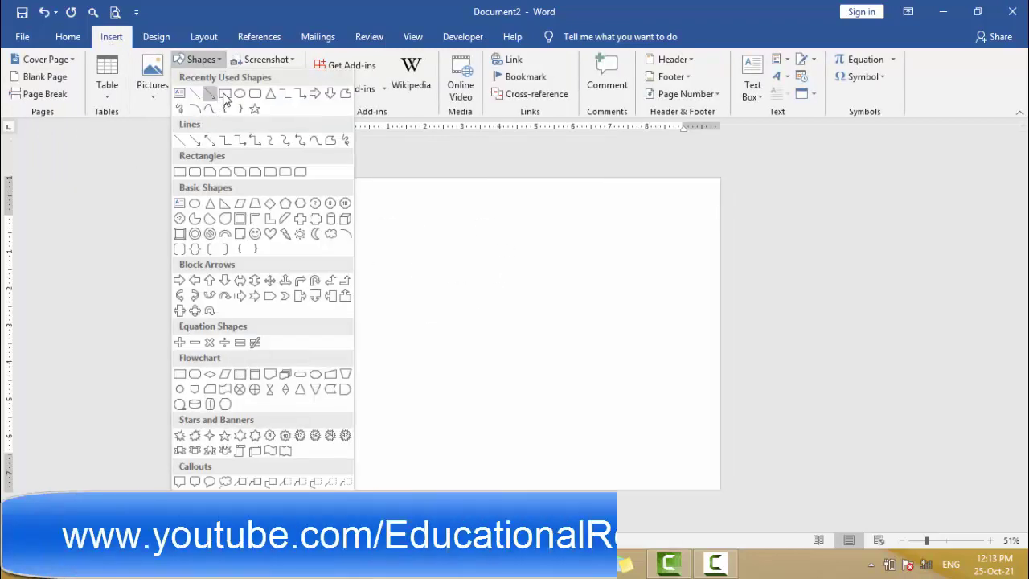
{"action": "left_click", "coordinate": [271, 151]}
{"action": "left_click_drag", "start_coordinate": [314, 178], "coordinate": [720, 262]}
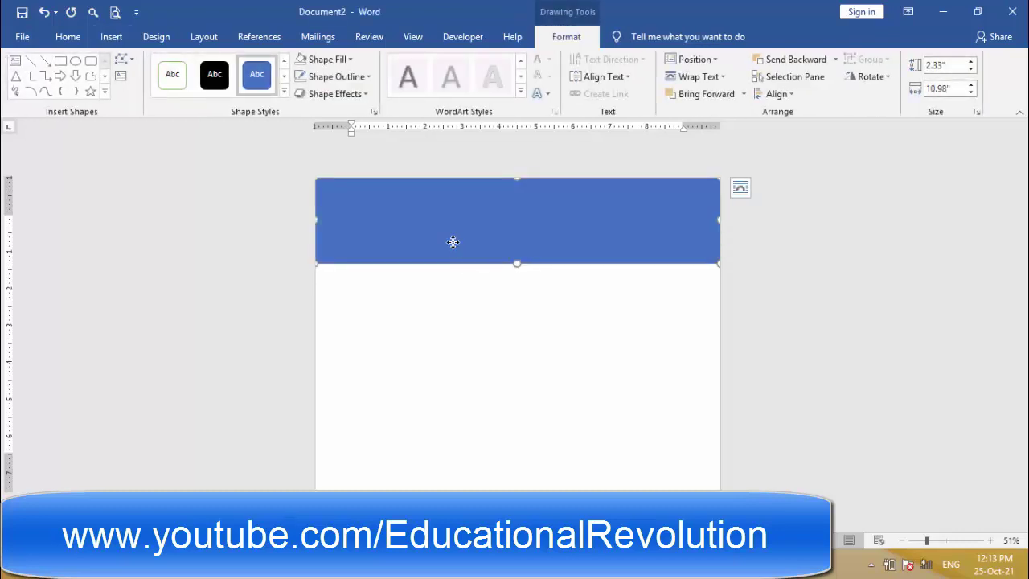
Reshape the rectangle's bottom edge into a wave using Edit Points
{"action": "right_click", "coordinate": [454, 241]}
{"action": "left_click", "coordinate": [504, 350]}
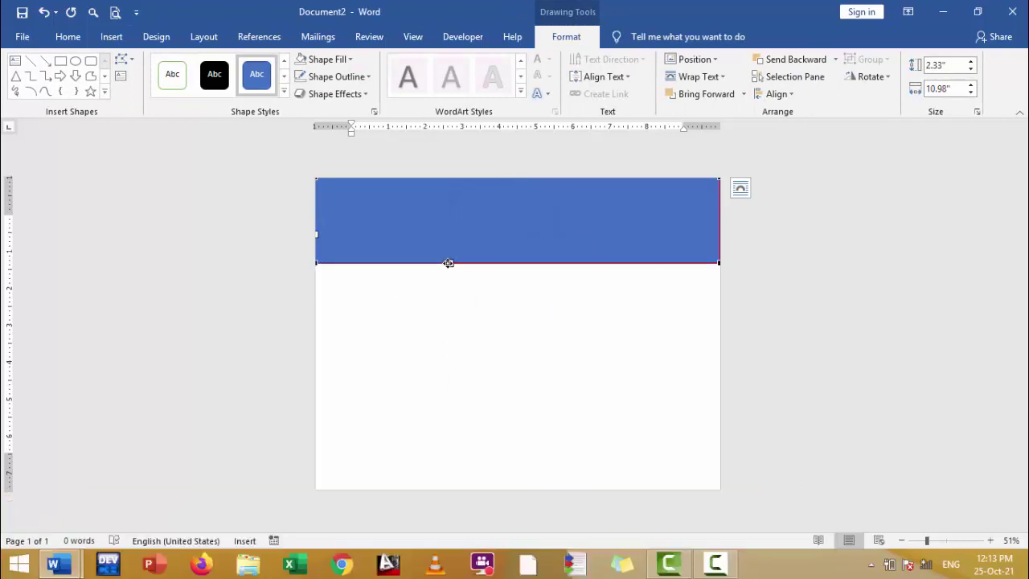
{"action": "left_click_drag", "start_coordinate": [450, 263], "coordinate": [440, 331]}
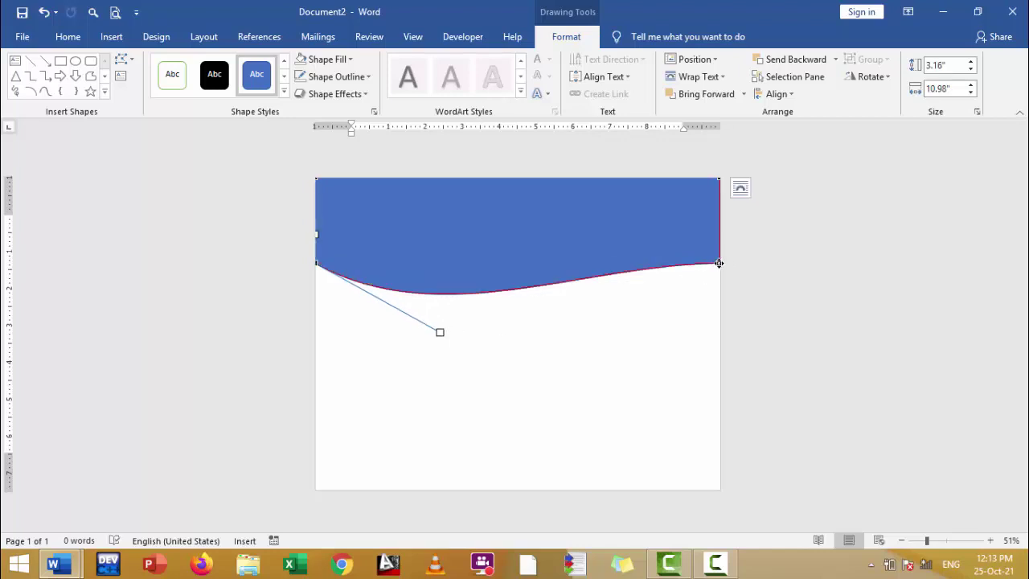
{"action": "left_click", "coordinate": [718, 263]}
{"action": "left_click_drag", "start_coordinate": [587, 262], "coordinate": [596, 209]}
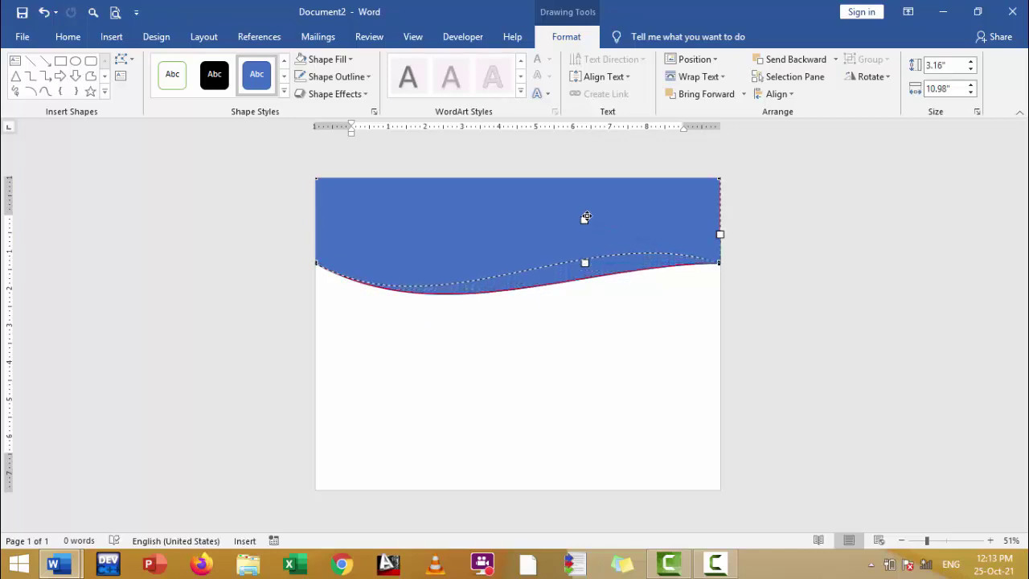
{"action": "left_click", "coordinate": [633, 306]}
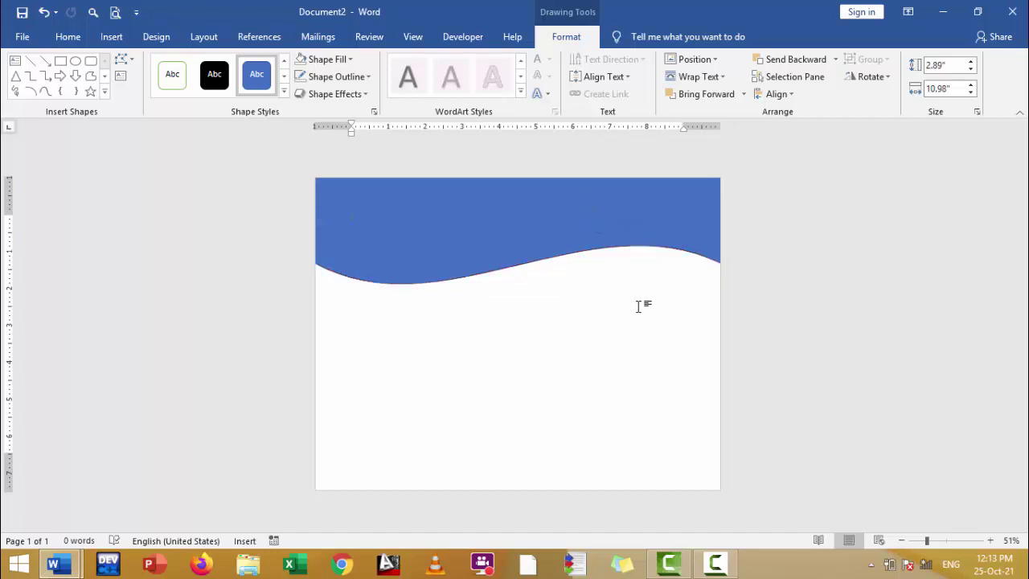
Give the wave a blue fill and a blue outline
{"action": "left_click", "coordinate": [509, 225]}
{"action": "left_click", "coordinate": [349, 60]}
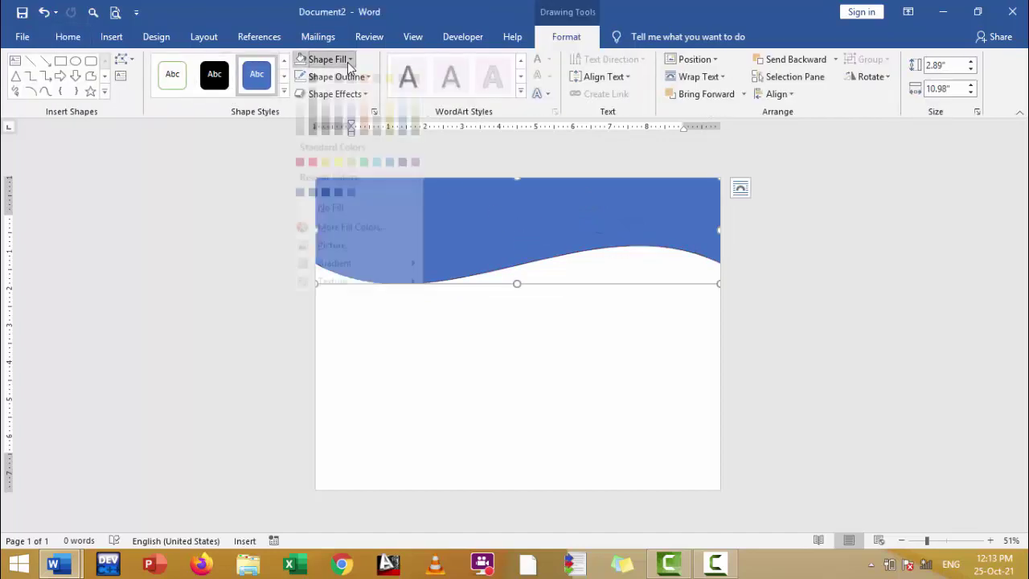
{"action": "left_click", "coordinate": [387, 175]}
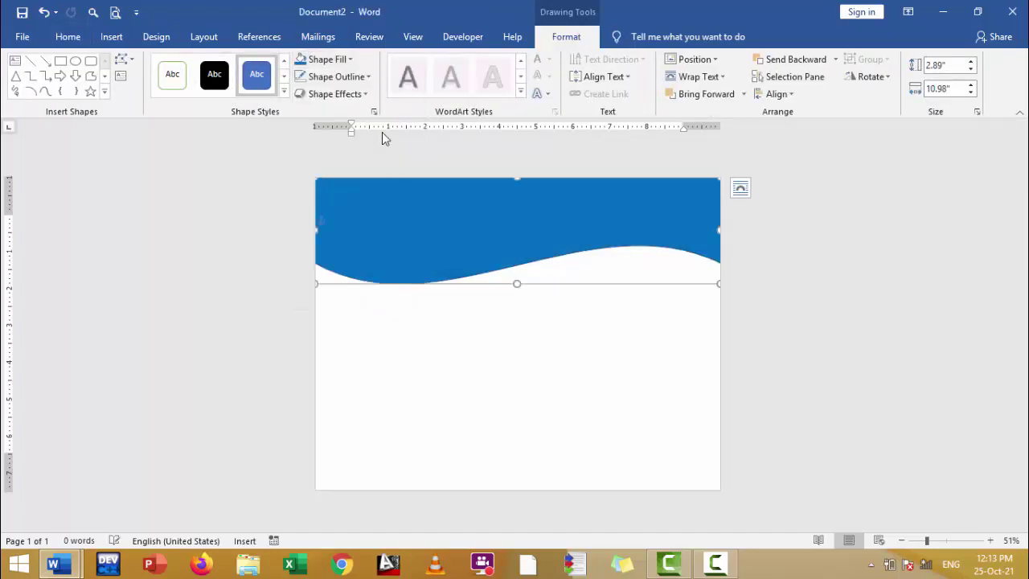
{"action": "left_click", "coordinate": [369, 77]}
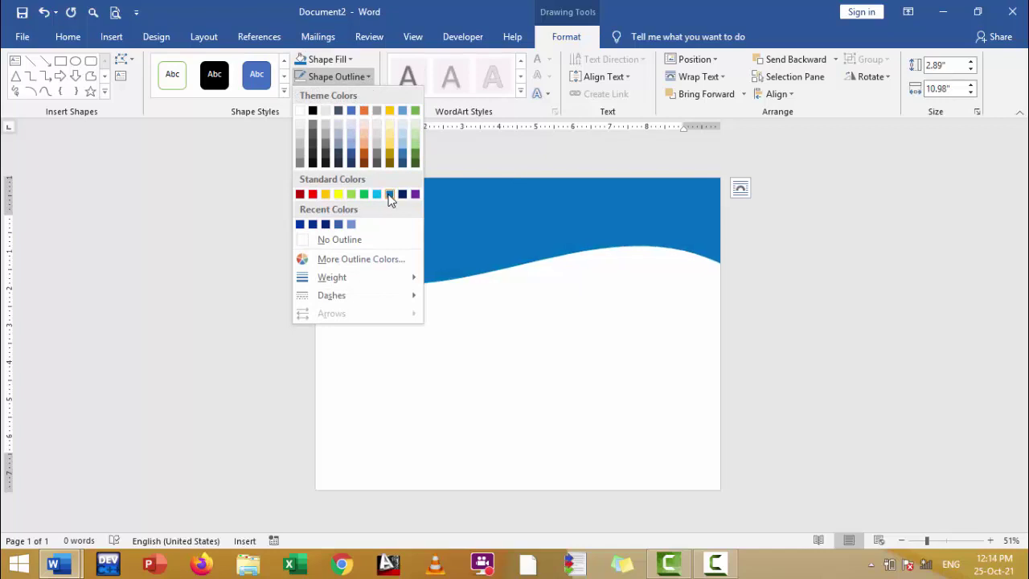
{"action": "left_click", "coordinate": [390, 195]}
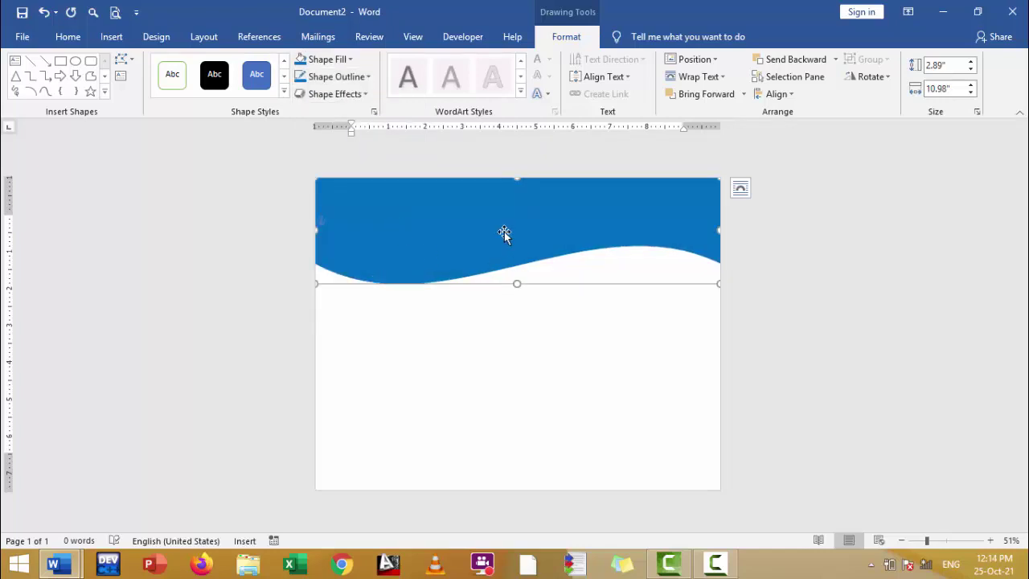
Apply a dark blue gradient fill to the wave and duplicate it with Ctrl+D
{"action": "left_click", "coordinate": [350, 59]}
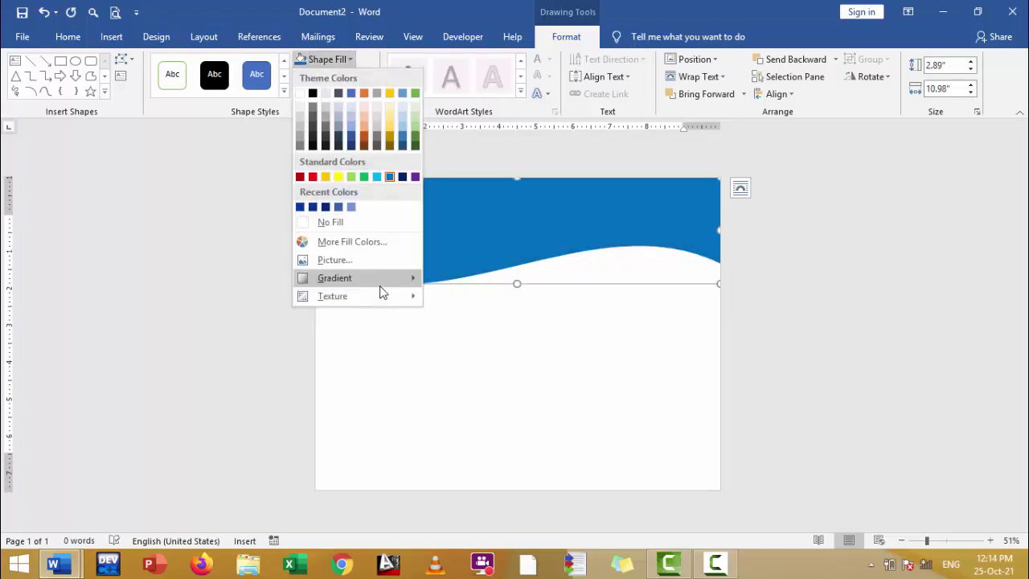
{"action": "mouse_move", "coordinate": [381, 285]}
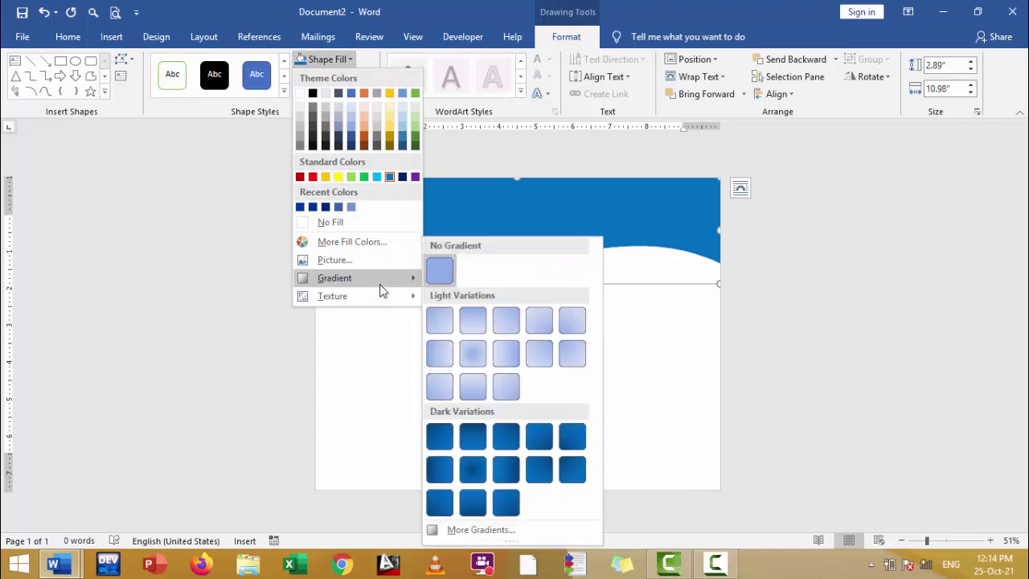
{"action": "left_click", "coordinate": [442, 440]}
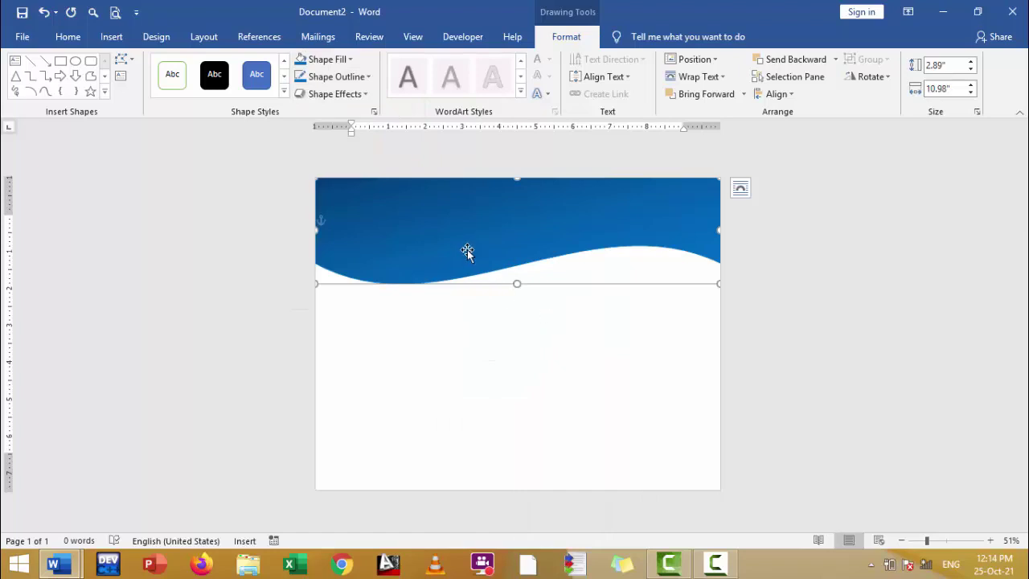
{"action": "key", "text": "ctrl+d"}
Move the copy below the original and make it yellow with a black outline
{"action": "left_click_drag", "start_coordinate": [463, 240], "coordinate": [461, 275]}
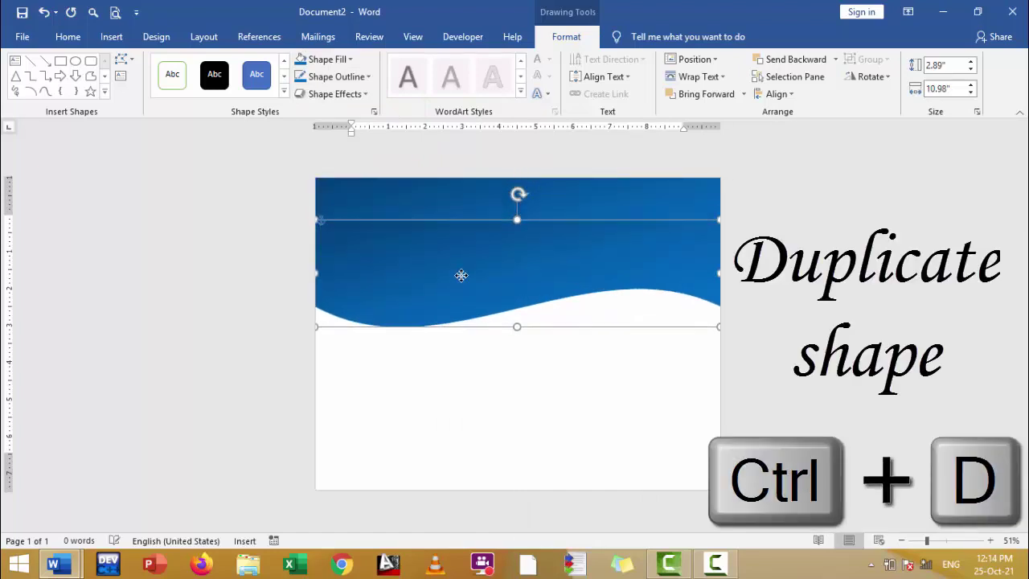
{"action": "left_click", "coordinate": [350, 61]}
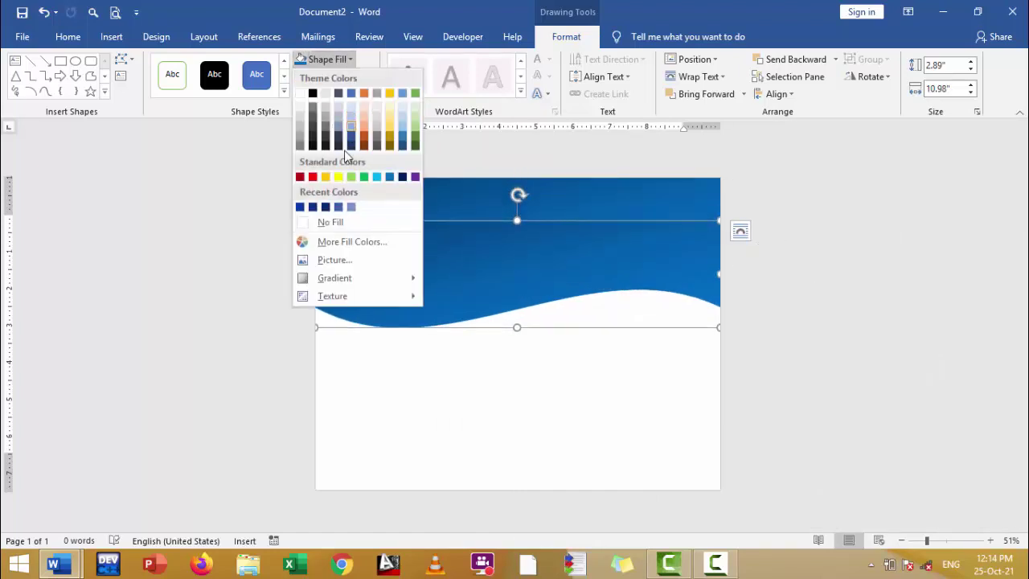
{"action": "left_click", "coordinate": [338, 177]}
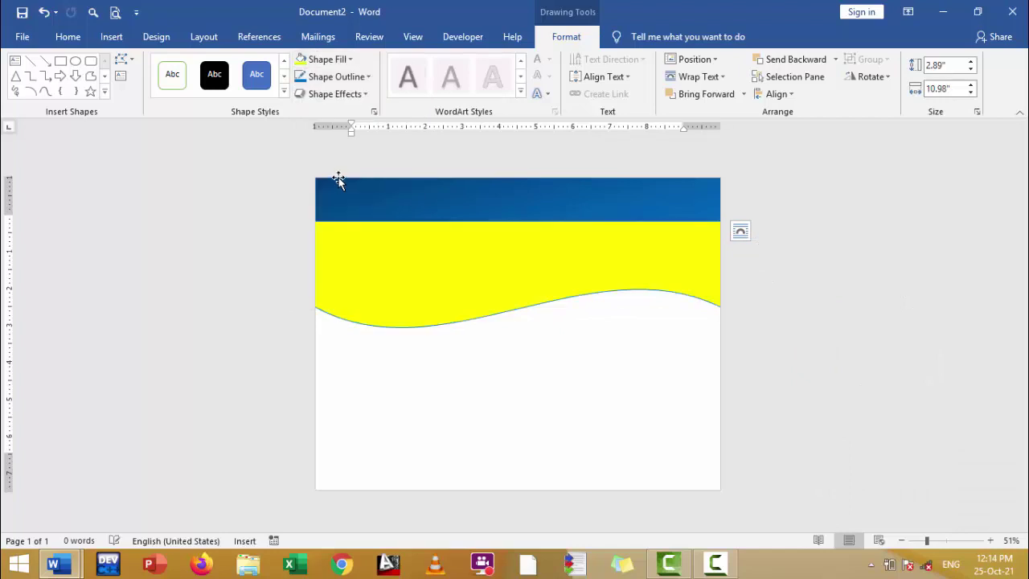
{"action": "left_click", "coordinate": [369, 77]}
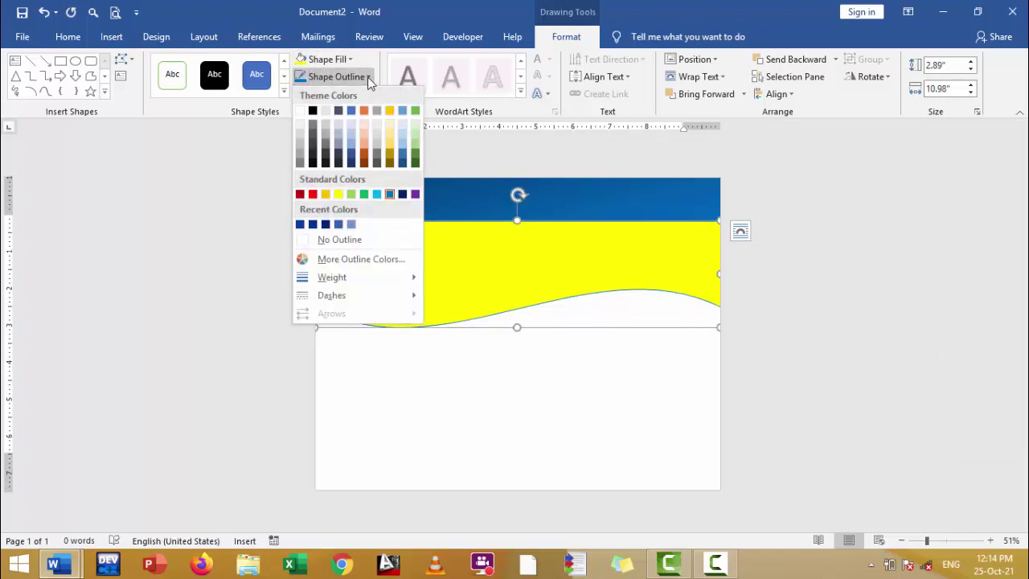
{"action": "left_click", "coordinate": [312, 110]}
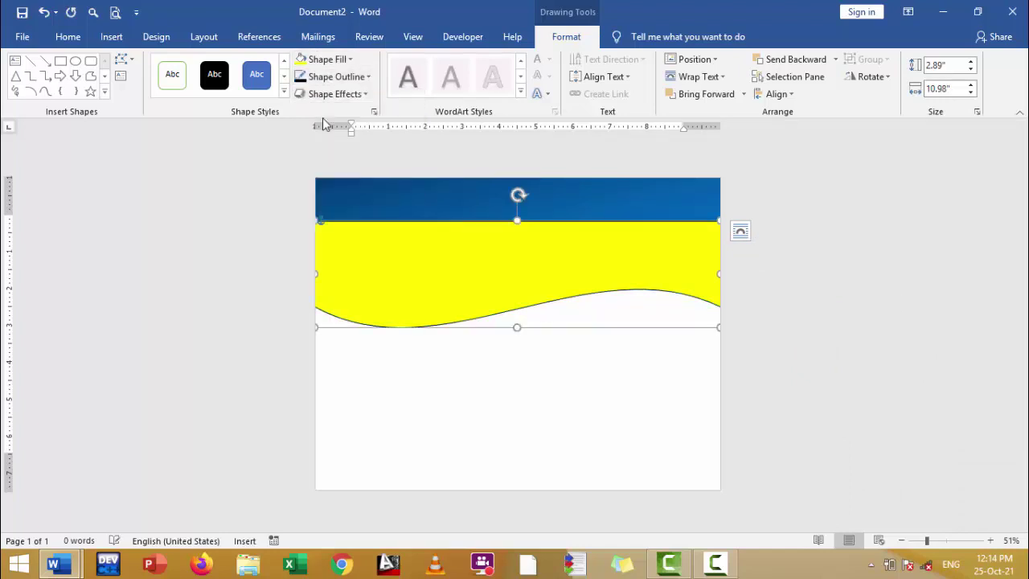
Send the yellow wave to the back, tilt it slightly, widen it to 11.14" and nudge it up
{"action": "left_click", "coordinate": [835, 59]}
{"action": "left_click", "coordinate": [801, 98]}
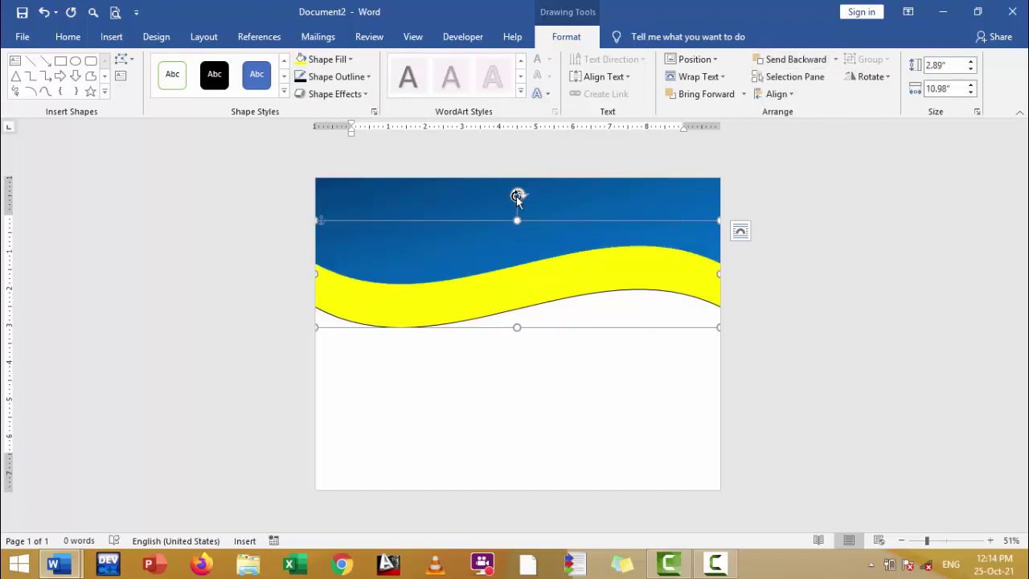
{"action": "left_click_drag", "start_coordinate": [515, 193], "coordinate": [511, 193]}
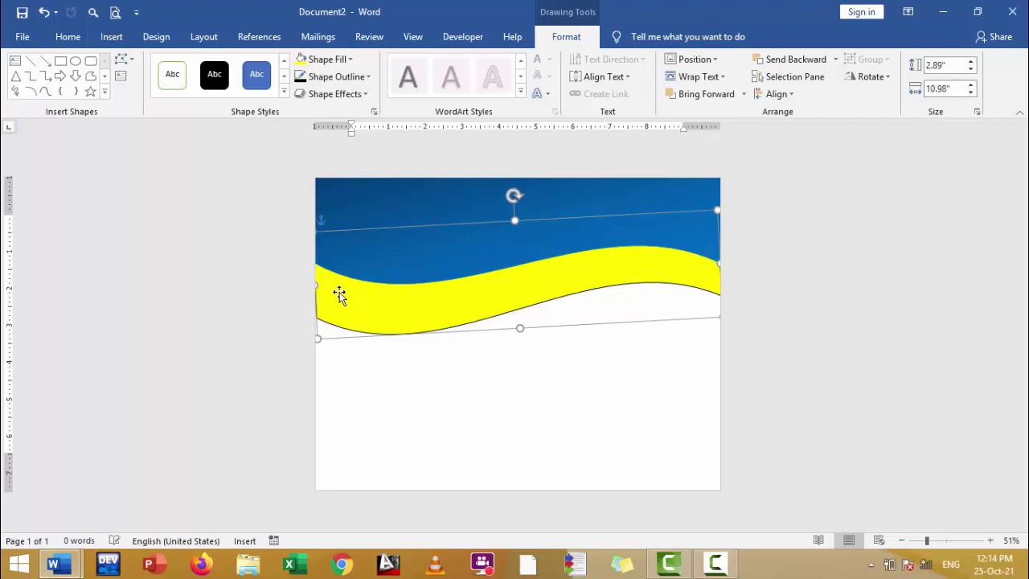
{"action": "left_click_drag", "start_coordinate": [313, 284], "coordinate": [310, 282]}
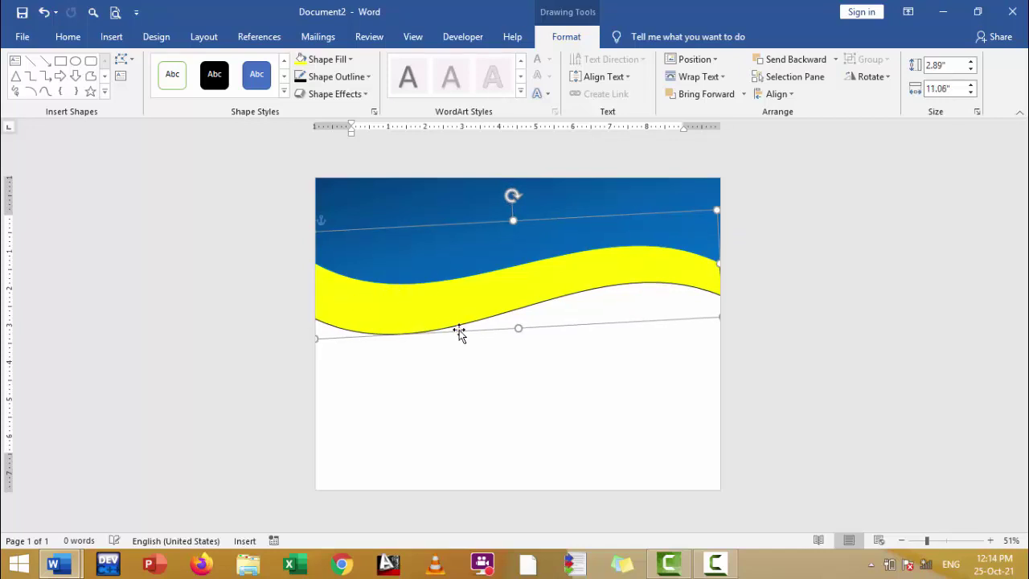
{"action": "key", "text": "ctrl+z"}
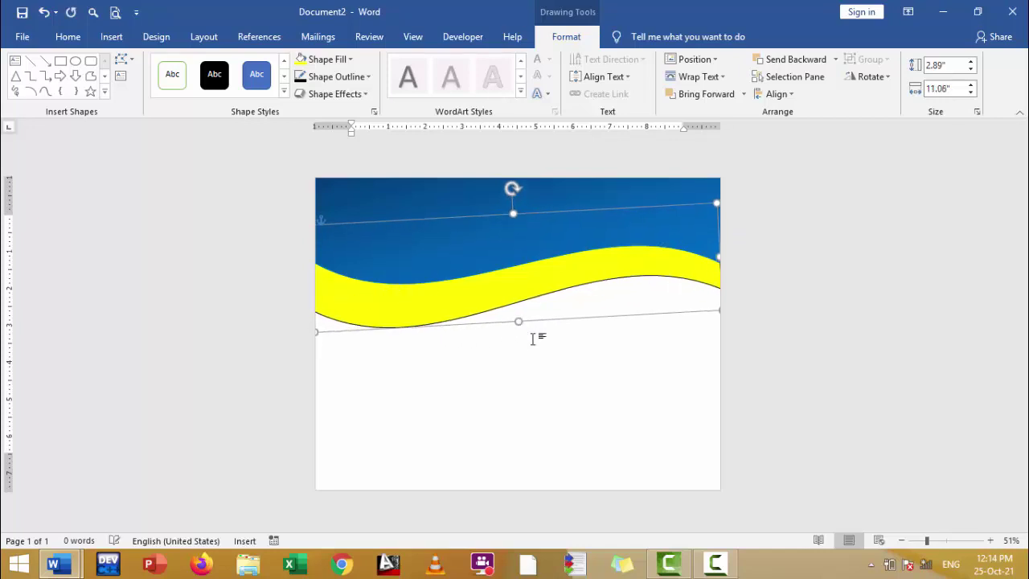
{"action": "left_click_drag", "start_coordinate": [716, 255], "coordinate": [721, 254]}
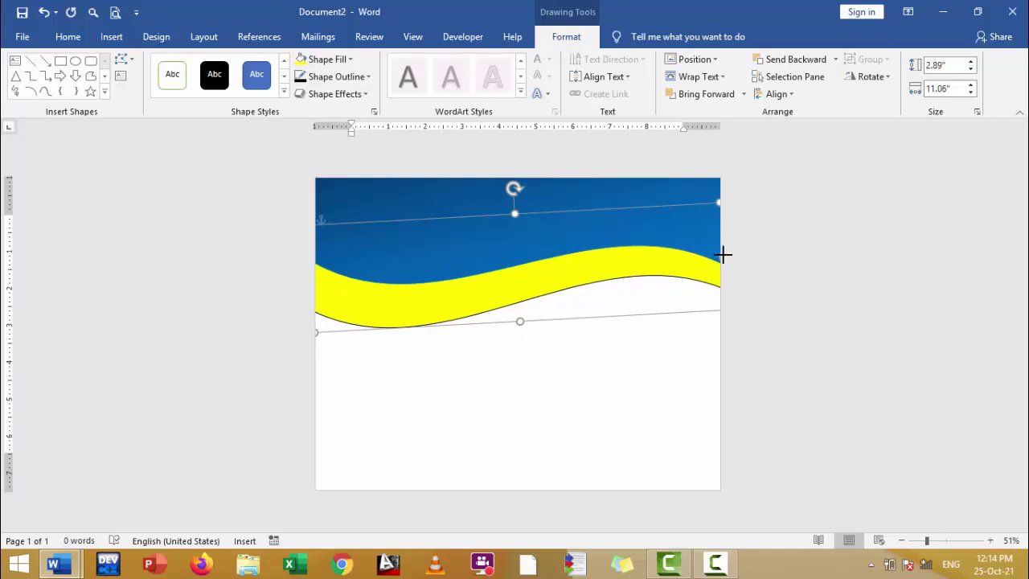
{"action": "key", "text": "Up"}
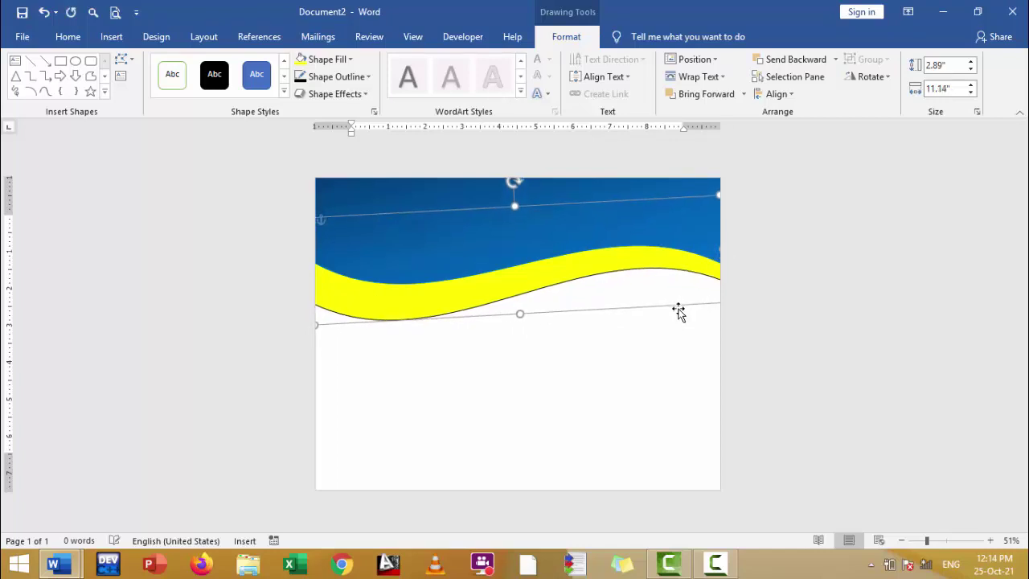
{"action": "key", "text": "Up"}
{"action": "key", "text": "Up"}
{"action": "key", "text": "Up"}
{"action": "key", "text": "Up"}
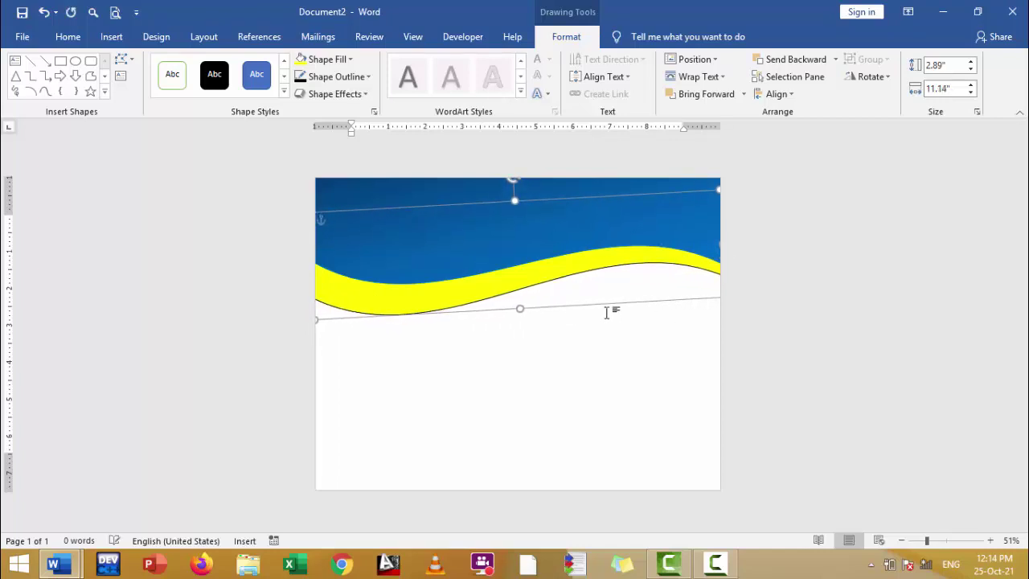
Give the yellow wave a light yellow gradient fill
{"action": "left_click", "coordinate": [350, 59]}
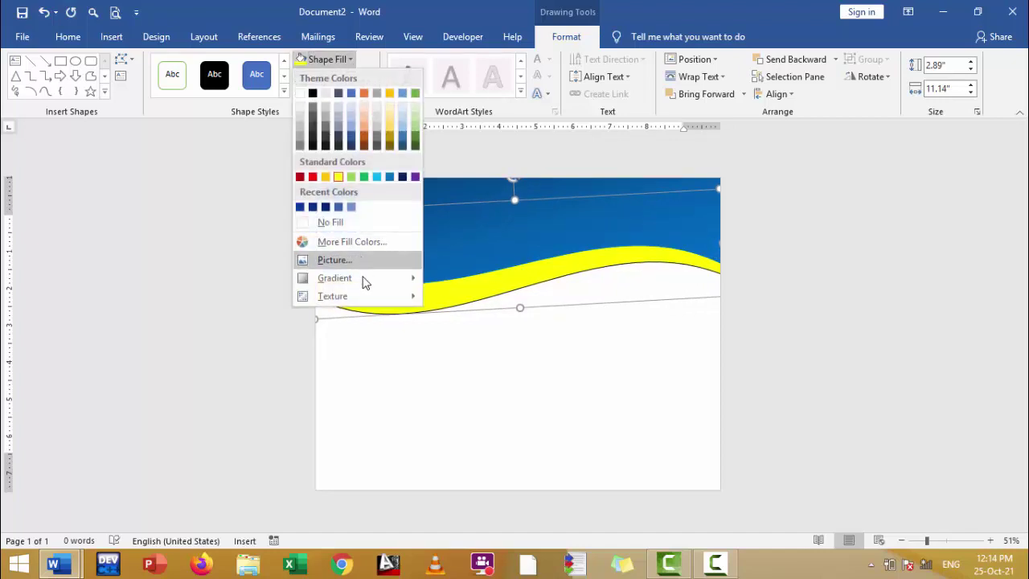
{"action": "mouse_move", "coordinate": [369, 285]}
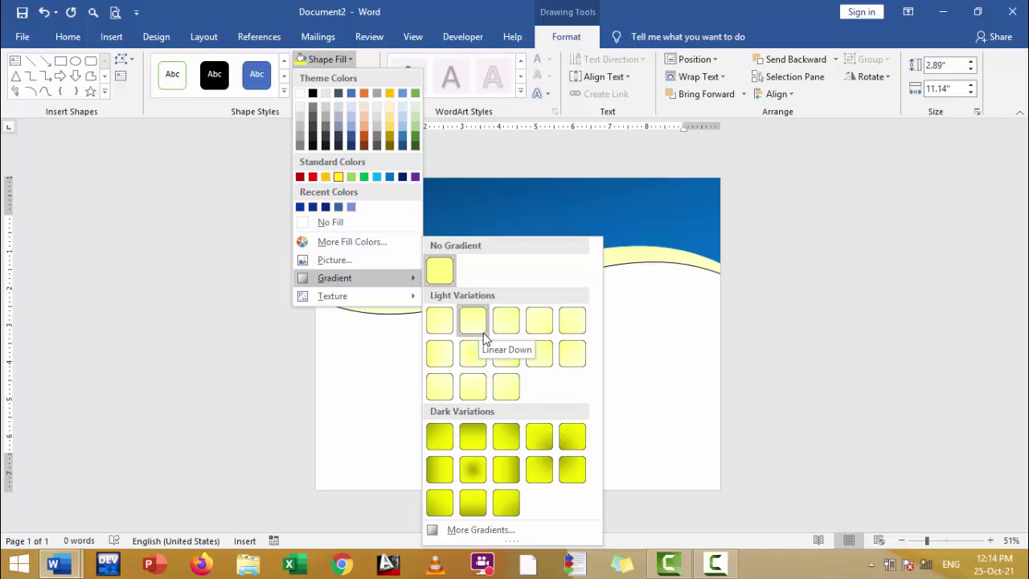
{"action": "left_click", "coordinate": [457, 308]}
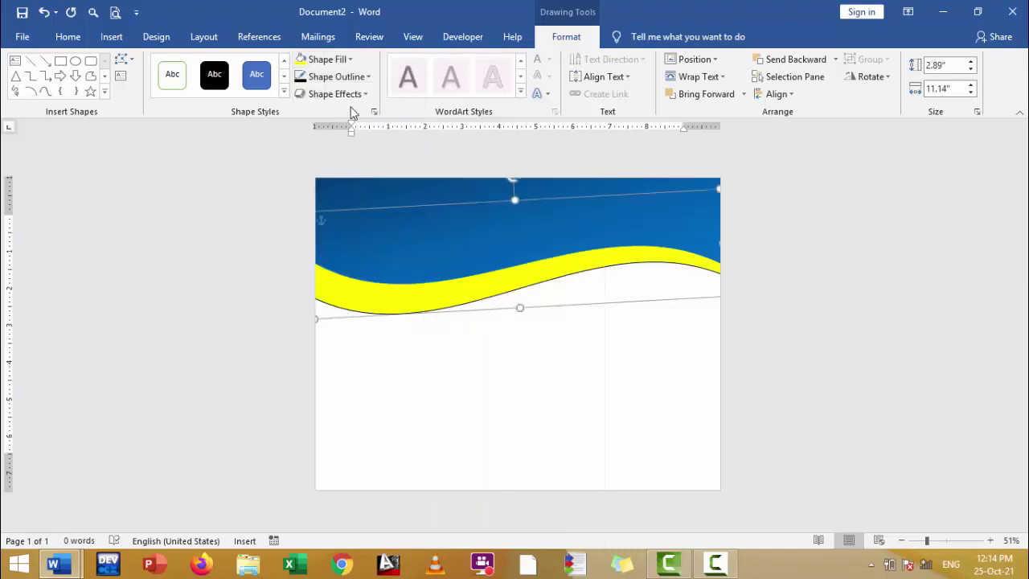
{"action": "left_click", "coordinate": [313, 59]}
{"action": "mouse_move", "coordinate": [365, 290]}
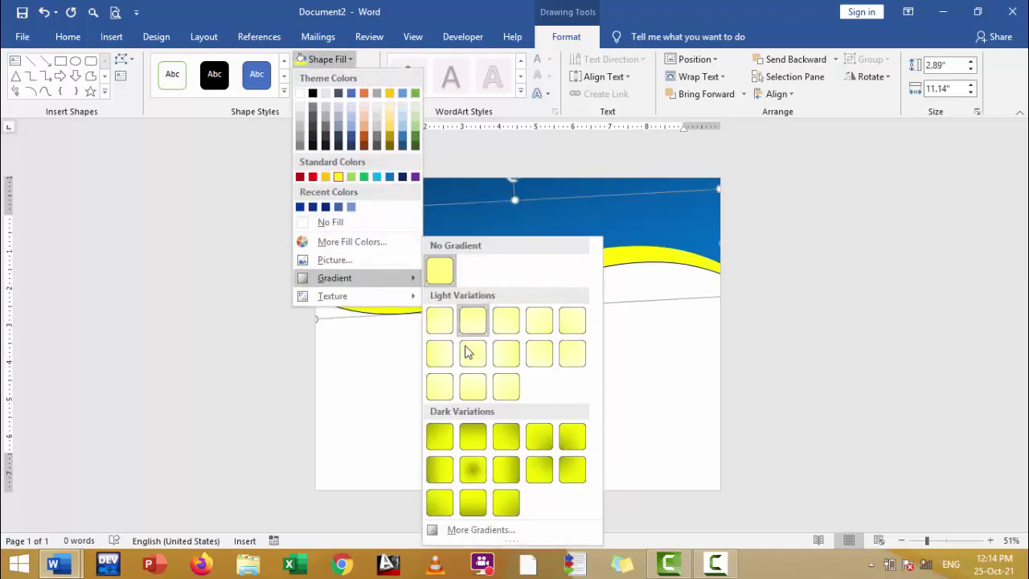
{"action": "left_click", "coordinate": [471, 360]}
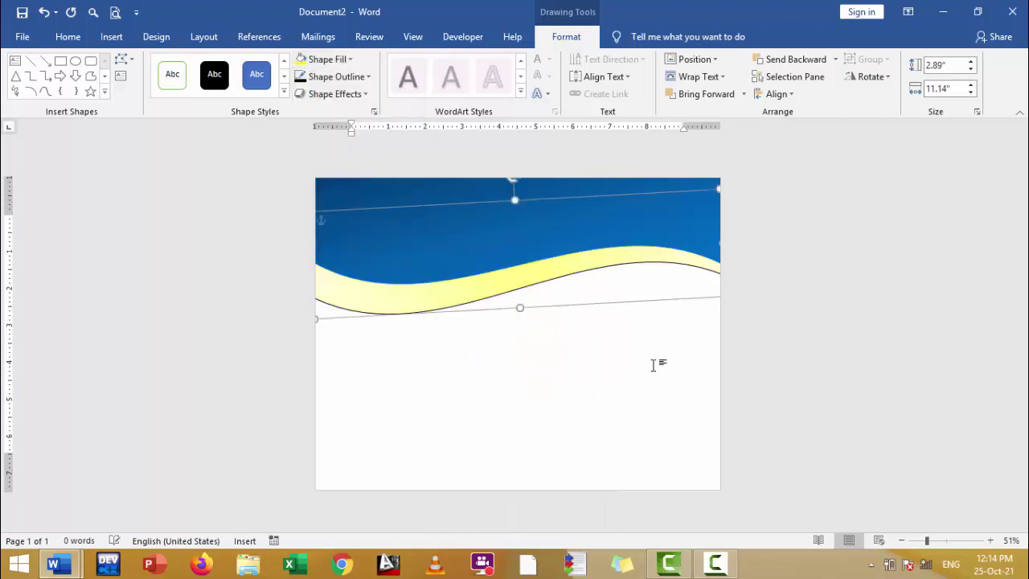
Keep the wave's pale gradient and bring up the Design tab's Page Color options
{"action": "left_click", "coordinate": [826, 323]}
{"action": "left_click", "coordinate": [538, 292]}
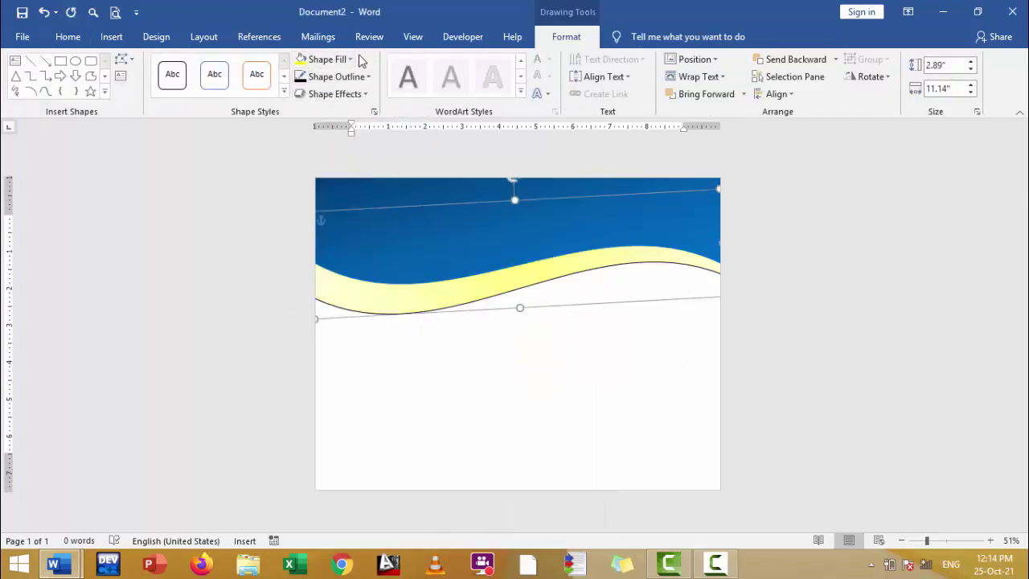
{"action": "left_click", "coordinate": [348, 60]}
{"action": "mouse_move", "coordinate": [358, 277]}
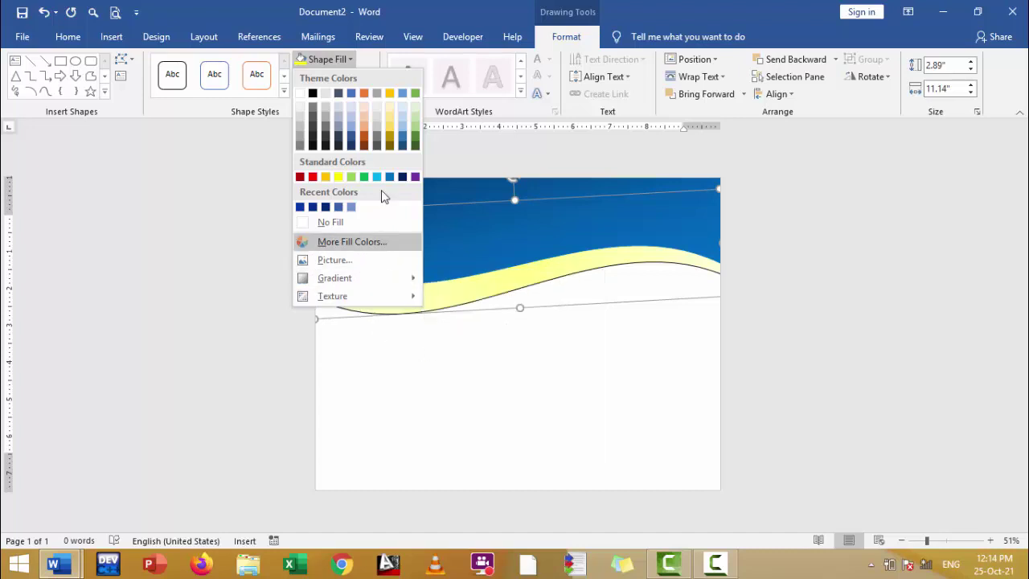
{"action": "mouse_move", "coordinate": [392, 278]}
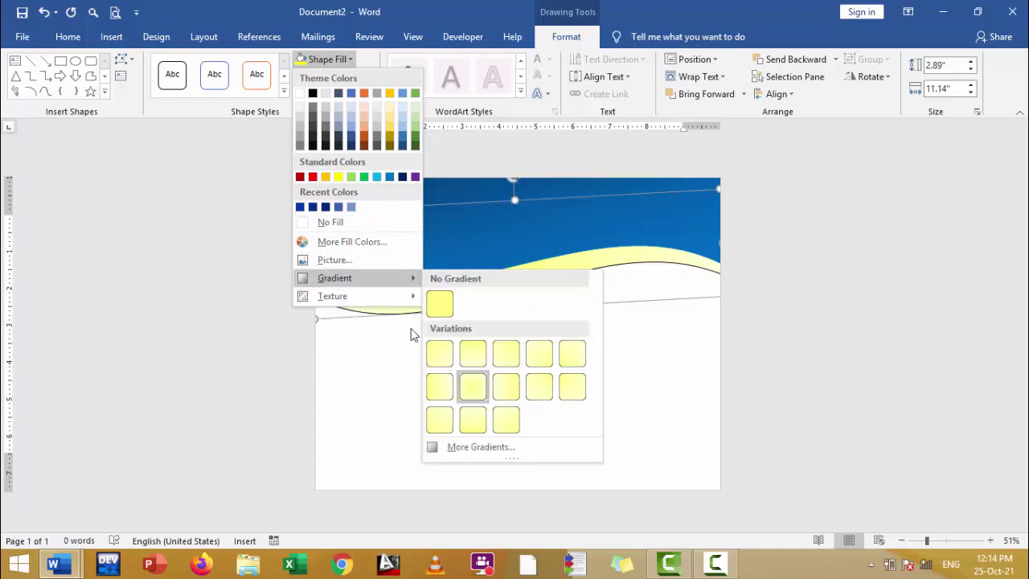
{"action": "left_click", "coordinate": [448, 421]}
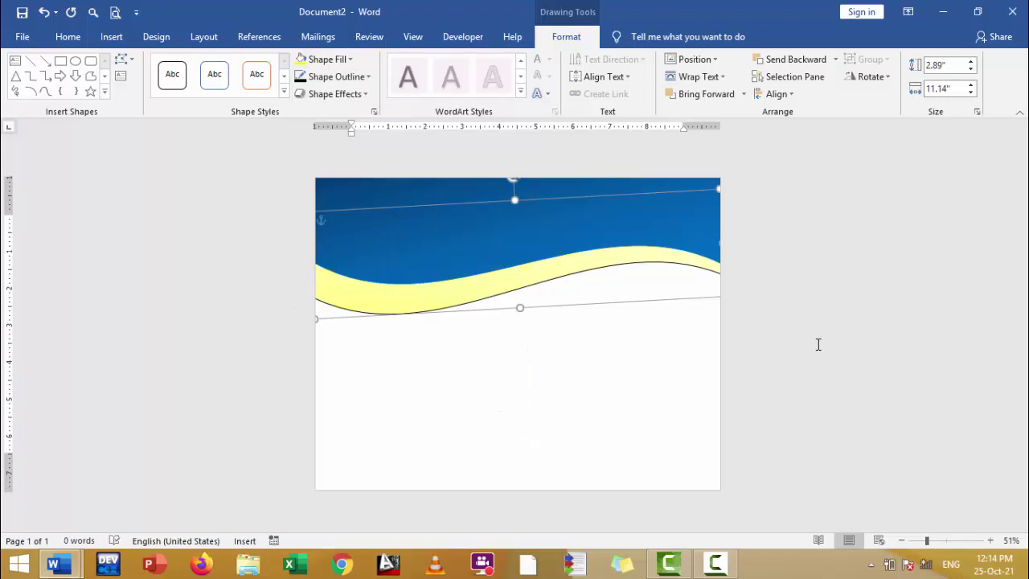
{"action": "left_click", "coordinate": [632, 295]}
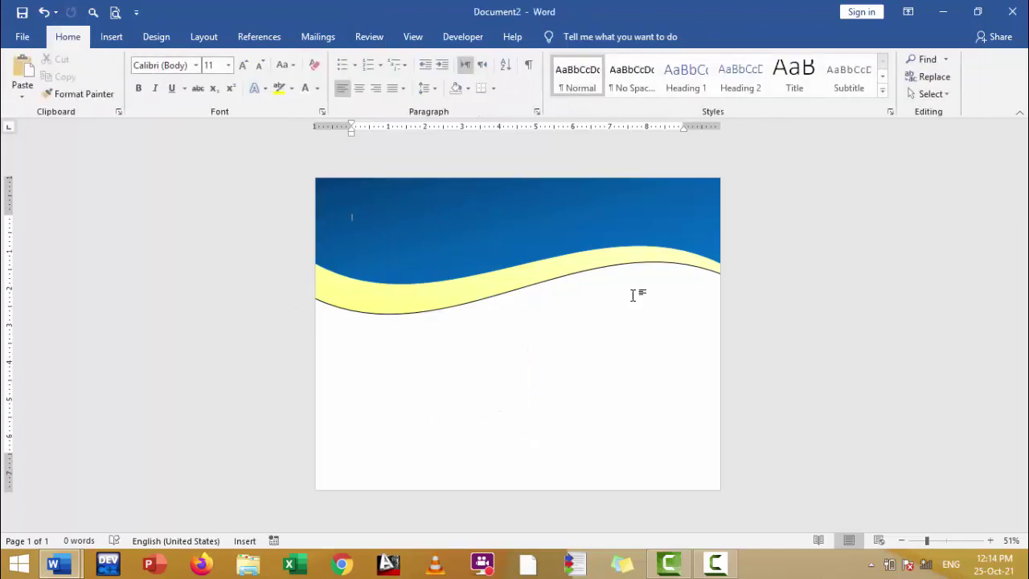
{"action": "left_click", "coordinate": [156, 37]}
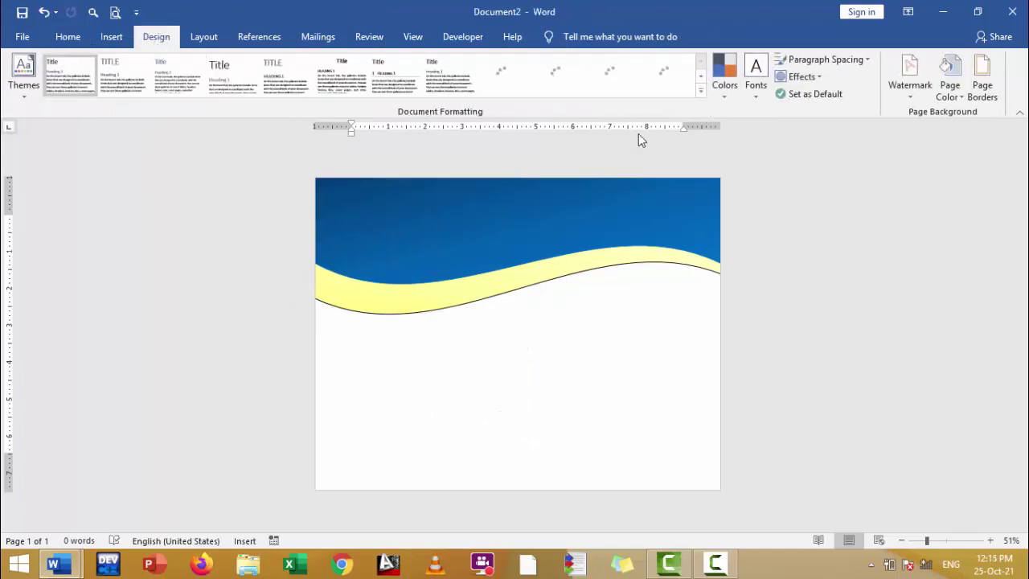
{"action": "left_click", "coordinate": [950, 85]}
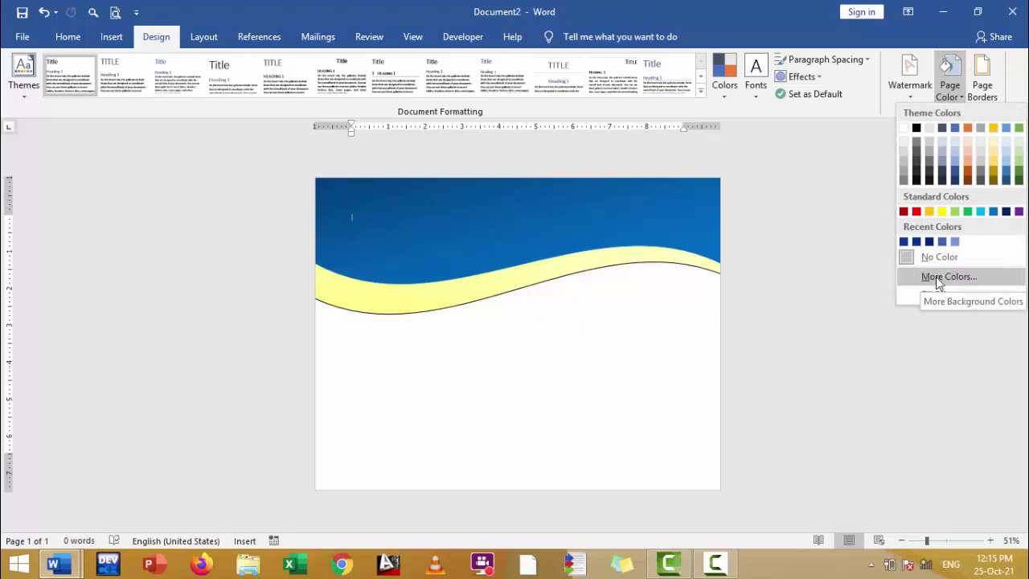
Fill the page background with the Light upward diagonal stripe pattern in a very light colour
{"action": "left_click", "coordinate": [943, 294]}
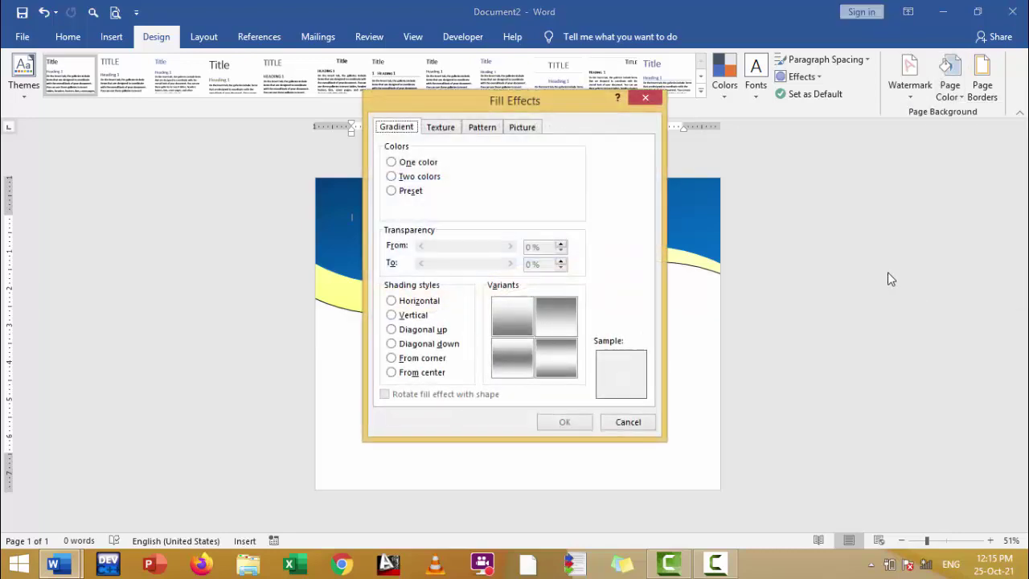
{"action": "left_click", "coordinate": [484, 132]}
{"action": "left_click", "coordinate": [450, 185]}
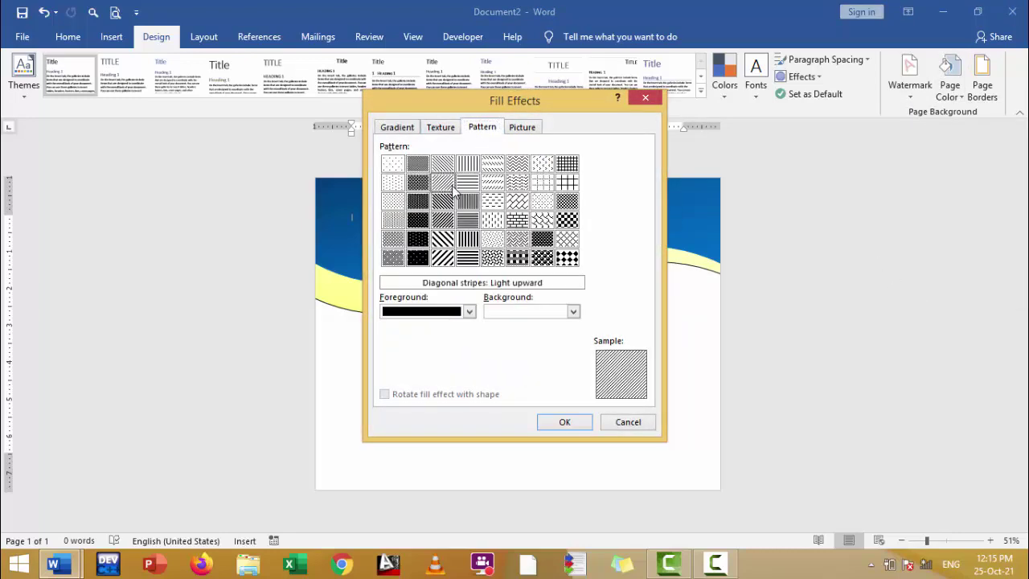
{"action": "left_click", "coordinate": [468, 312]}
{"action": "left_click", "coordinate": [390, 379]}
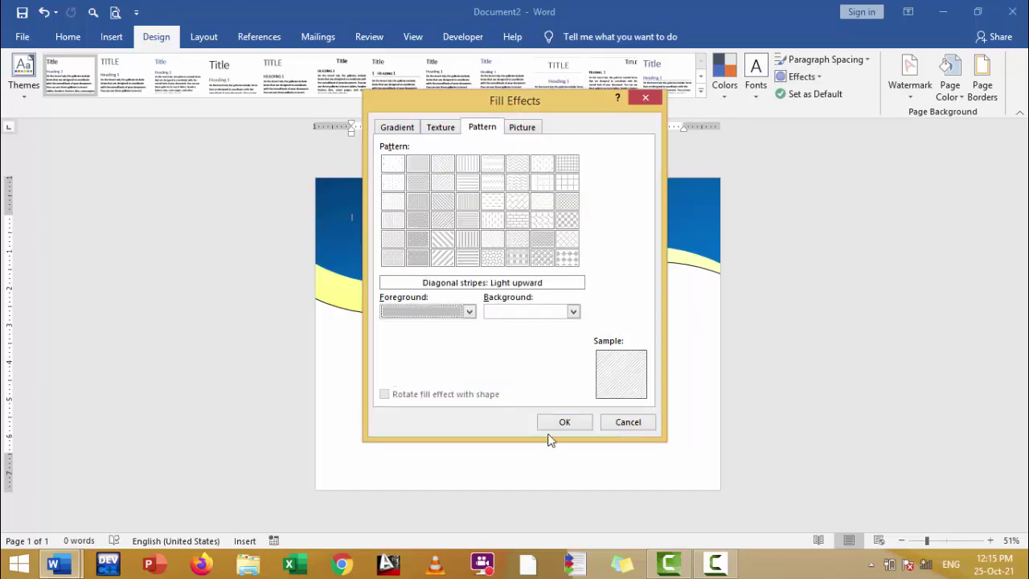
{"action": "left_click", "coordinate": [584, 422]}
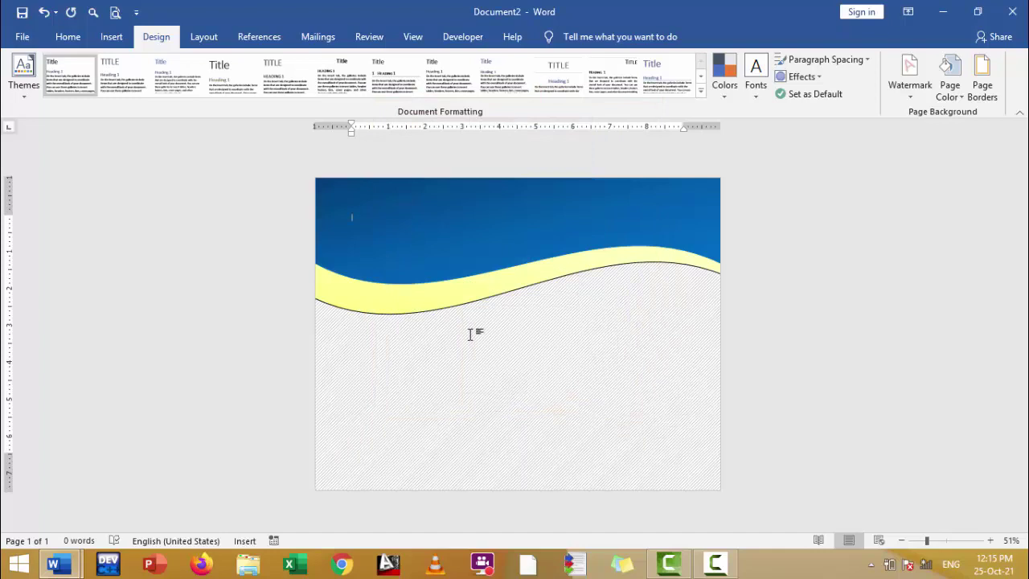
{"action": "left_click", "coordinate": [111, 37]}
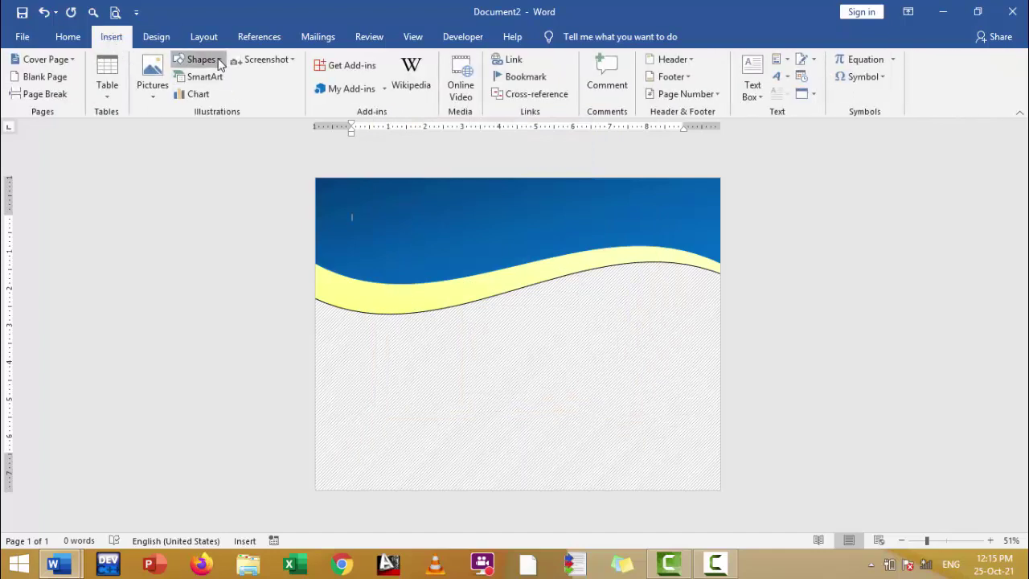
Draw a tall rectangle on the left, fill it dark navy and send it behind the yellow wave
{"action": "left_click", "coordinate": [199, 60]}
{"action": "left_click", "coordinate": [209, 109]}
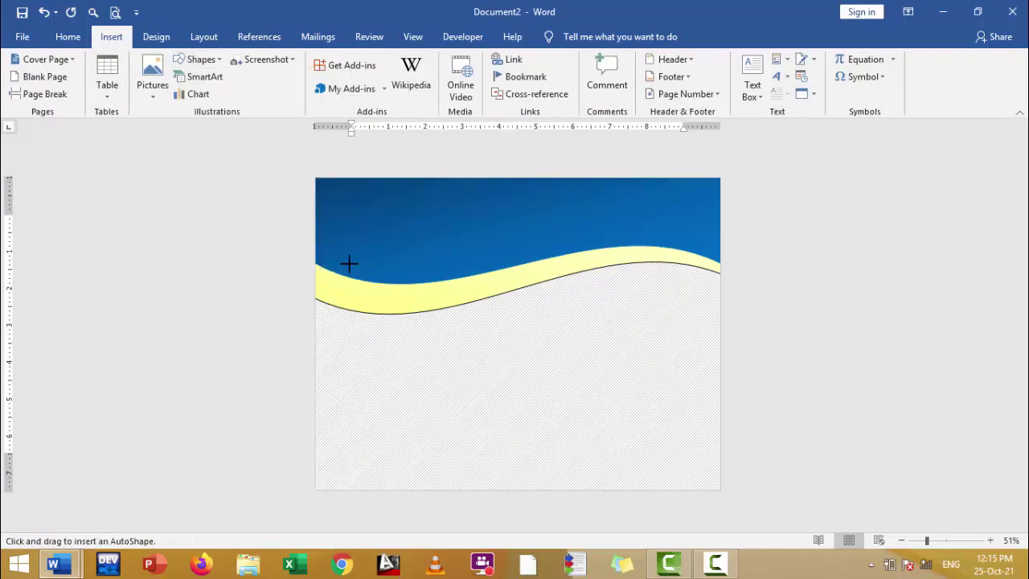
{"action": "left_click_drag", "start_coordinate": [349, 263], "coordinate": [411, 490]}
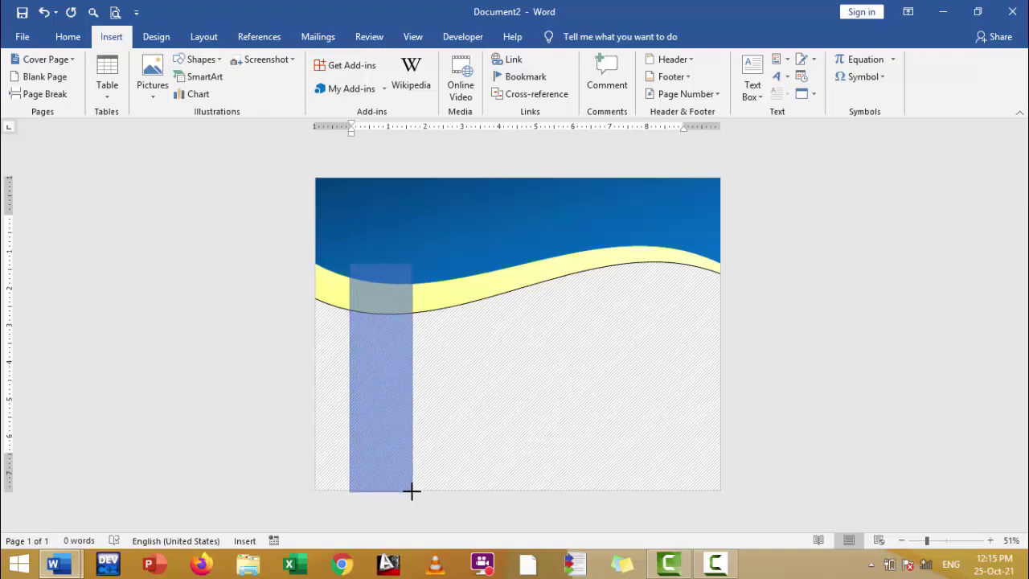
{"action": "left_click_drag", "start_coordinate": [411, 490], "coordinate": [411, 490]}
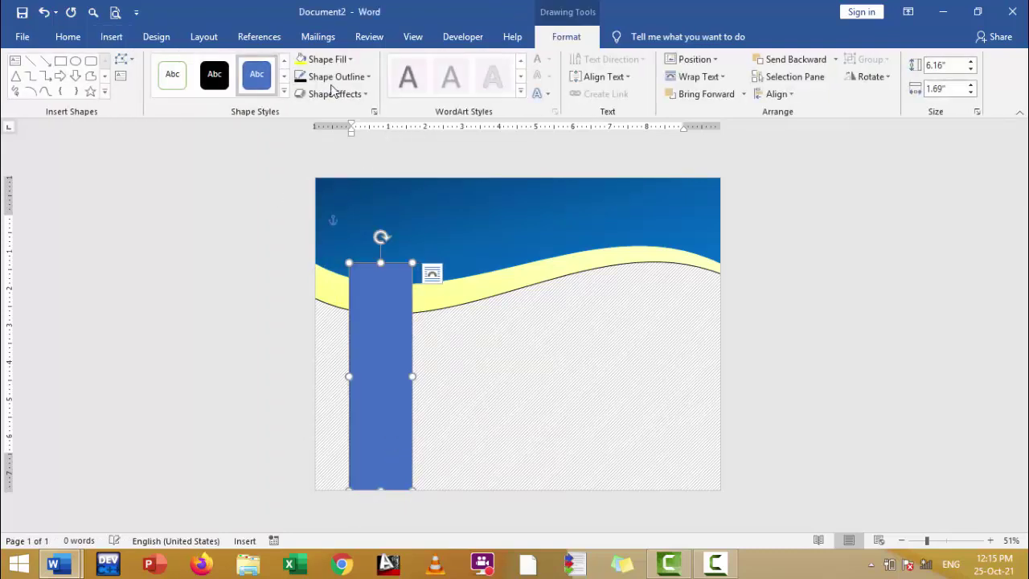
{"action": "left_click", "coordinate": [349, 60]}
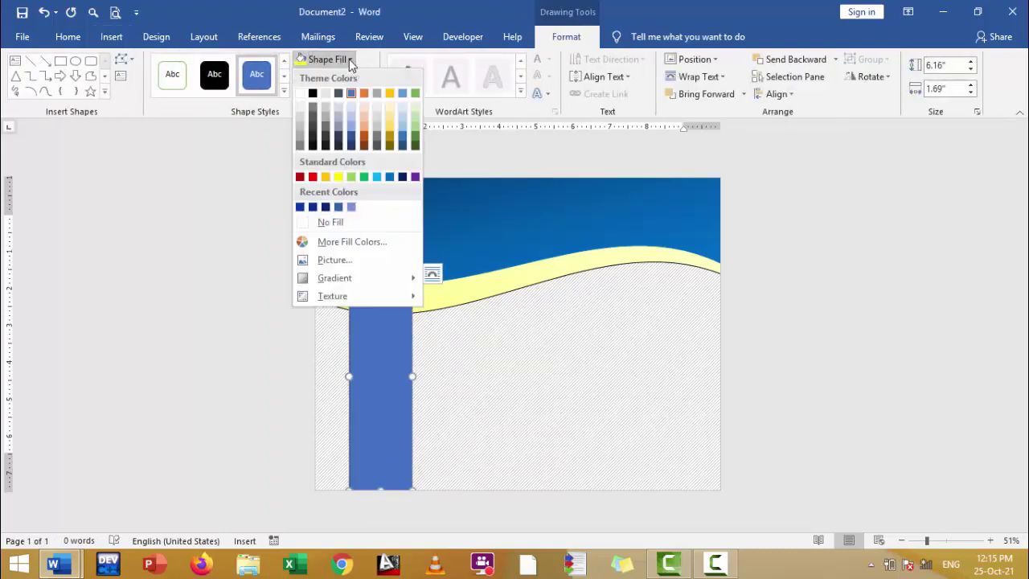
{"action": "left_click", "coordinate": [404, 175]}
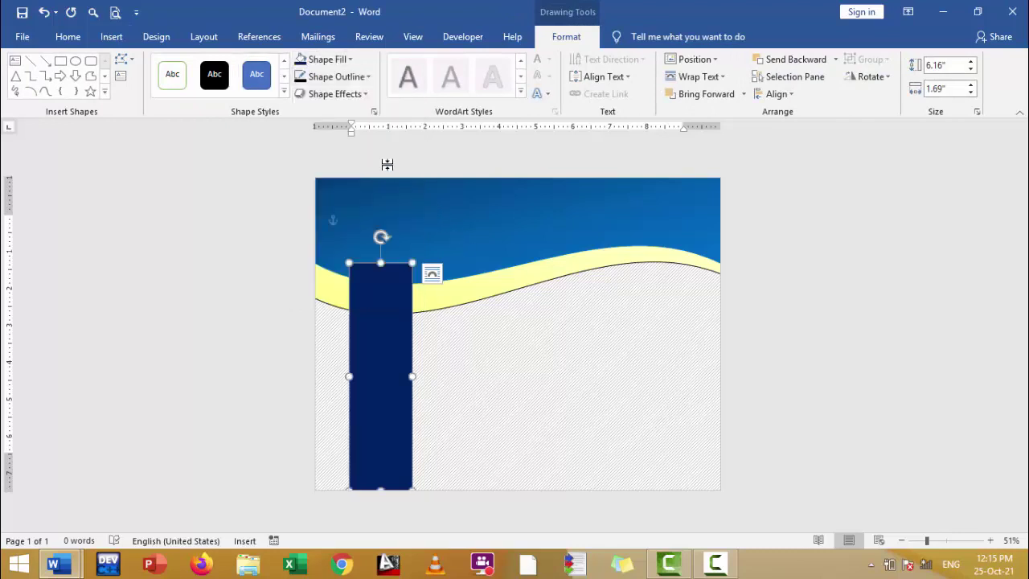
{"action": "left_click", "coordinate": [835, 60]}
{"action": "left_click", "coordinate": [813, 95]}
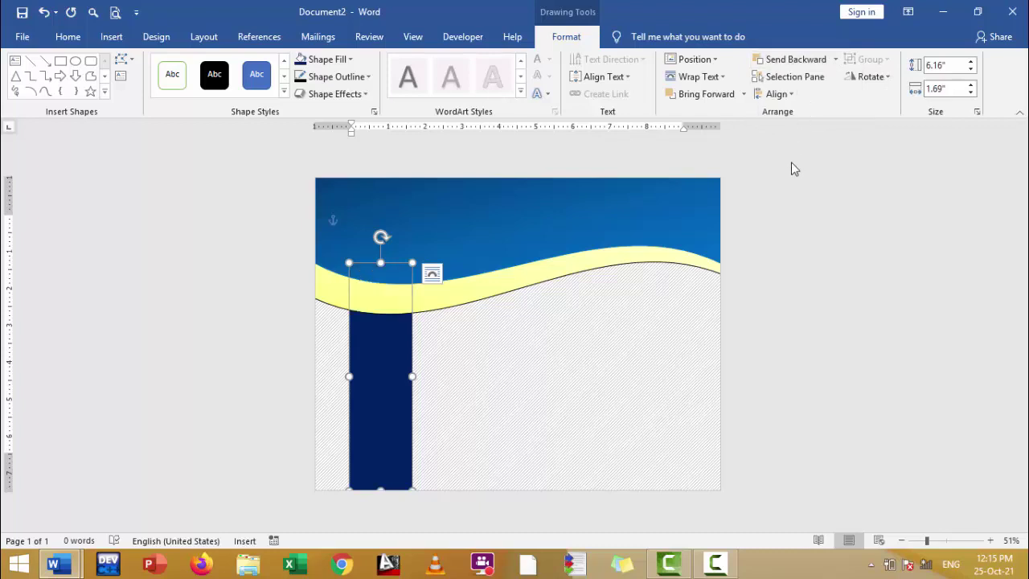
{"action": "left_click", "coordinate": [831, 311]}
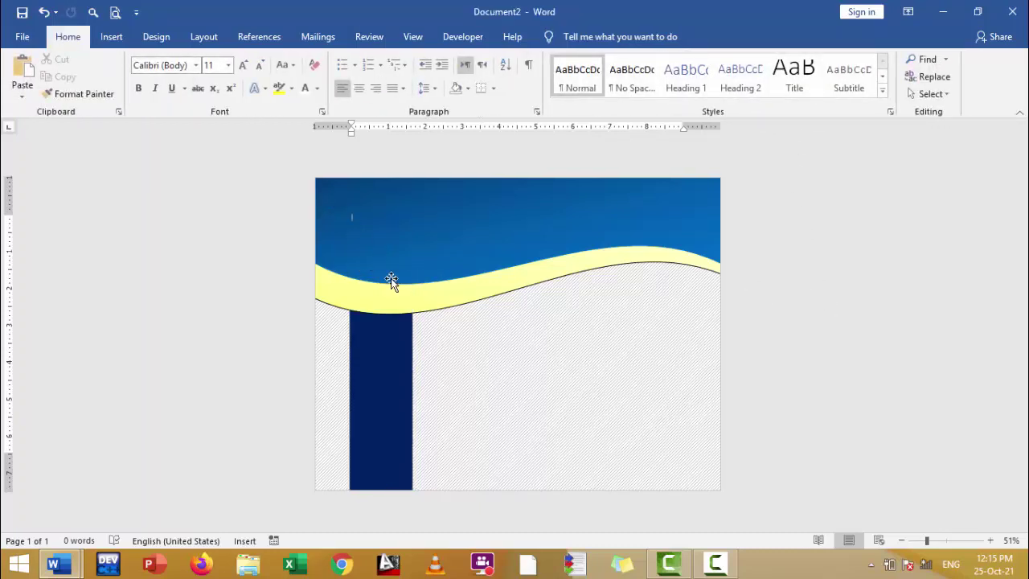
Draw a thin white, outline-free bar down the navy bar's left edge
{"action": "left_click", "coordinate": [110, 37]}
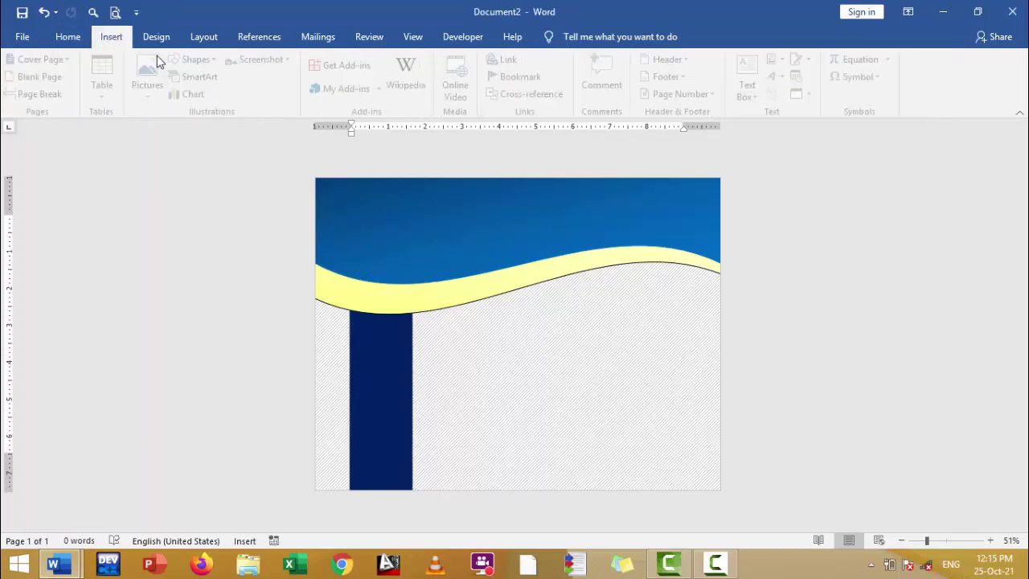
{"action": "left_click", "coordinate": [202, 64]}
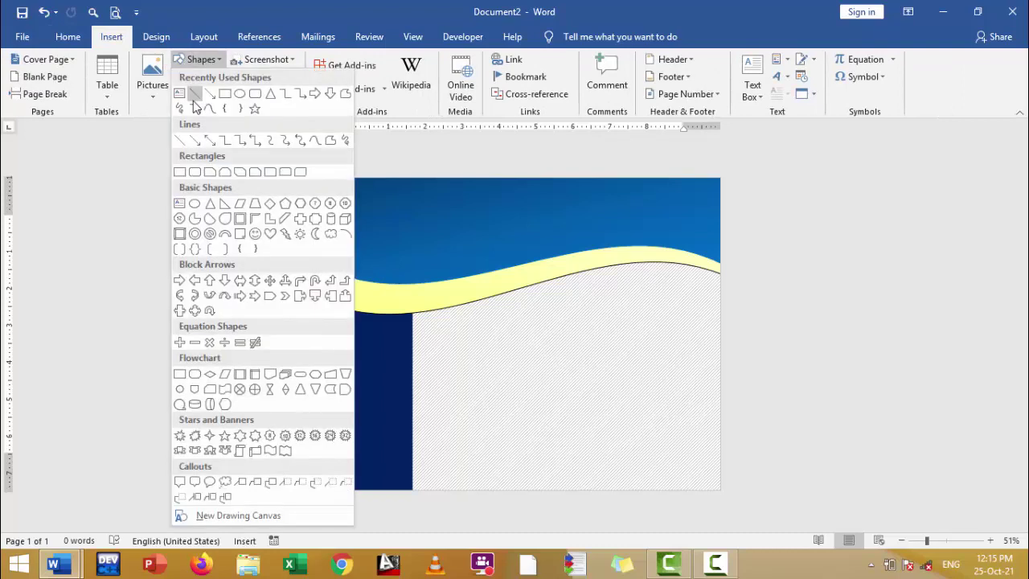
{"action": "left_click", "coordinate": [221, 100]}
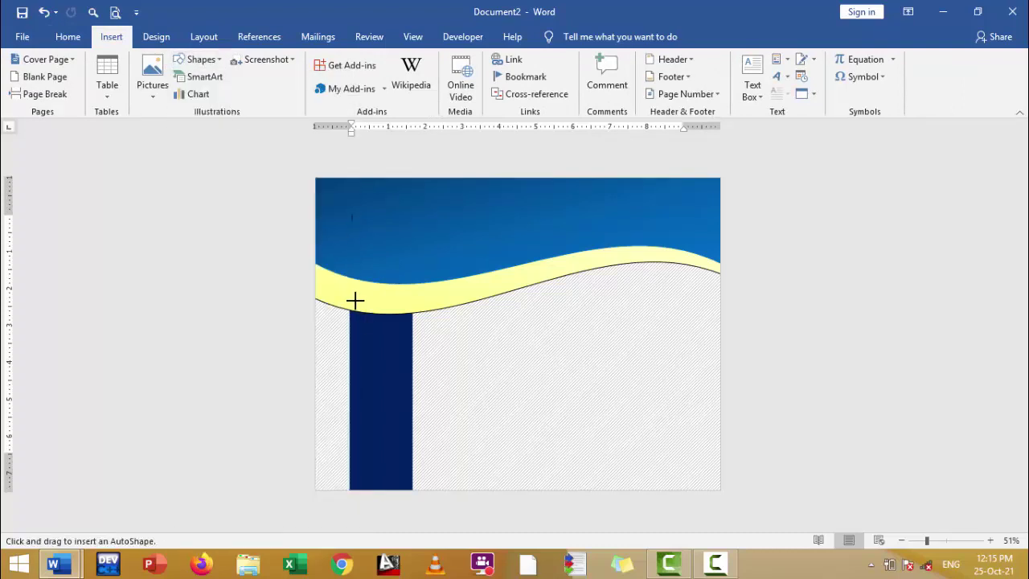
{"action": "left_click_drag", "start_coordinate": [353, 301], "coordinate": [355, 488]}
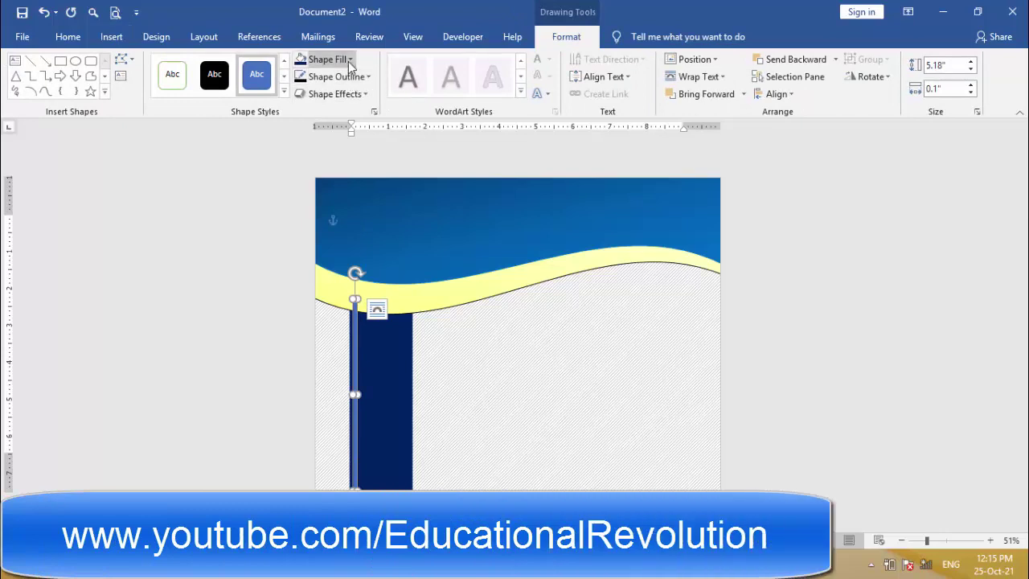
{"action": "left_click", "coordinate": [348, 61]}
{"action": "left_click", "coordinate": [299, 94]}
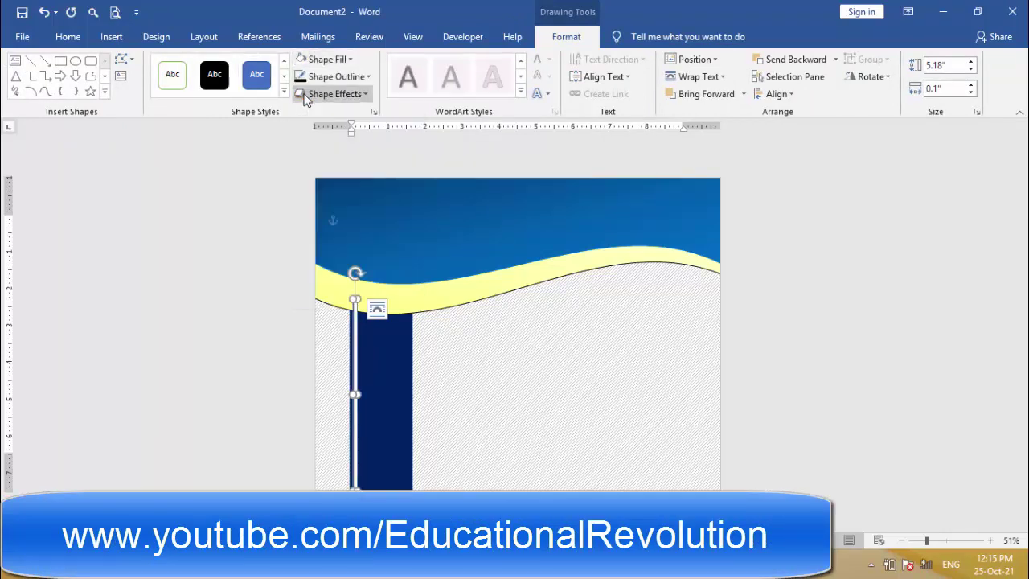
{"action": "left_click", "coordinate": [370, 76]}
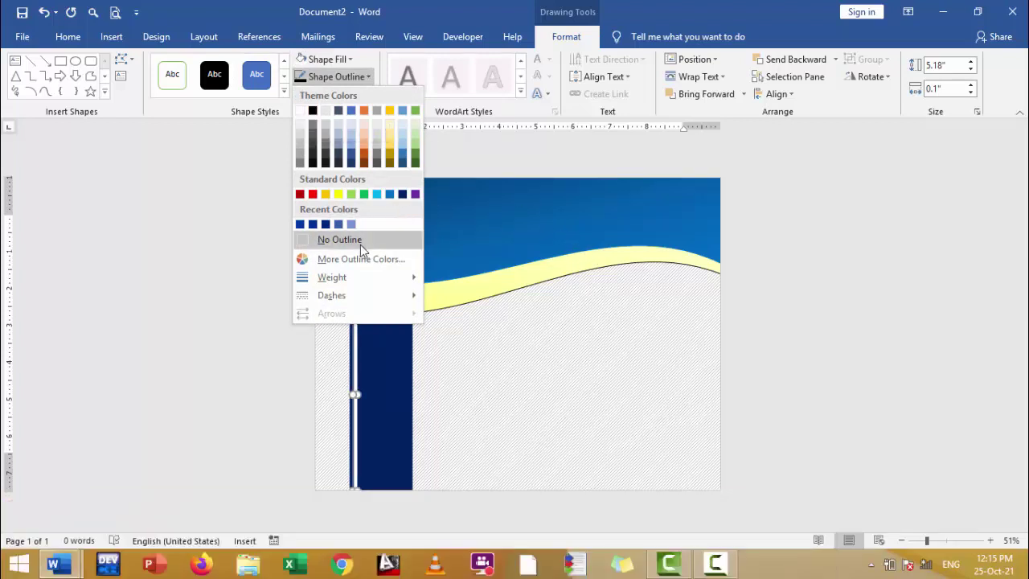
{"action": "left_click", "coordinate": [360, 241]}
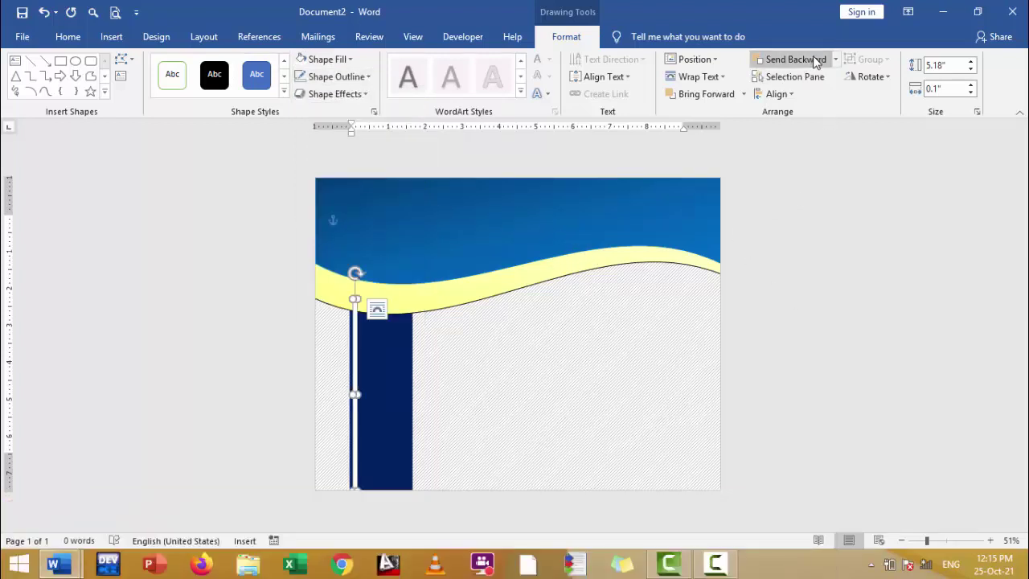
{"action": "left_click", "coordinate": [884, 291]}
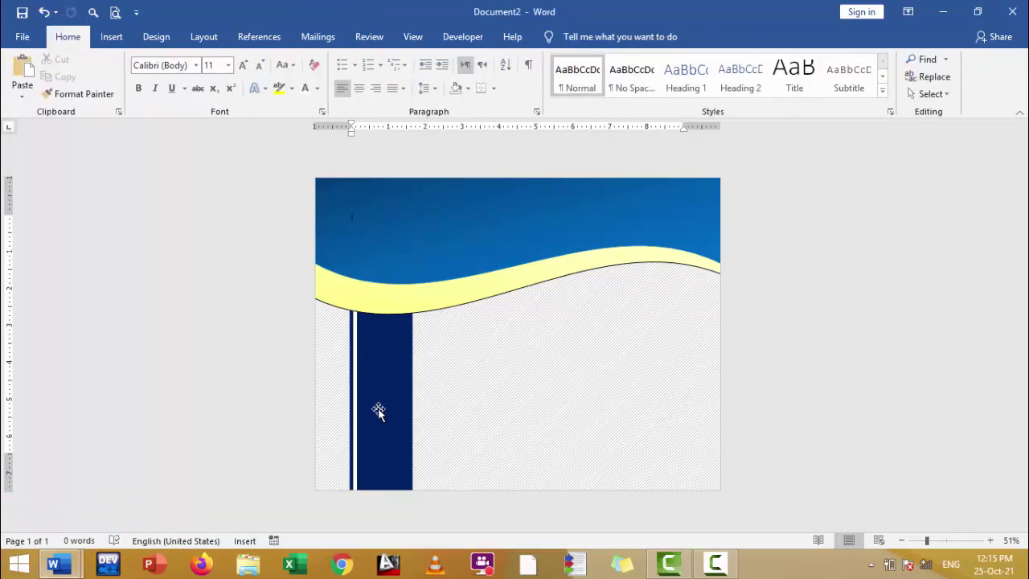
Move the second thin white bar to the navy bar's right edge
{"action": "left_click", "coordinate": [356, 389]}
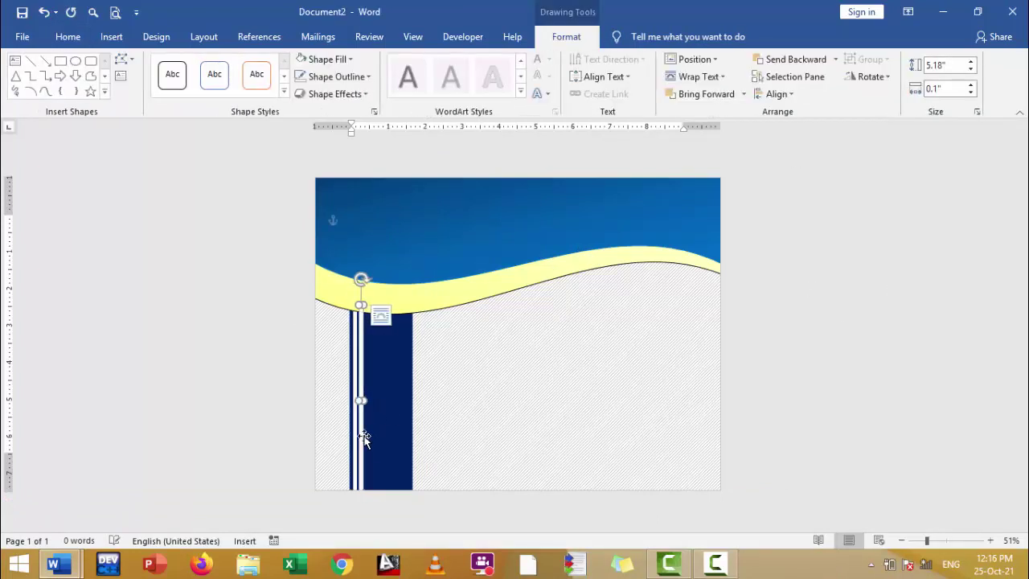
{"action": "left_click_drag", "start_coordinate": [361, 392], "coordinate": [405, 391]}
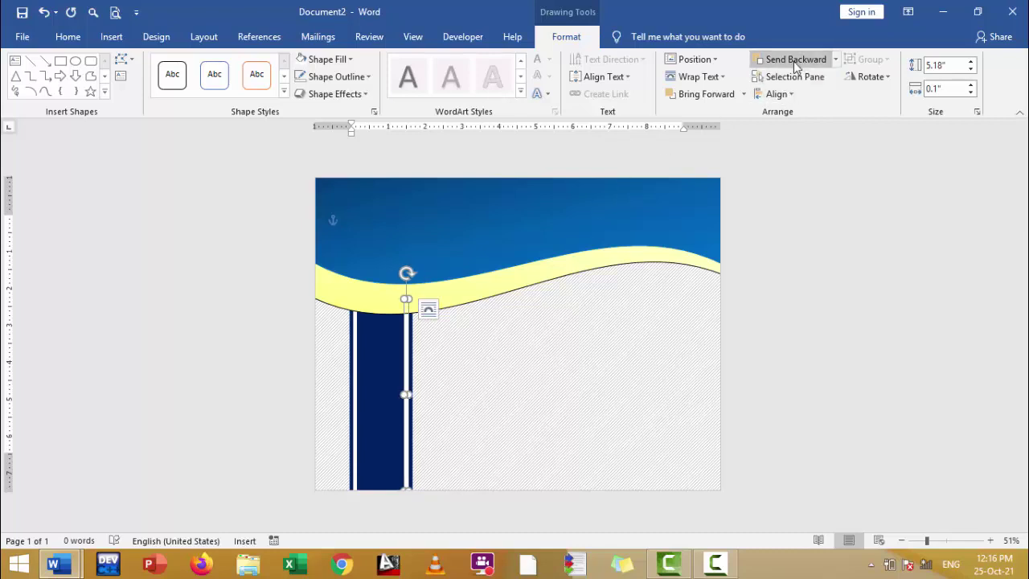
{"action": "left_click", "coordinate": [833, 327]}
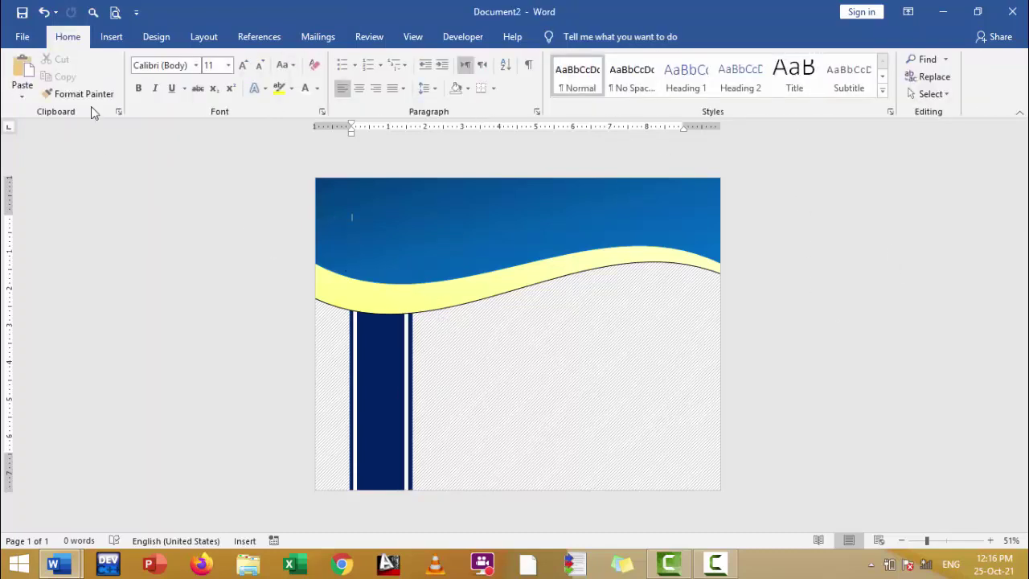
{"action": "left_click", "coordinate": [111, 36]}
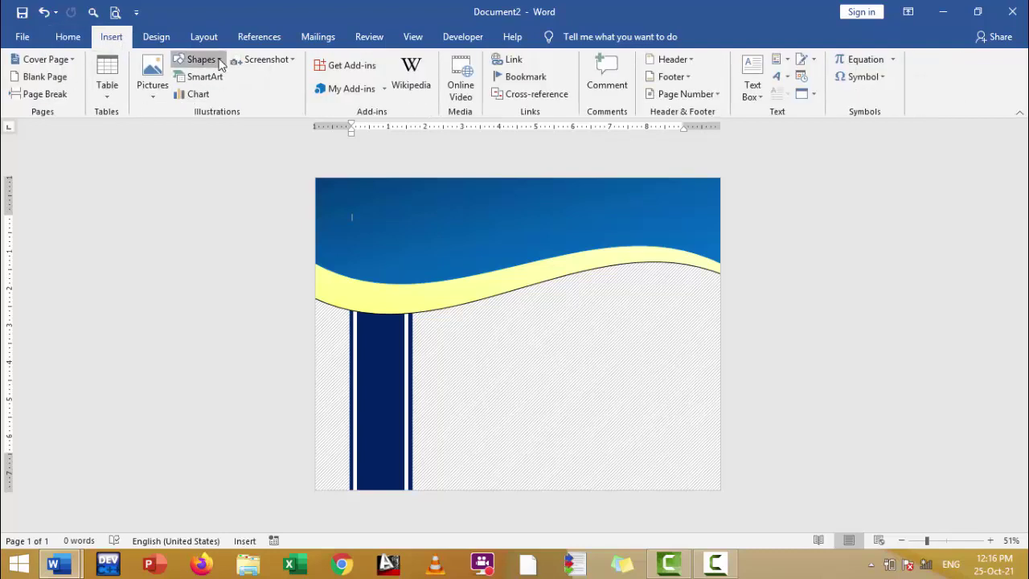
Place a text box on the page and grow its font size to 28 pt
{"action": "left_click", "coordinate": [196, 58]}
{"action": "left_click", "coordinate": [179, 94]}
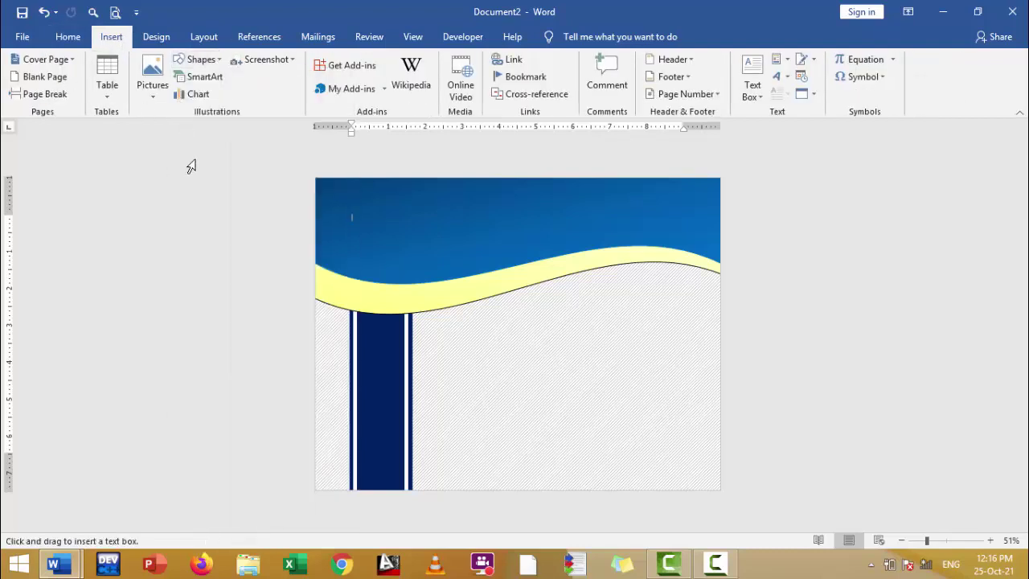
{"action": "left_click", "coordinate": [469, 331]}
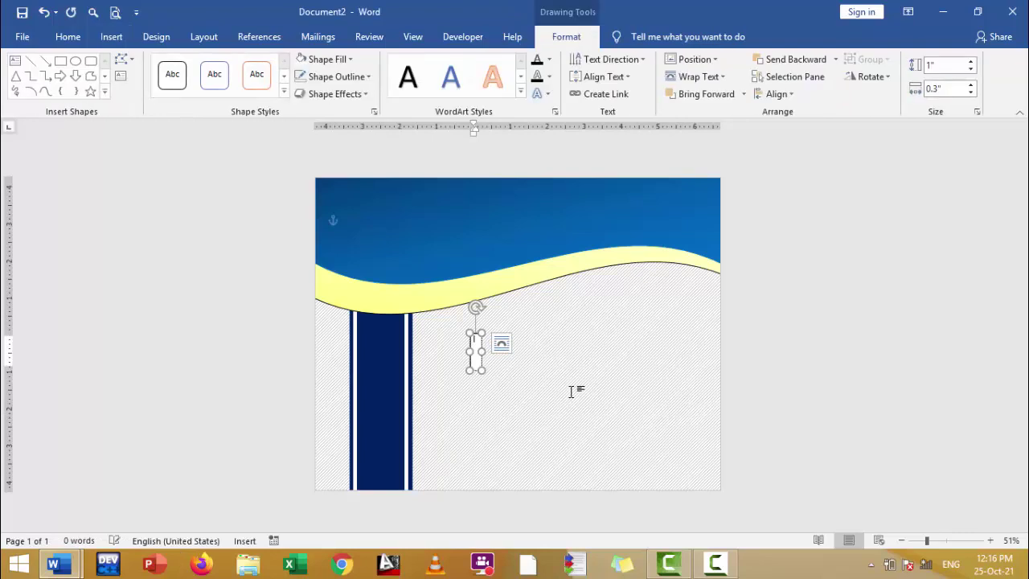
{"action": "left_click", "coordinate": [68, 36]}
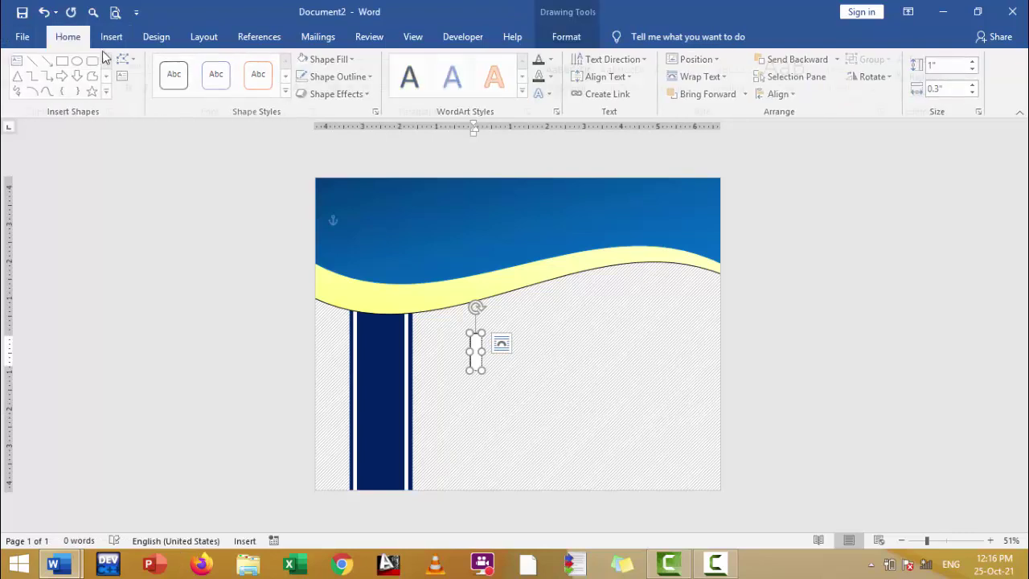
{"action": "left_click", "coordinate": [244, 66]}
{"action": "left_click", "coordinate": [244, 66]}
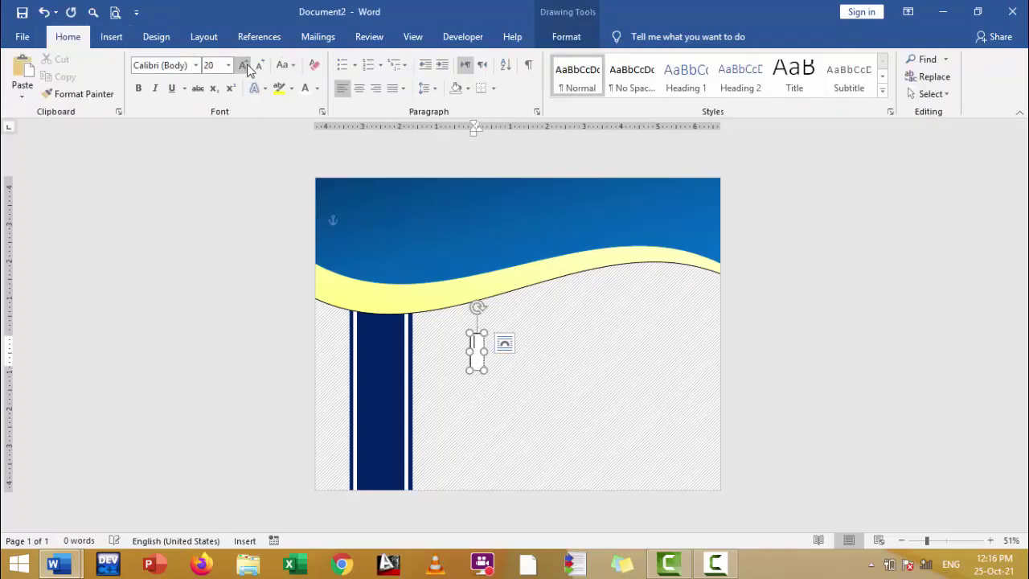
{"action": "left_click", "coordinate": [244, 66]}
{"action": "left_click", "coordinate": [244, 66]}
Type CERTIFICATE OF COMPLETION in Cambria and move the box to the header's top-left
{"action": "left_click", "coordinate": [179, 68]}
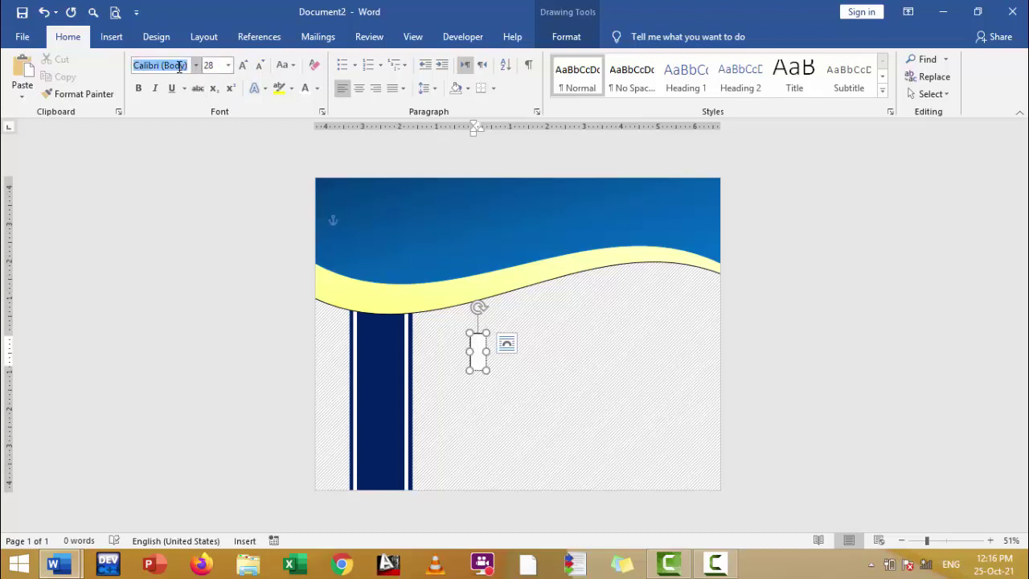
{"action": "type", "text": "Cambria"}
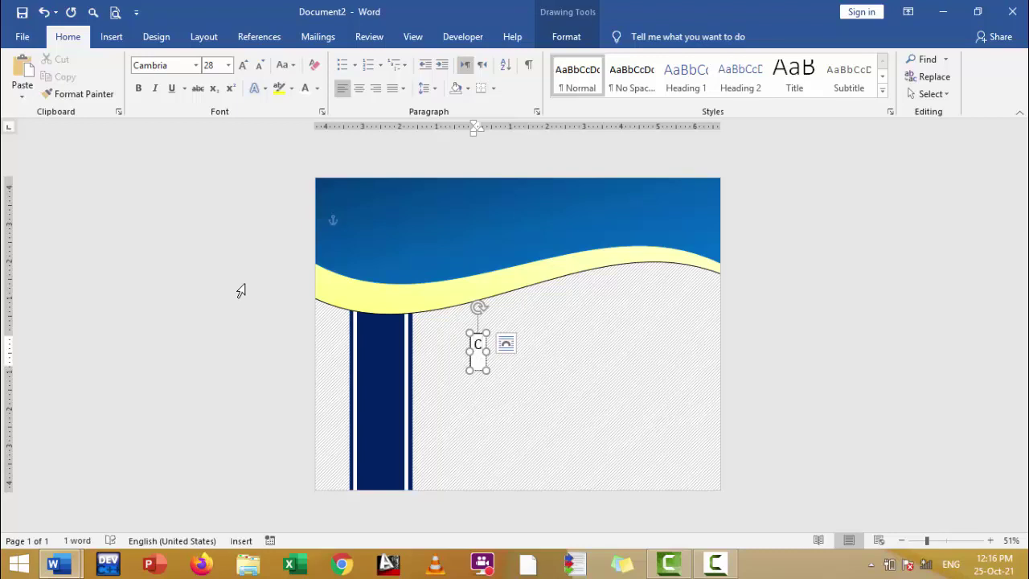
{"action": "type", "text": "ERTIFICATE"}
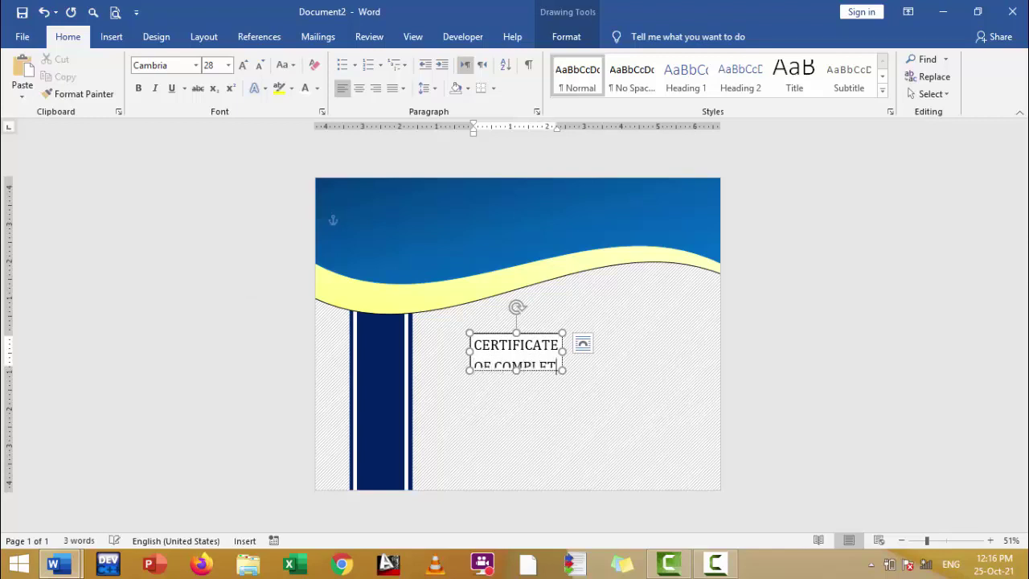
{"action": "type", "text": " ION"}
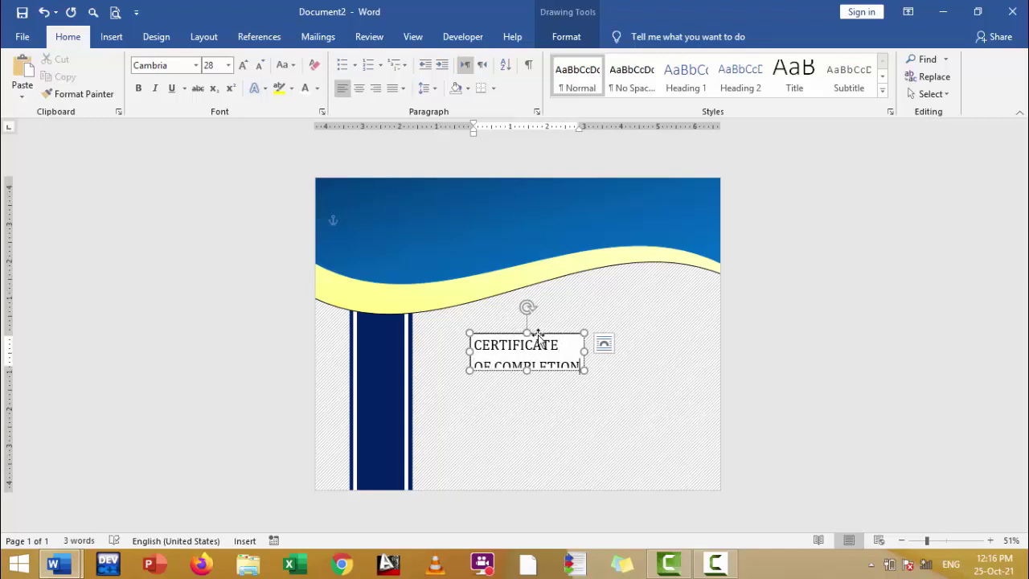
{"action": "left_click_drag", "start_coordinate": [538, 336], "coordinate": [409, 203]}
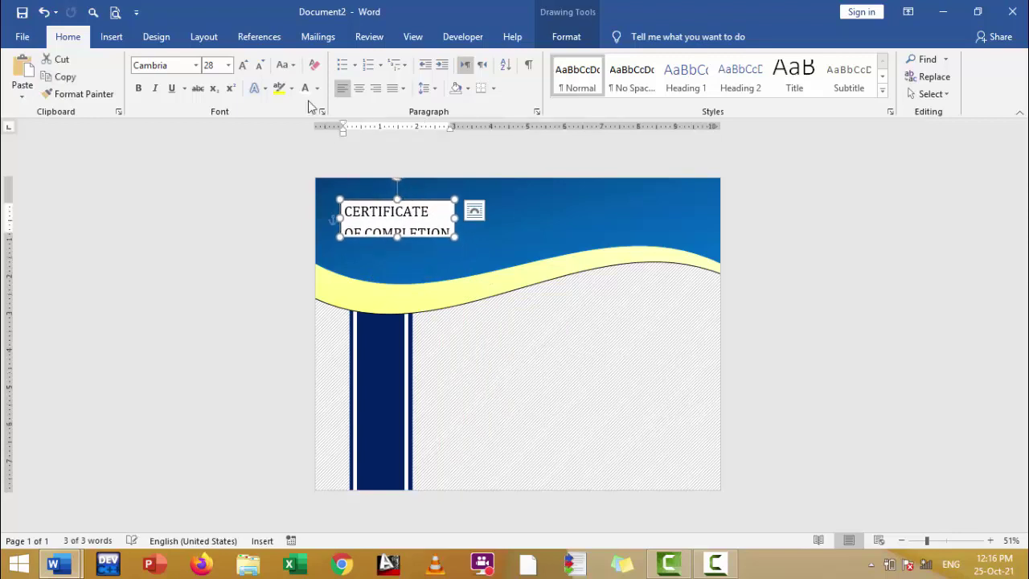
Enlarge the title box to show OF COMPLETION and remove its fill and border
{"action": "left_click", "coordinate": [243, 66]}
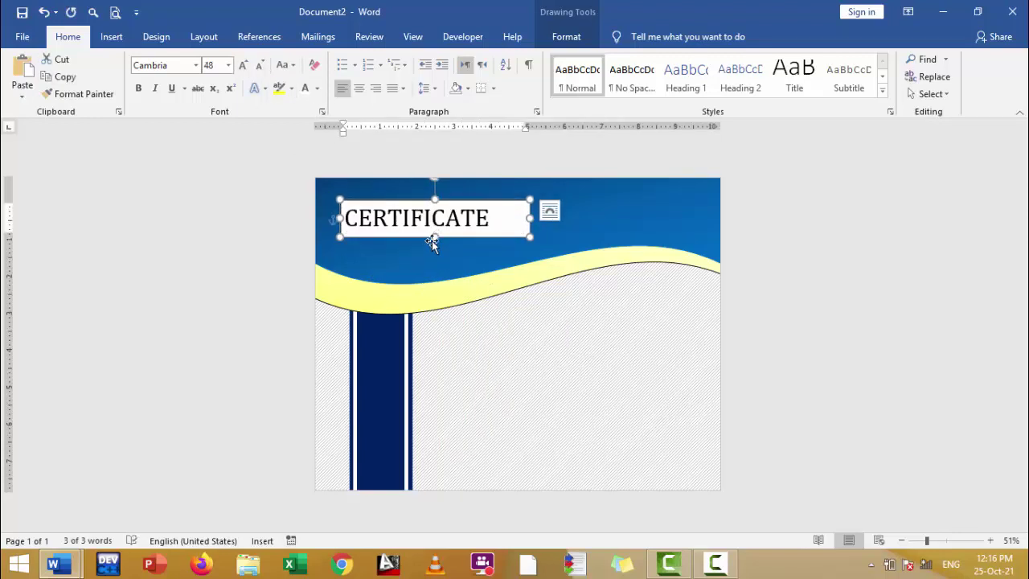
{"action": "left_click_drag", "start_coordinate": [435, 237], "coordinate": [435, 273]}
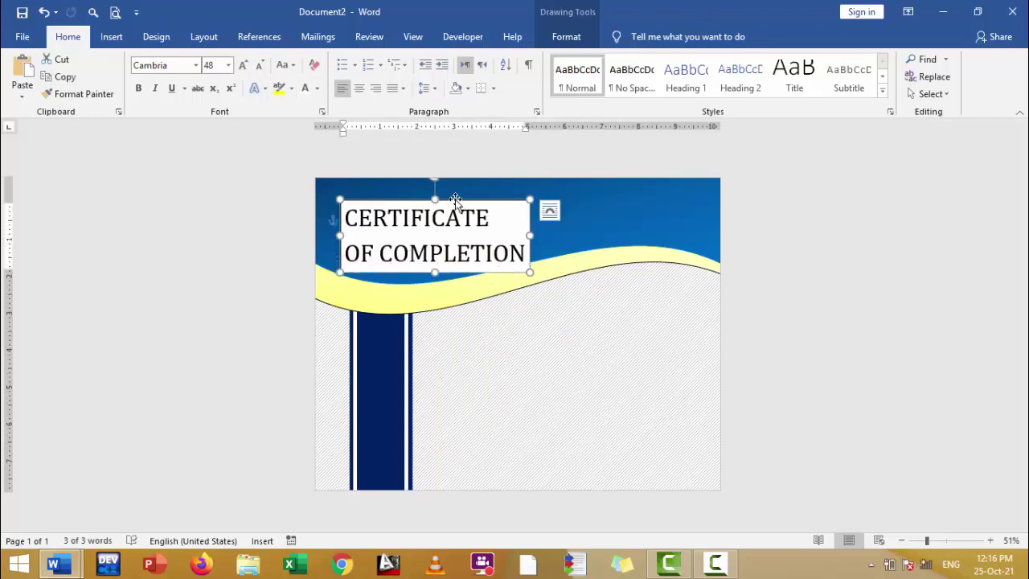
{"action": "left_click_drag", "start_coordinate": [455, 199], "coordinate": [437, 183]}
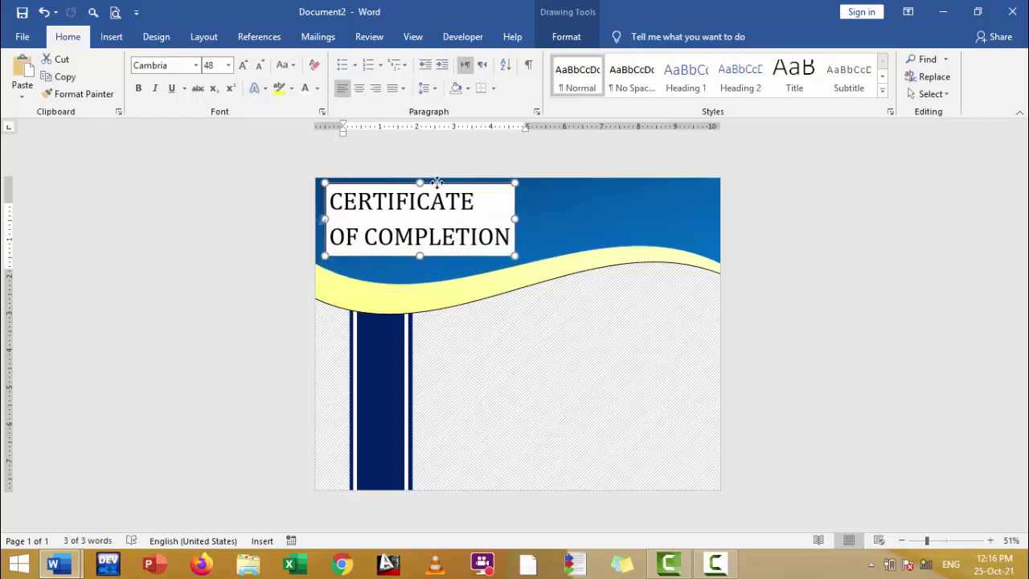
{"action": "left_click", "coordinate": [581, 37]}
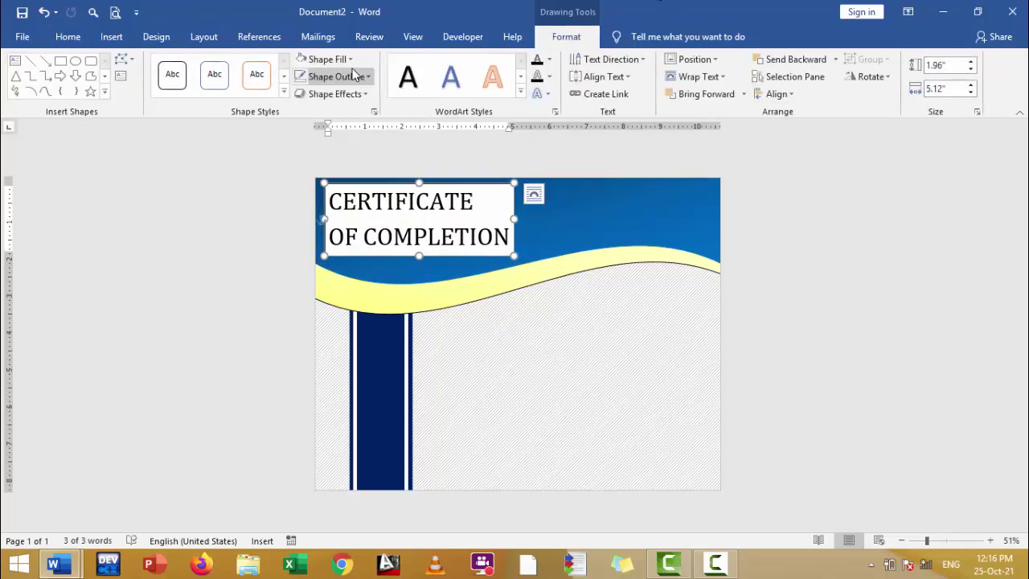
{"action": "left_click", "coordinate": [337, 58]}
{"action": "left_click", "coordinate": [330, 220]}
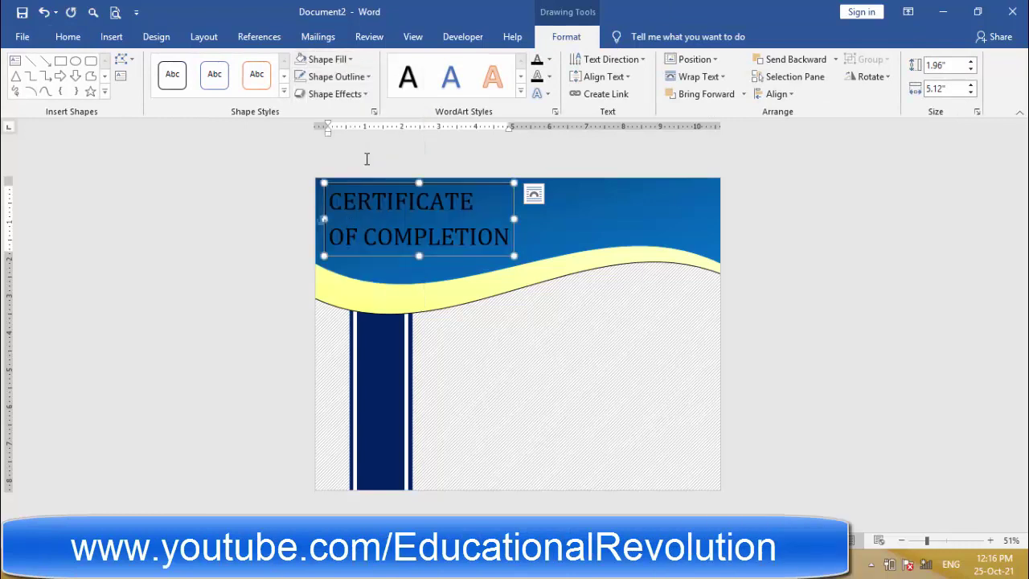
{"action": "left_click", "coordinate": [370, 76]}
{"action": "left_click", "coordinate": [337, 238]}
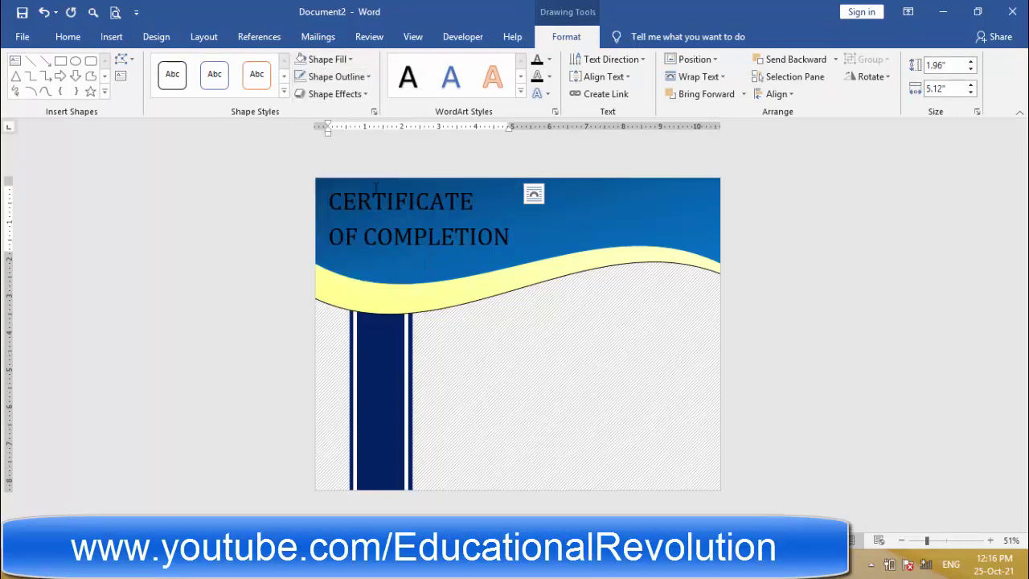
Make the title text white, with CERTIFICATE at 72 pt and OF COMPLETION at 48 pt
{"action": "left_click", "coordinate": [68, 37]}
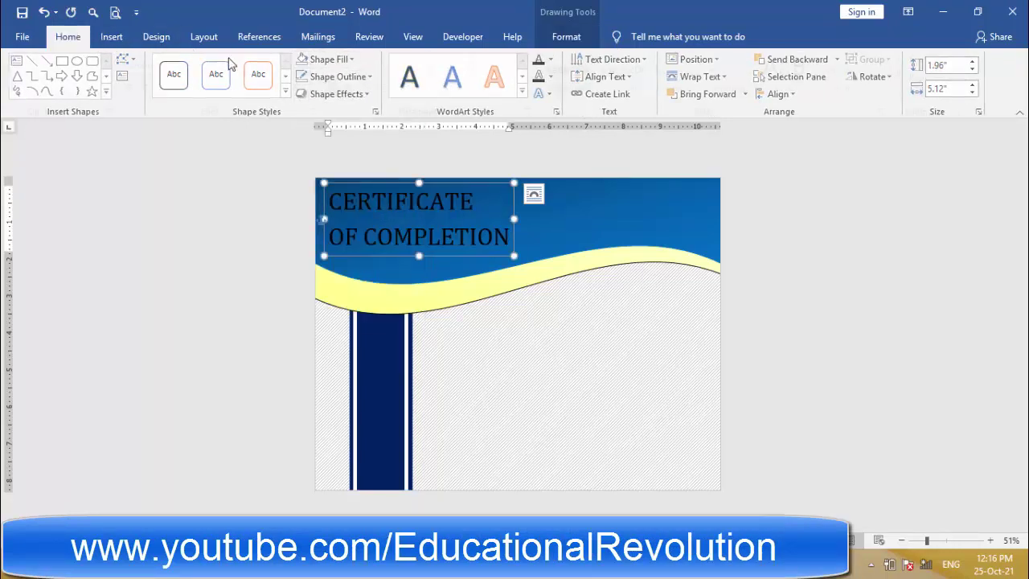
{"action": "left_click", "coordinate": [308, 91]}
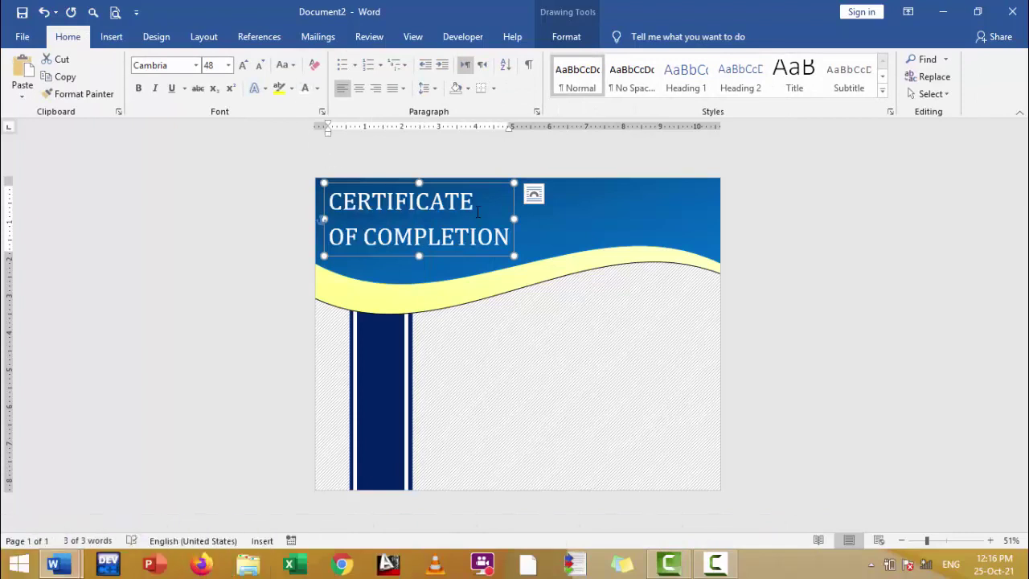
{"action": "left_click", "coordinate": [242, 65]}
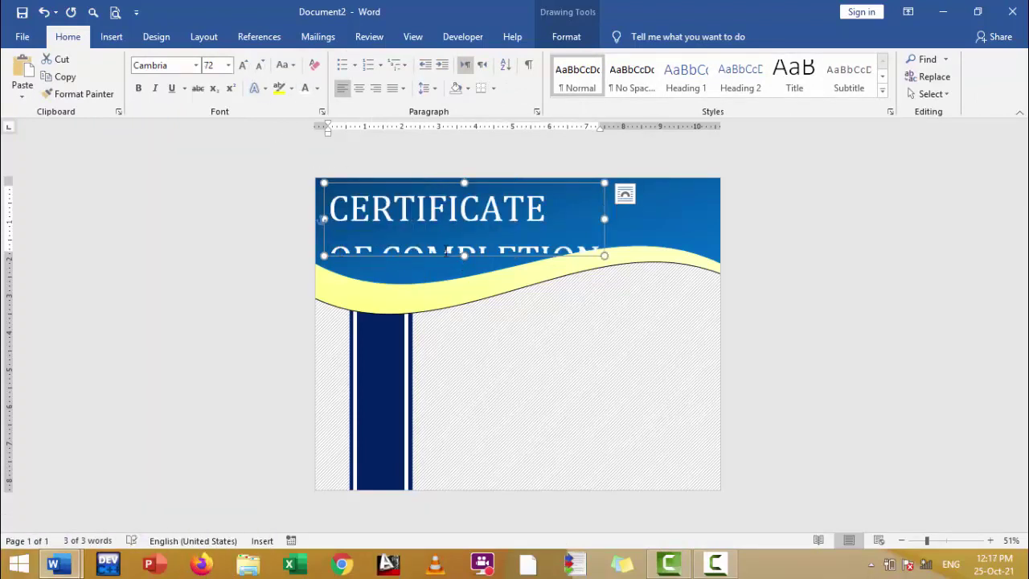
{"action": "left_click", "coordinate": [260, 68]}
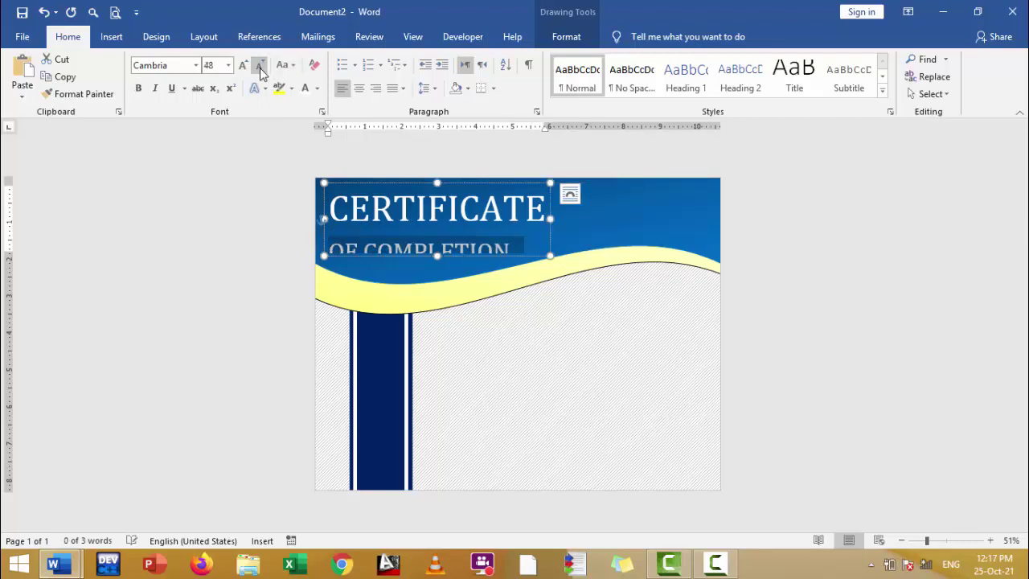
{"action": "left_click_drag", "start_coordinate": [437, 256], "coordinate": [434, 283]}
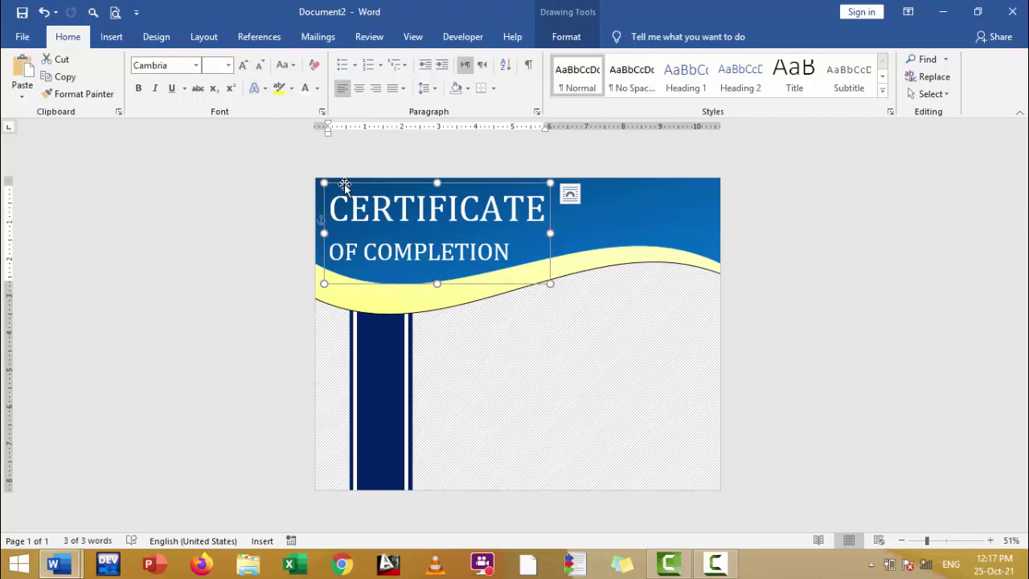
Position the unbolded title box at the header's top-left corner
{"action": "left_click_drag", "start_coordinate": [341, 184], "coordinate": [336, 176]}
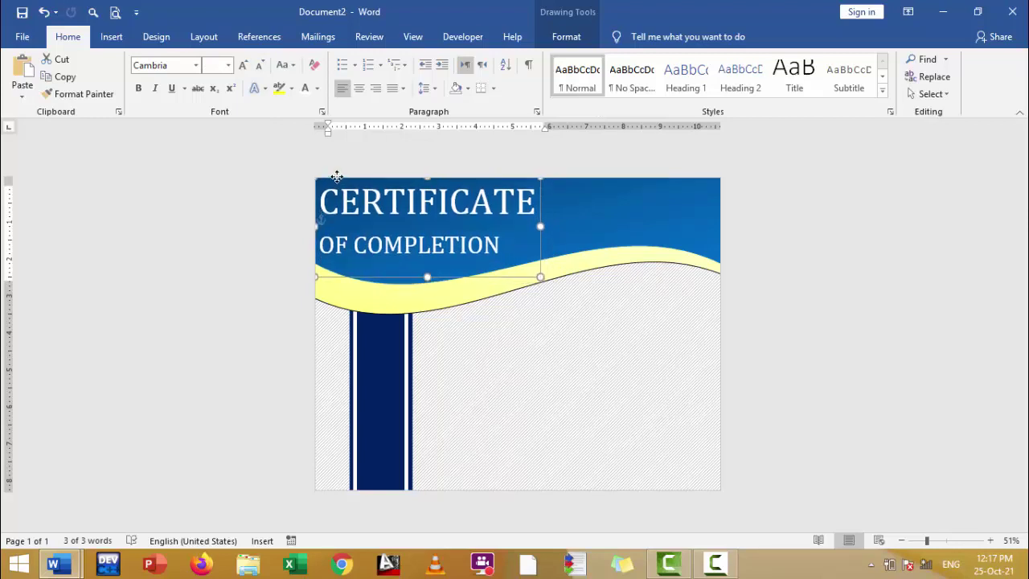
{"action": "key", "text": "ctrl+b"}
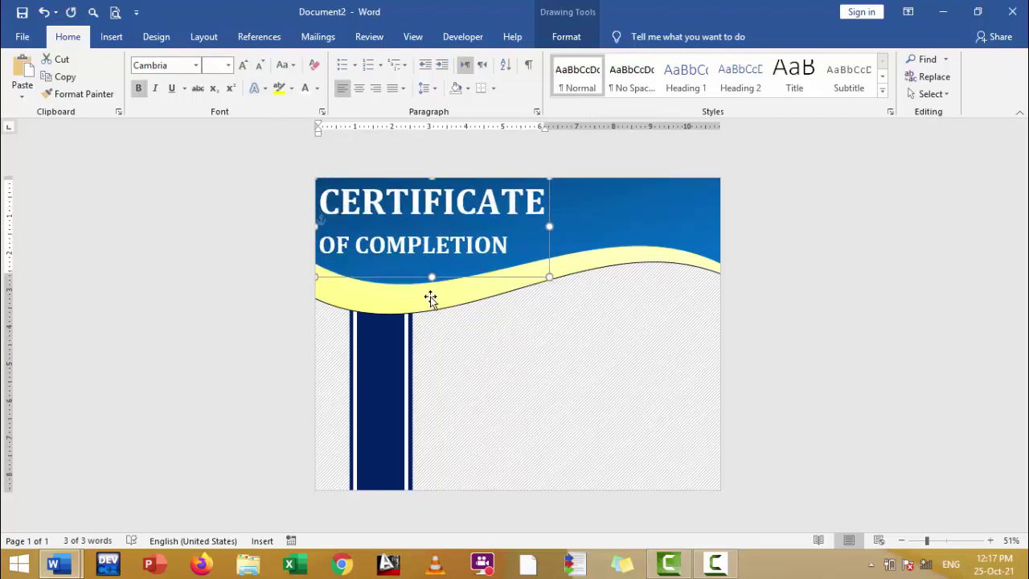
{"action": "key", "text": "ctrl+b"}
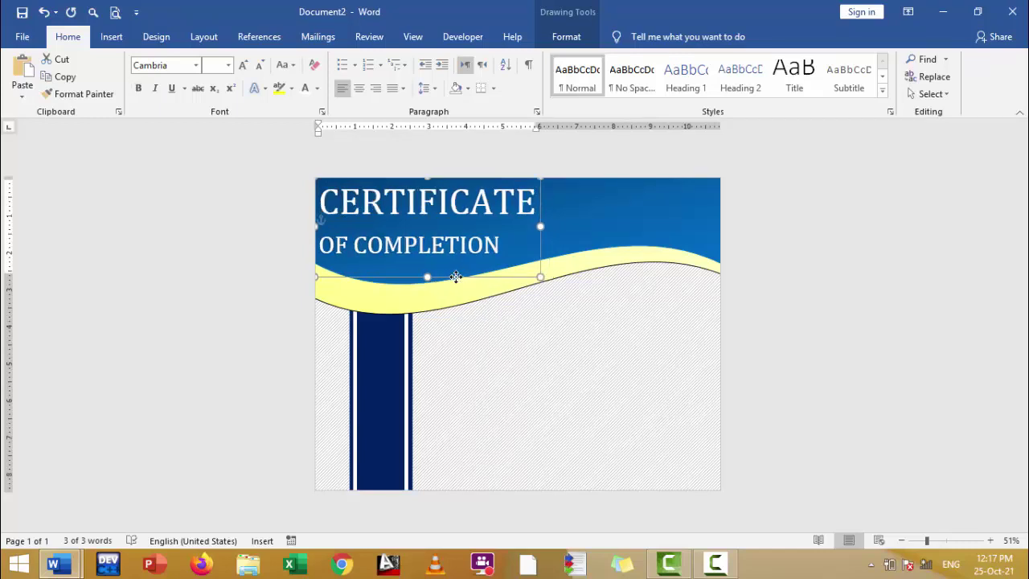
{"action": "left_click_drag", "start_coordinate": [456, 277], "coordinate": [458, 282]}
{"action": "key", "text": "Up"}
{"action": "key", "text": "Right"}
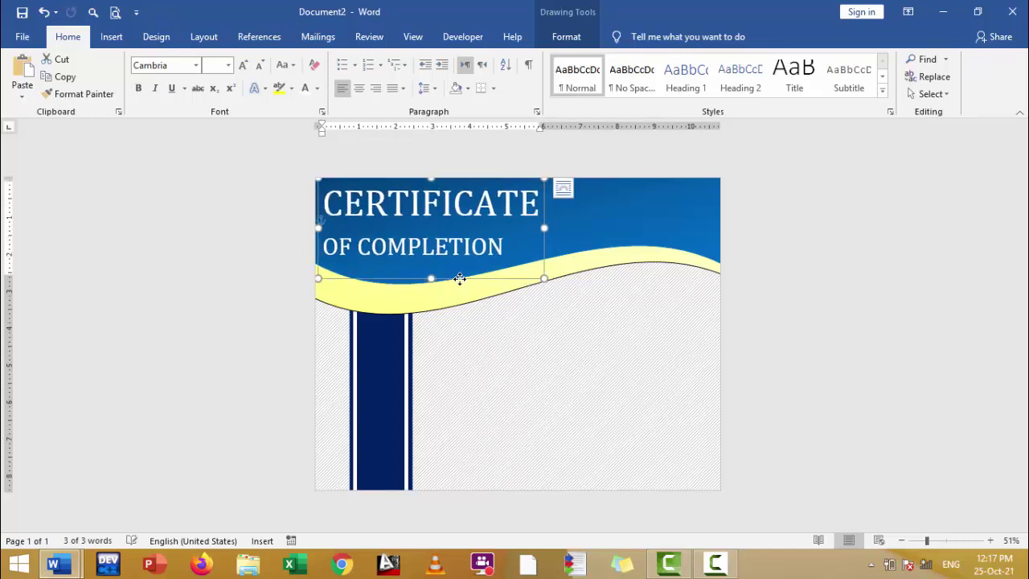
{"action": "key", "text": "ctrl+z"}
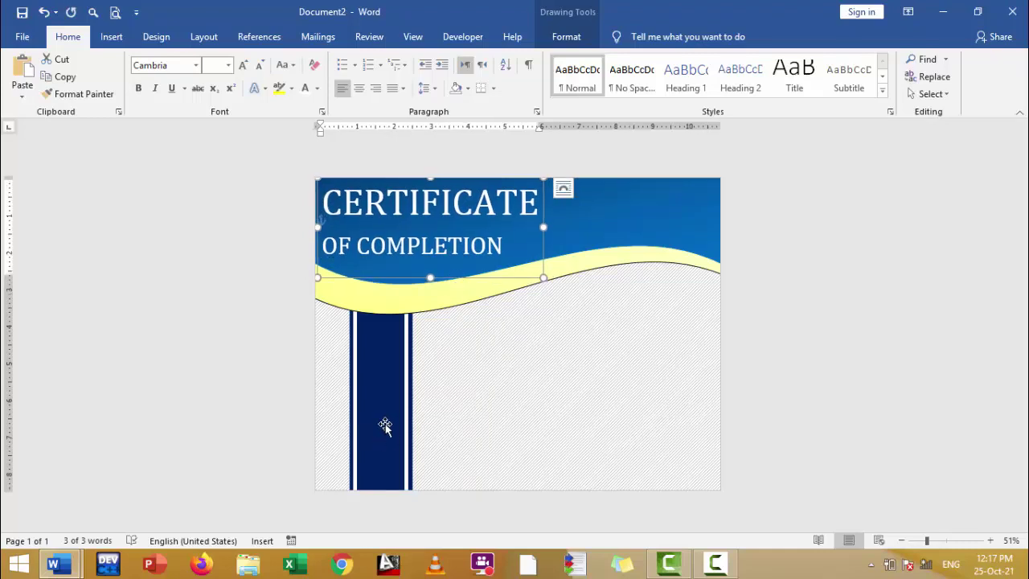
{"action": "left_click", "coordinate": [639, 385]}
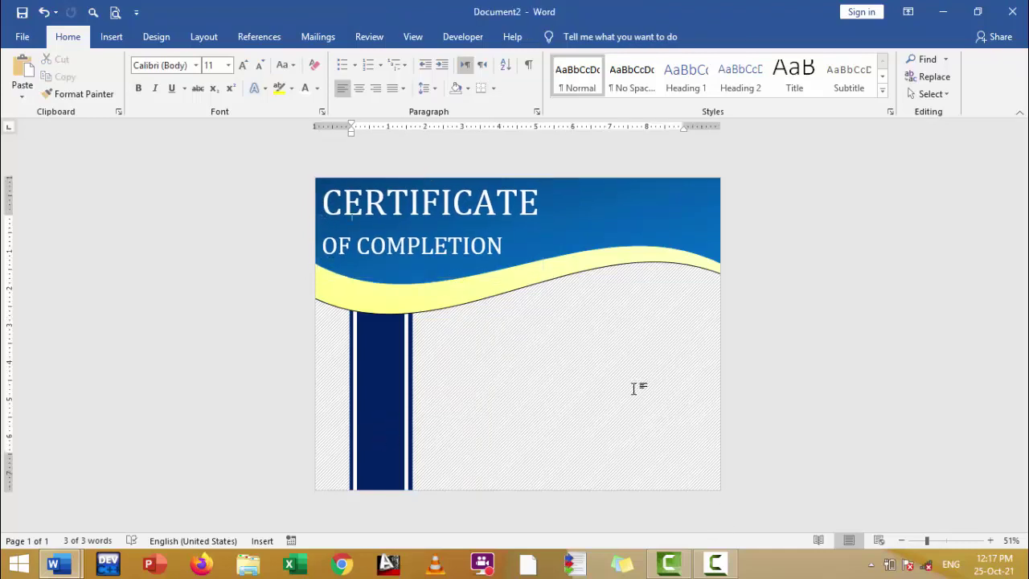
Insert the MEDIAL medal picture from the Desktop's icon folder onto the page
{"action": "left_click", "coordinate": [113, 41]}
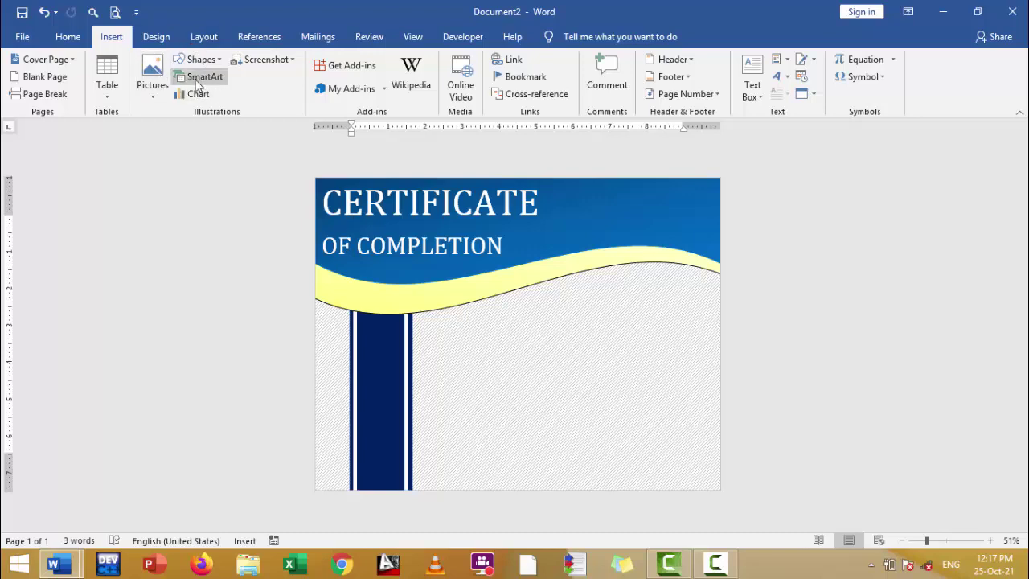
{"action": "left_click", "coordinate": [156, 96]}
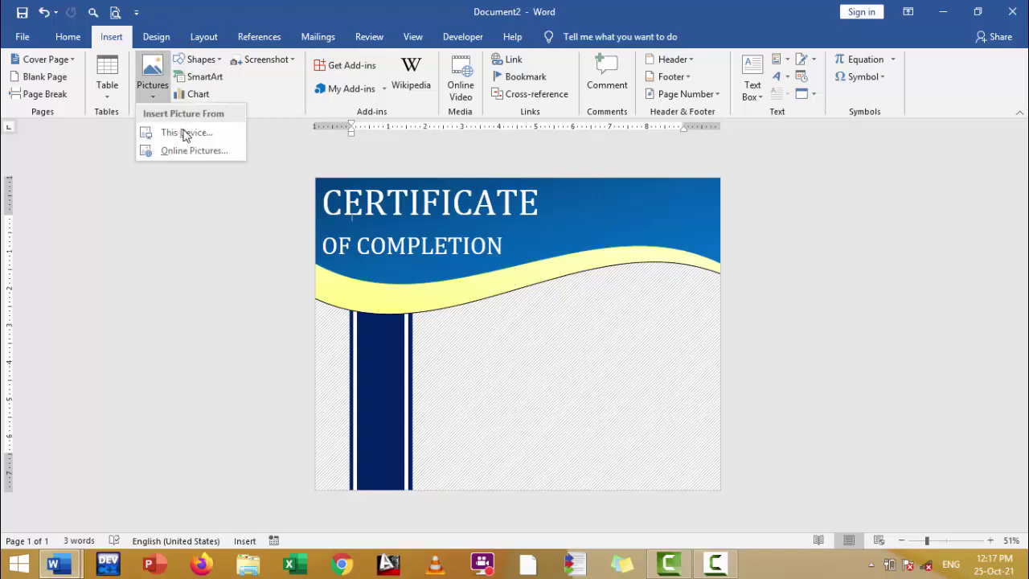
{"action": "left_click", "coordinate": [187, 134]}
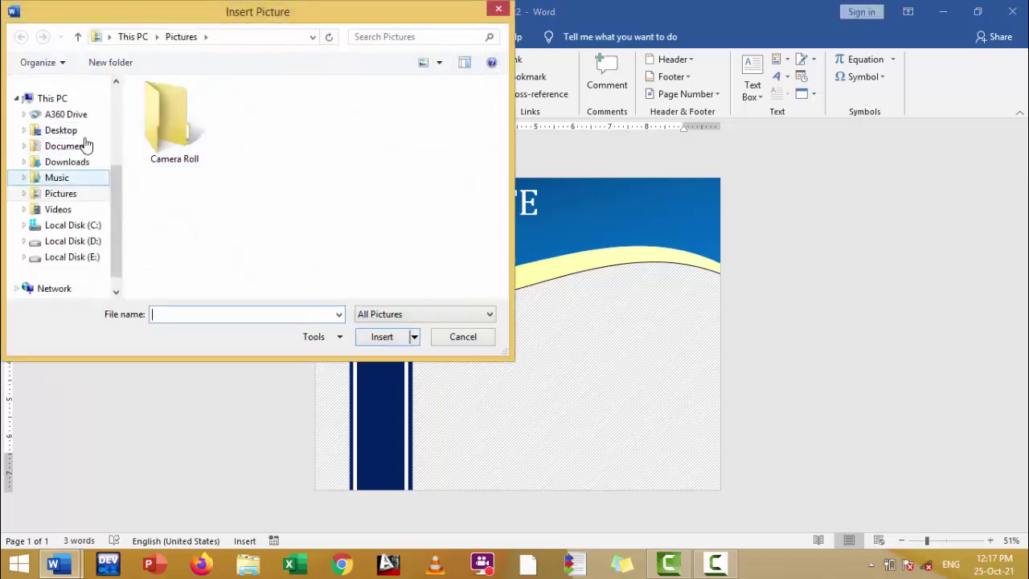
{"action": "scroll", "coordinate": [66, 189], "scroll_direction": "up", "scroll_amount": 3}
{"action": "left_click", "coordinate": [61, 185]}
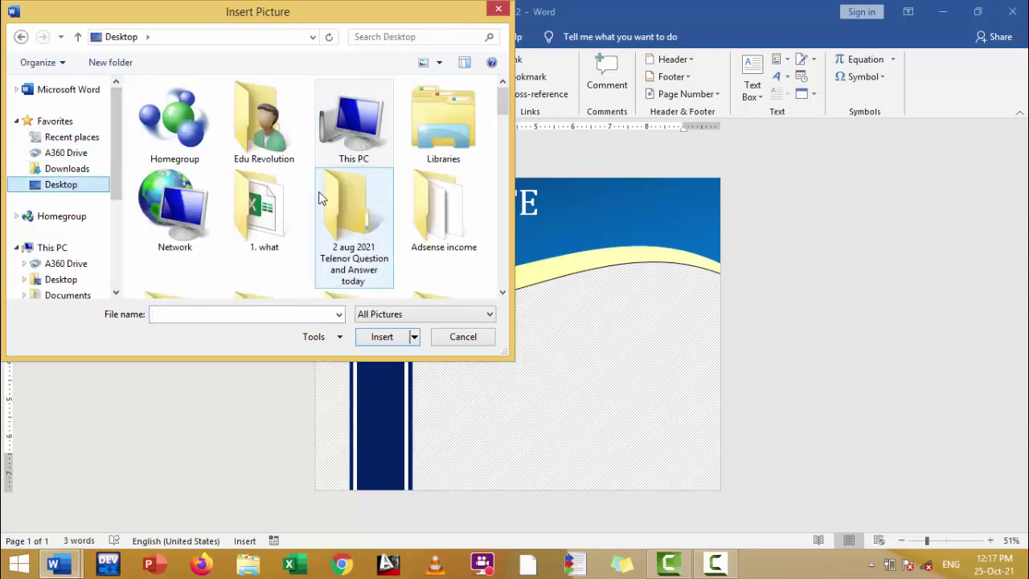
{"action": "scroll", "coordinate": [319, 204], "scroll_direction": "down", "scroll_amount": 3}
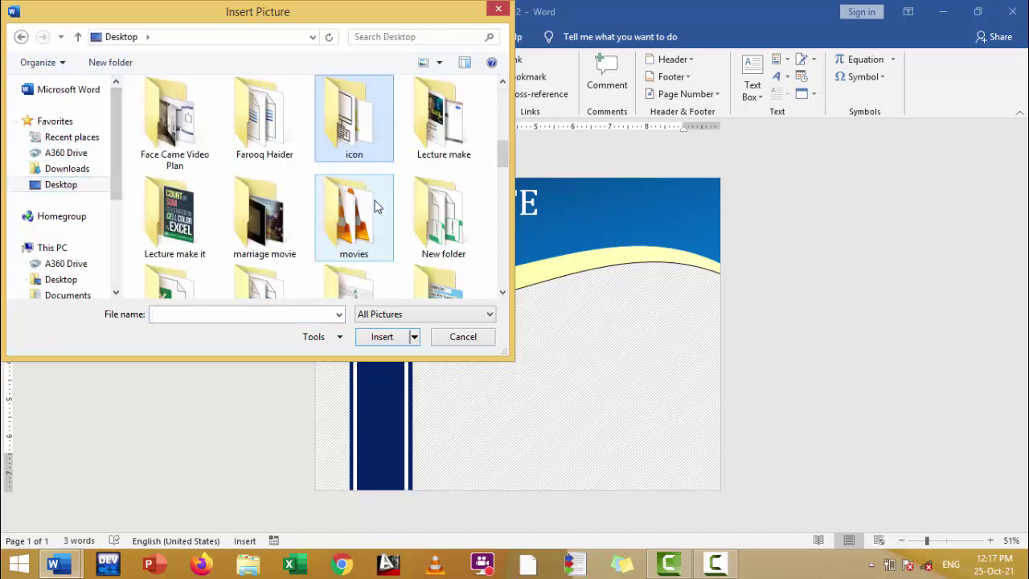
{"action": "double_click", "coordinate": [361, 113]}
{"action": "key", "text": "m"}
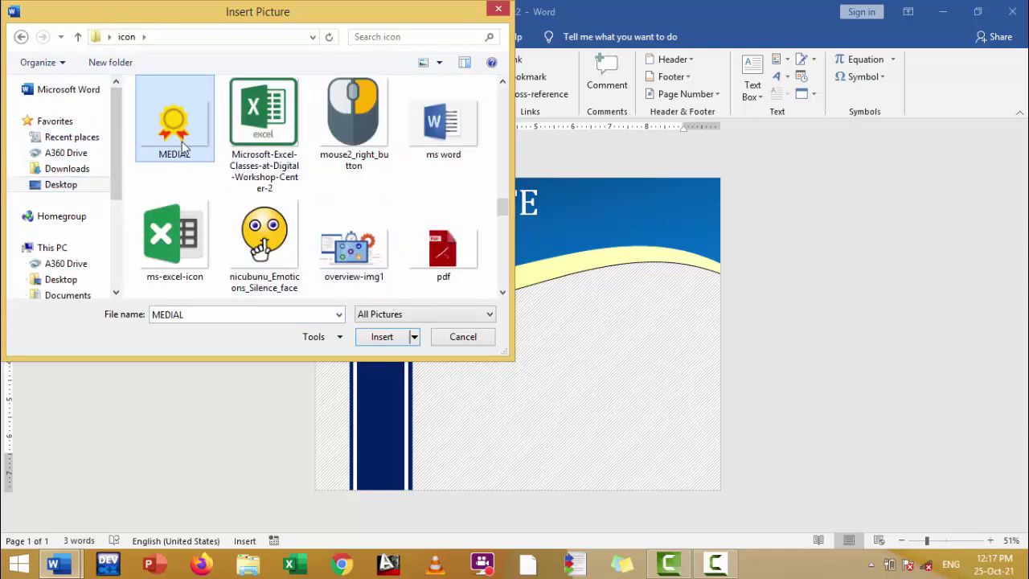
{"action": "double_click", "coordinate": [174, 109]}
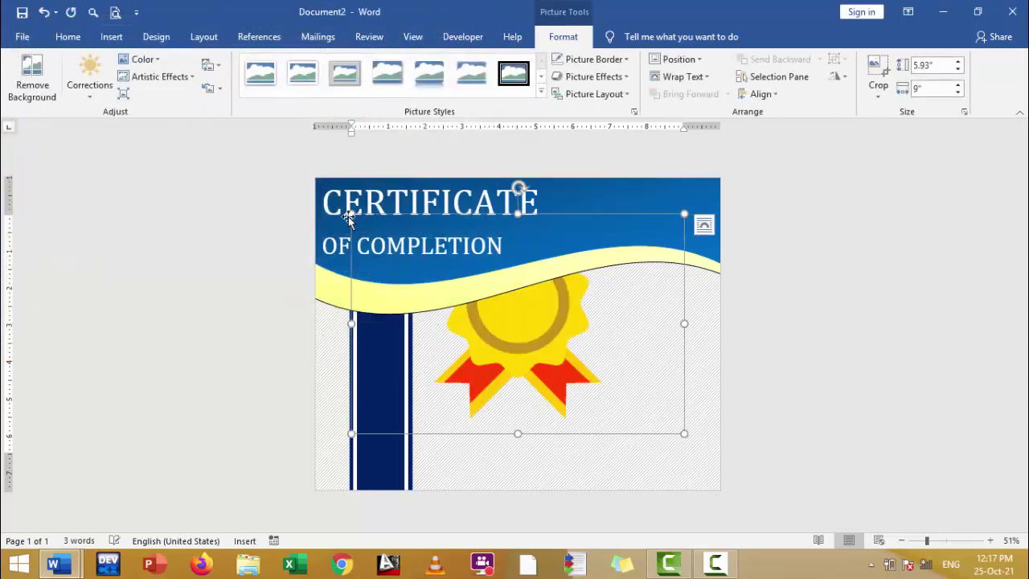
Shrink the medal picture, float it in front of text, and move it onto the blue stripe
{"action": "left_click_drag", "start_coordinate": [351, 214], "coordinate": [471, 338]}
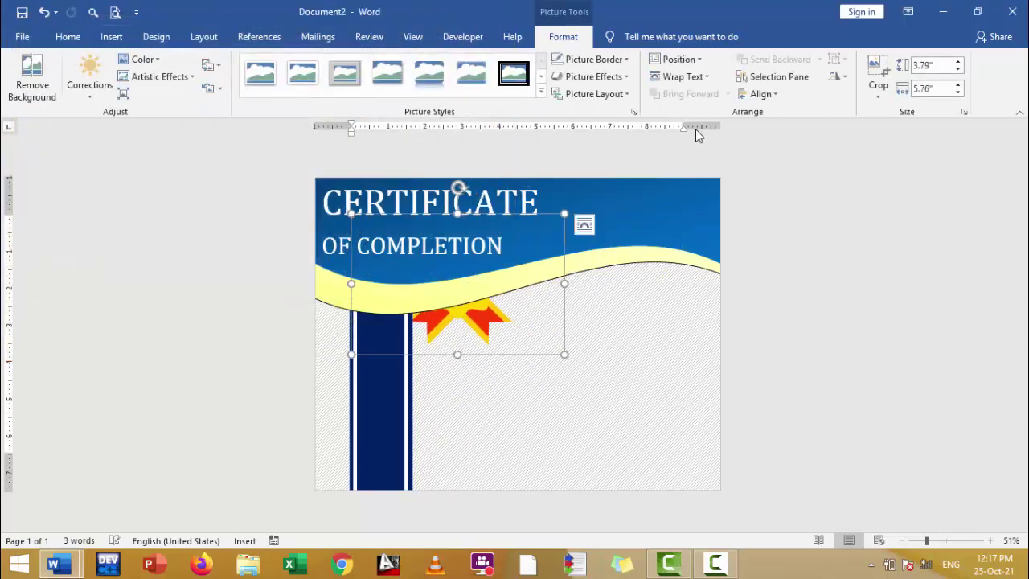
{"action": "left_click", "coordinate": [704, 76]}
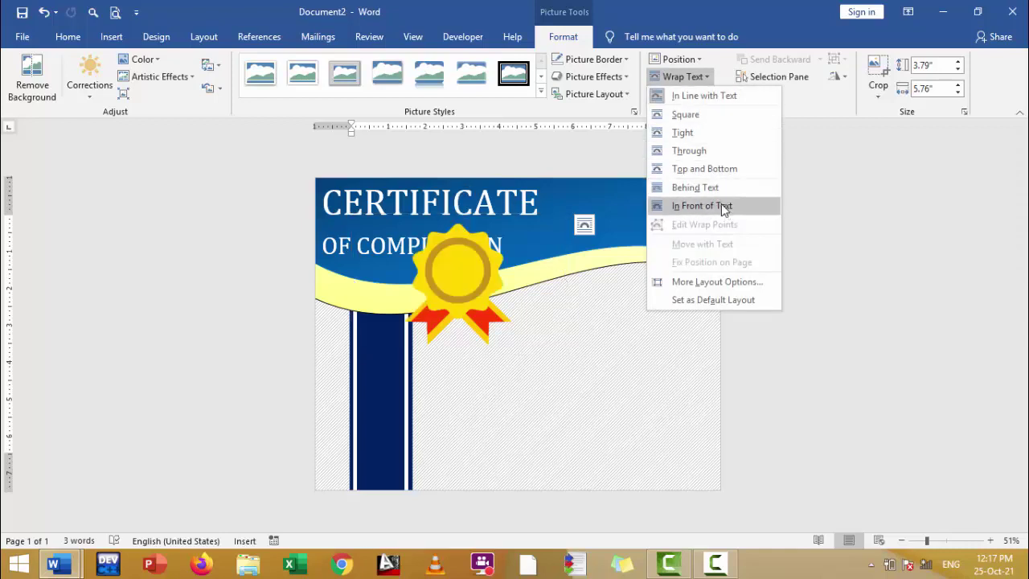
{"action": "left_click", "coordinate": [623, 243]}
{"action": "key", "text": "ctrl+z"}
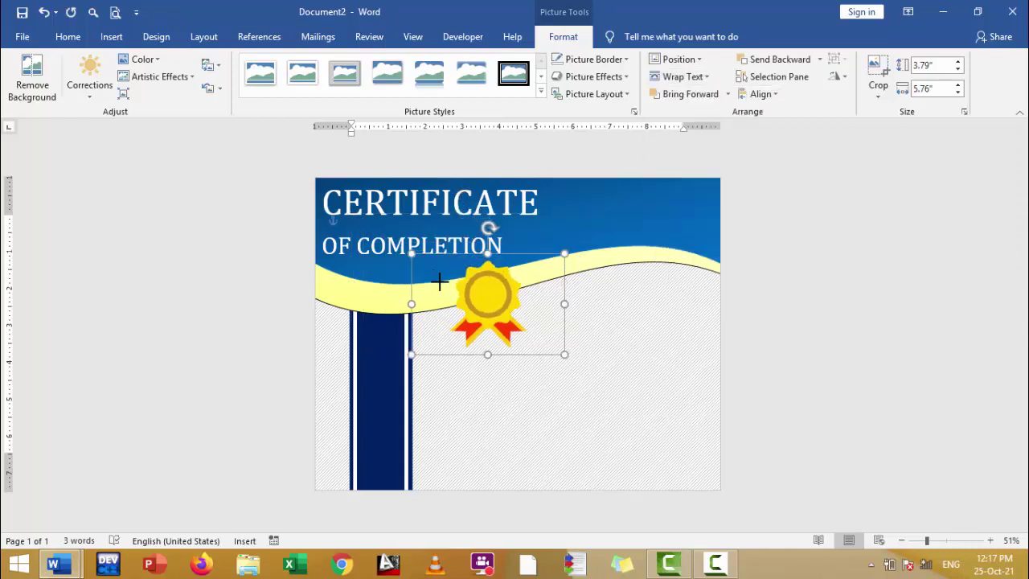
{"action": "mouse_move", "coordinate": [352, 214]}
{"action": "left_mouse_down"}
{"action": "mouse_move", "coordinate": [471, 298]}
{"action": "mouse_move", "coordinate": [386, 370]}
{"action": "mouse_move", "coordinate": [364, 372]}
{"action": "left_mouse_up"}
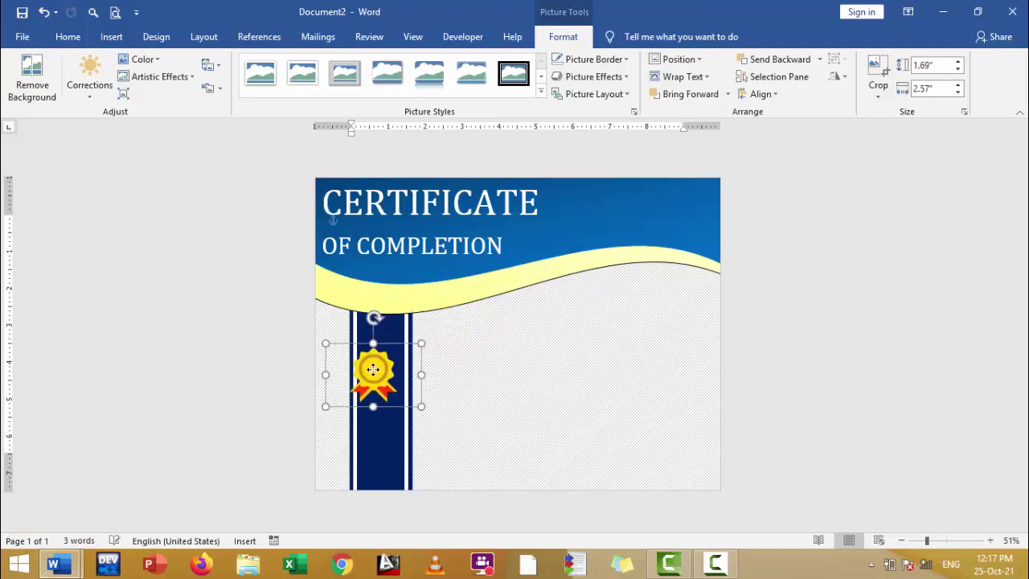
{"action": "left_click_drag", "start_coordinate": [412, 406], "coordinate": [439, 441]}
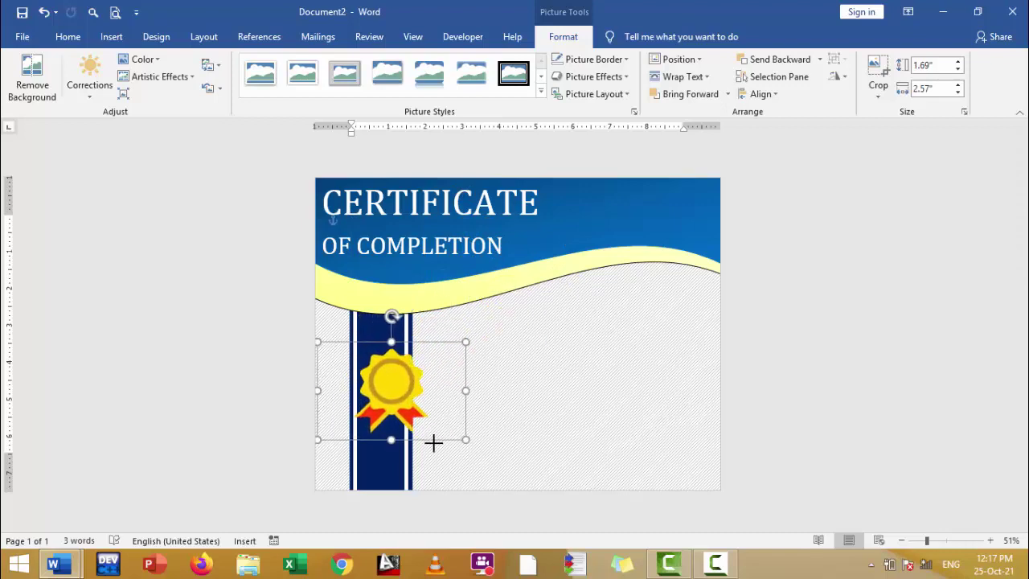
{"action": "left_click_drag", "start_coordinate": [411, 388], "coordinate": [393, 387]}
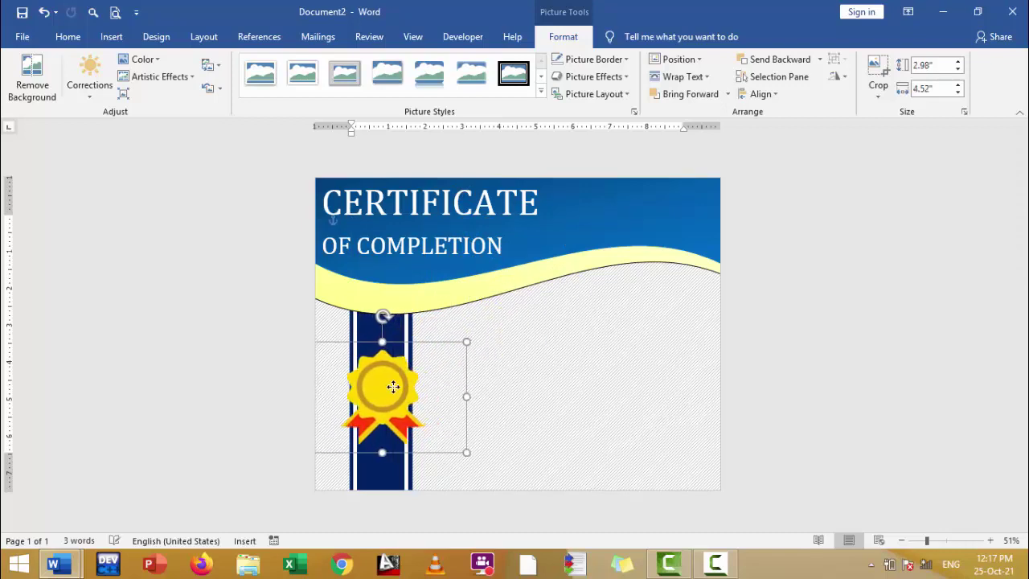
Crop empty space from the medal's sides, then resize it to about 3.25" × 2.9" on the navy bar
{"action": "left_click", "coordinate": [877, 72]}
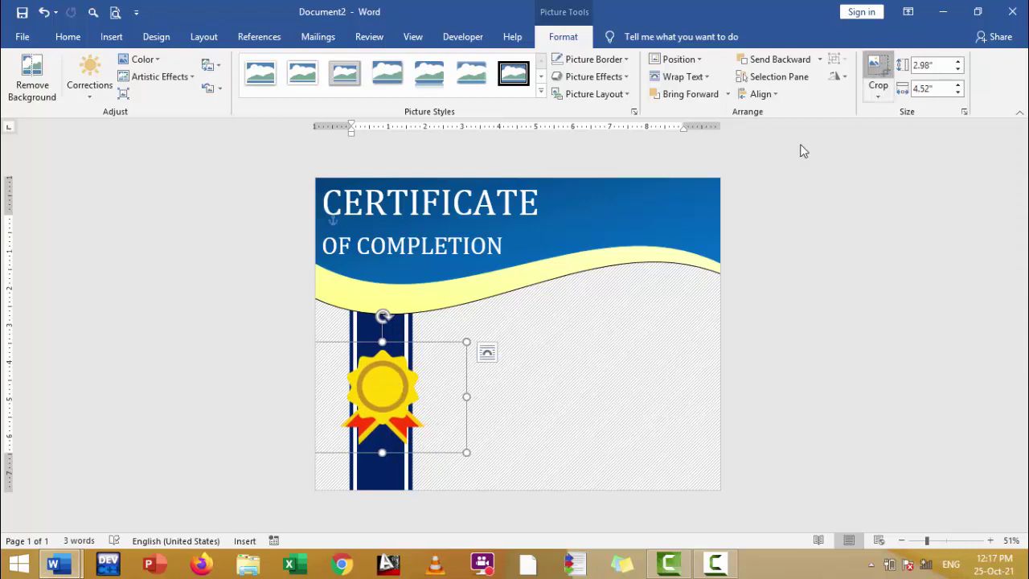
{"action": "left_click_drag", "start_coordinate": [463, 396], "coordinate": [430, 395]}
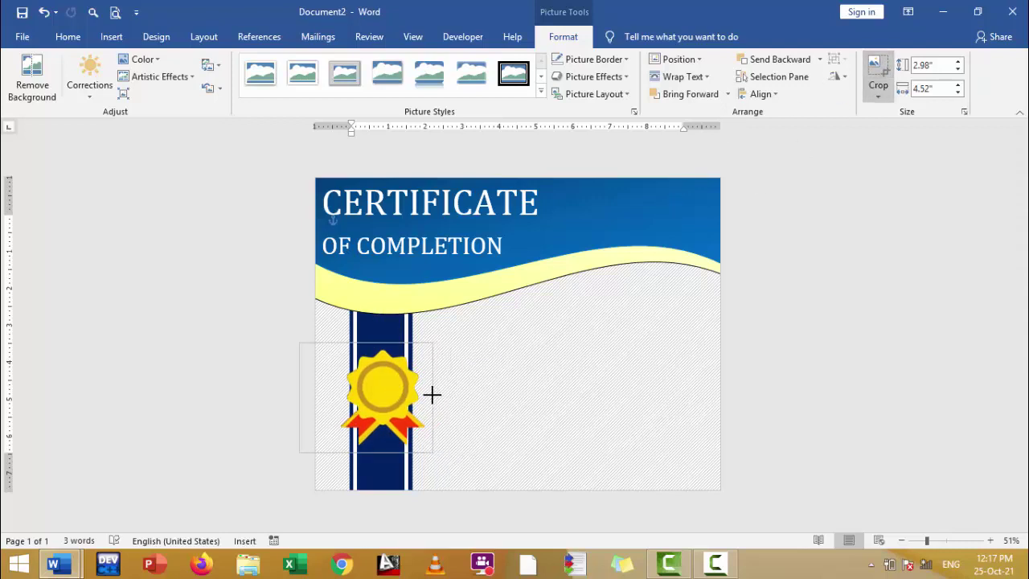
{"action": "left_click", "coordinate": [482, 415]}
{"action": "left_click", "coordinate": [364, 373]}
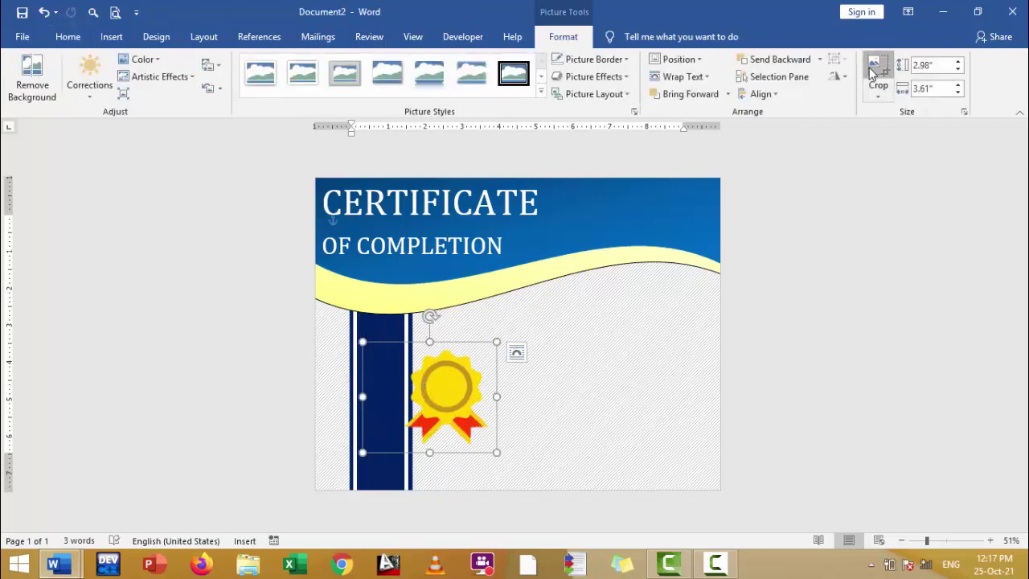
{"action": "left_click", "coordinate": [876, 74]}
{"action": "mouse_move", "coordinate": [364, 395]}
{"action": "left_mouse_down"}
{"action": "mouse_move", "coordinate": [405, 402]}
{"action": "mouse_move", "coordinate": [347, 386]}
{"action": "left_mouse_up"}
{"action": "left_click", "coordinate": [666, 395]}
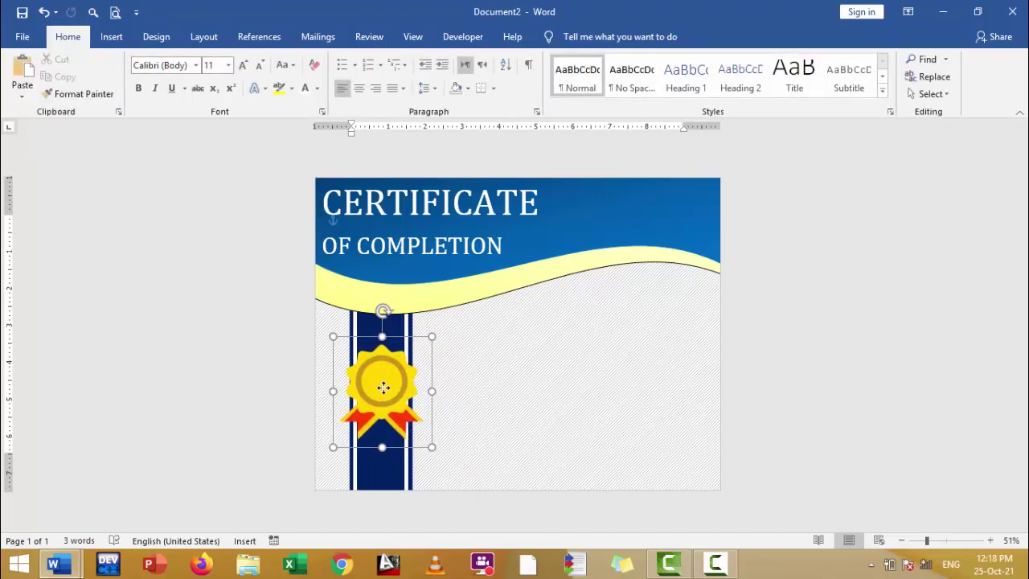
{"action": "left_click_drag", "start_coordinate": [432, 338], "coordinate": [440, 327]}
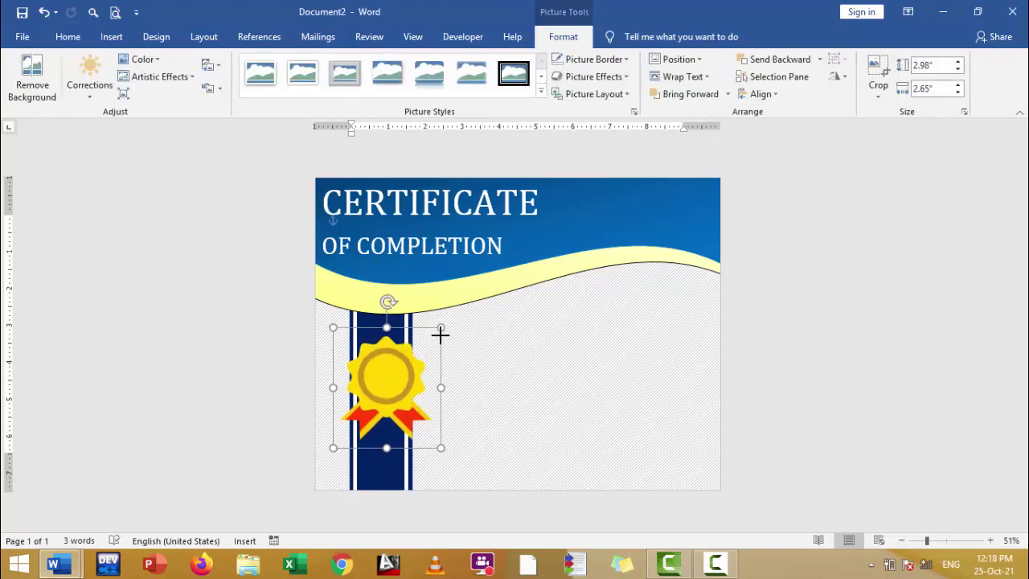
{"action": "left_click_drag", "start_coordinate": [392, 386], "coordinate": [386, 395]}
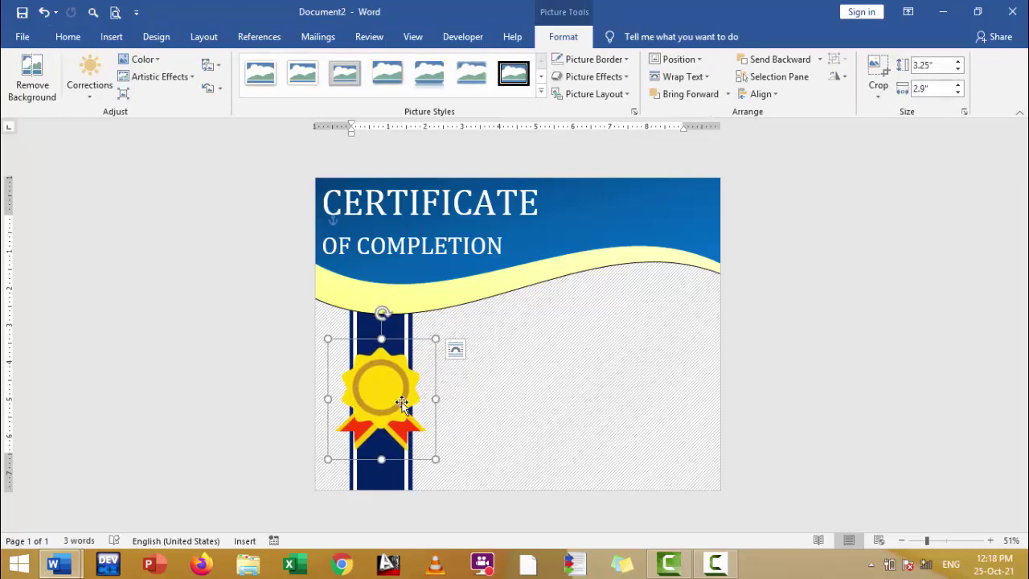
{"action": "left_click", "coordinate": [569, 396]}
Draw a horizontal line right of the medal, make it orange at 3 pt, and lower it slightly
{"action": "left_click", "coordinate": [110, 37]}
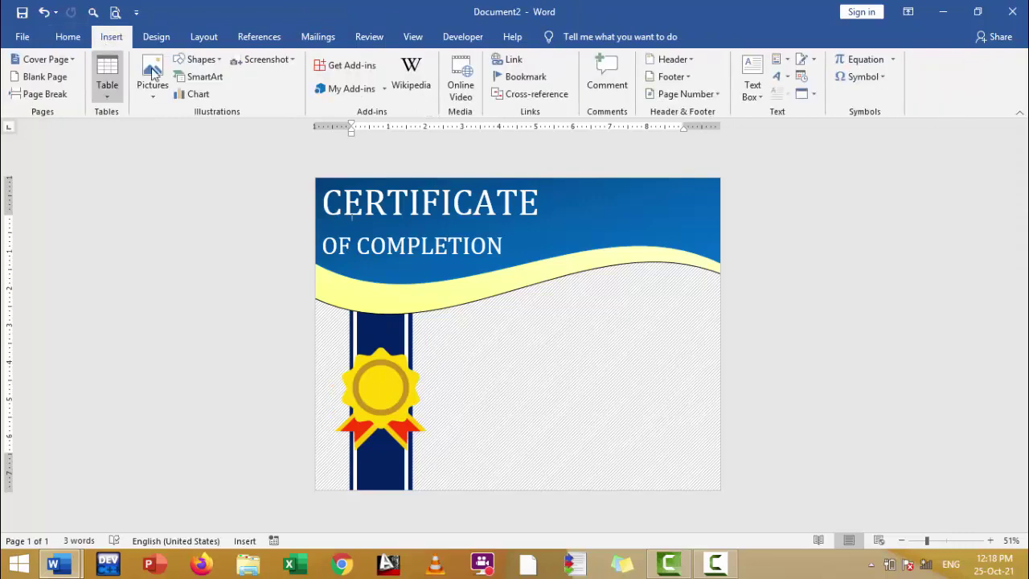
{"action": "left_click", "coordinate": [218, 62]}
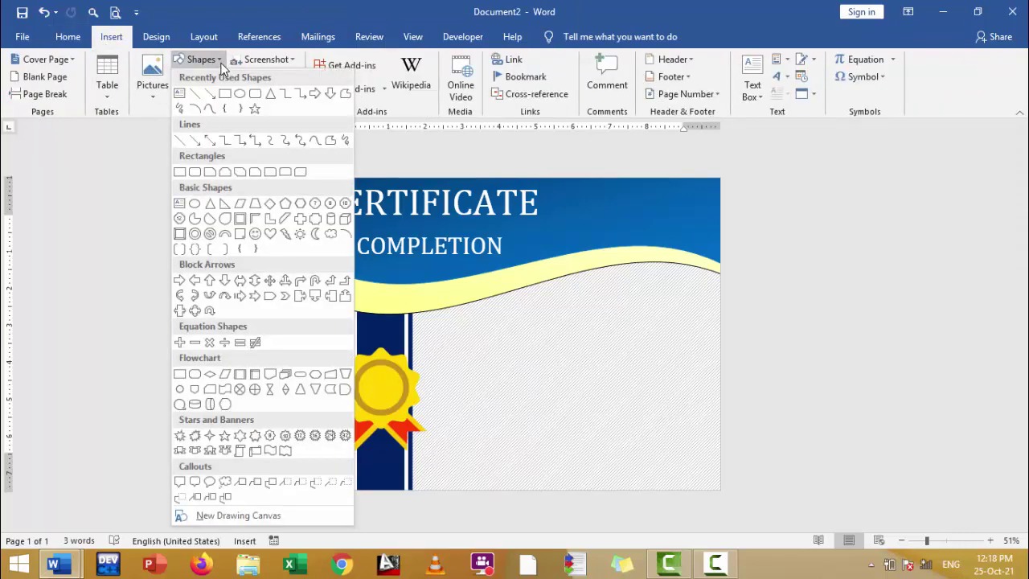
{"action": "left_click", "coordinate": [195, 94]}
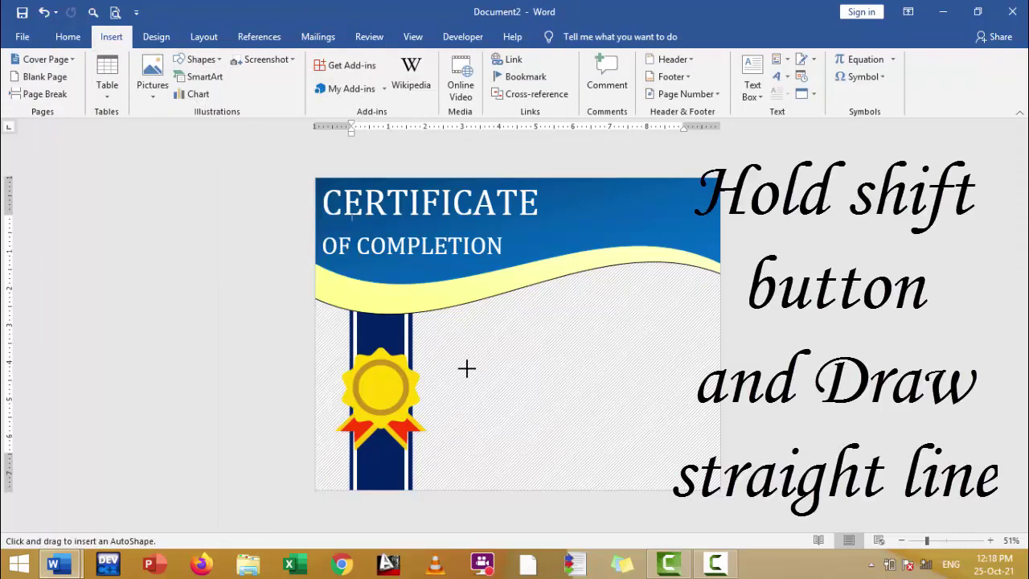
{"action": "left_click_drag", "start_coordinate": [466, 368], "coordinate": [694, 370]}
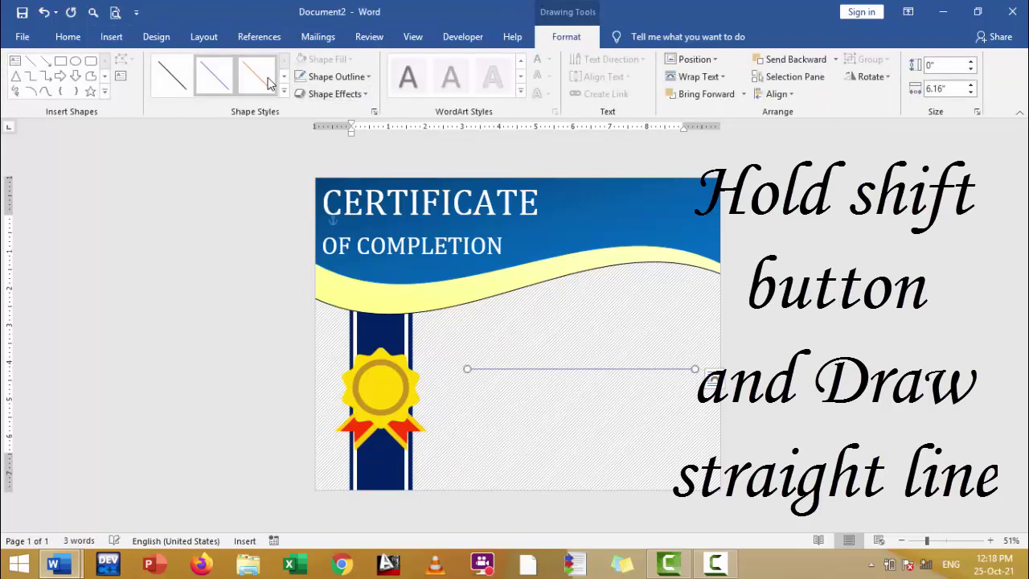
{"action": "left_click", "coordinate": [353, 76]}
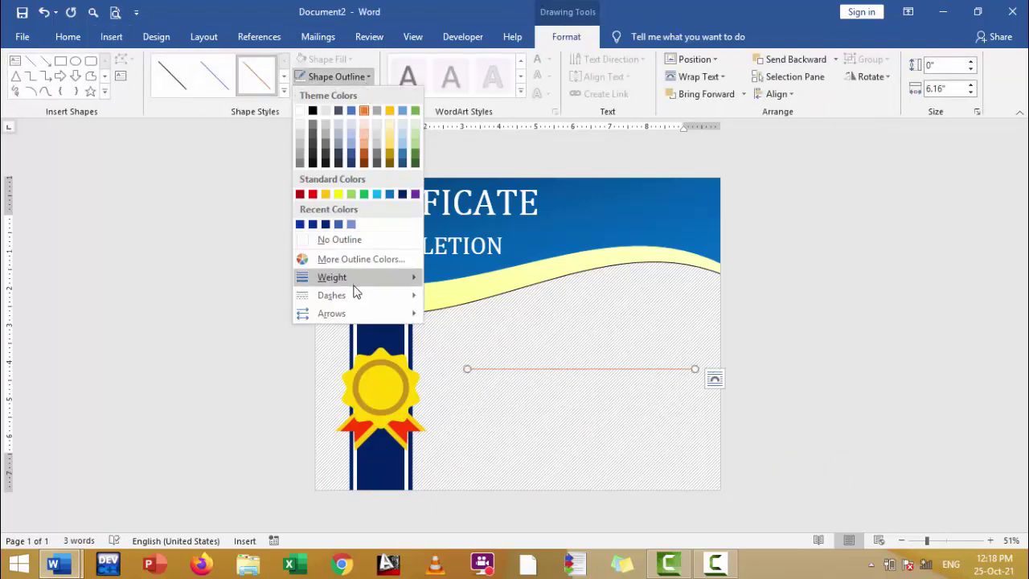
{"action": "mouse_move", "coordinate": [353, 279]}
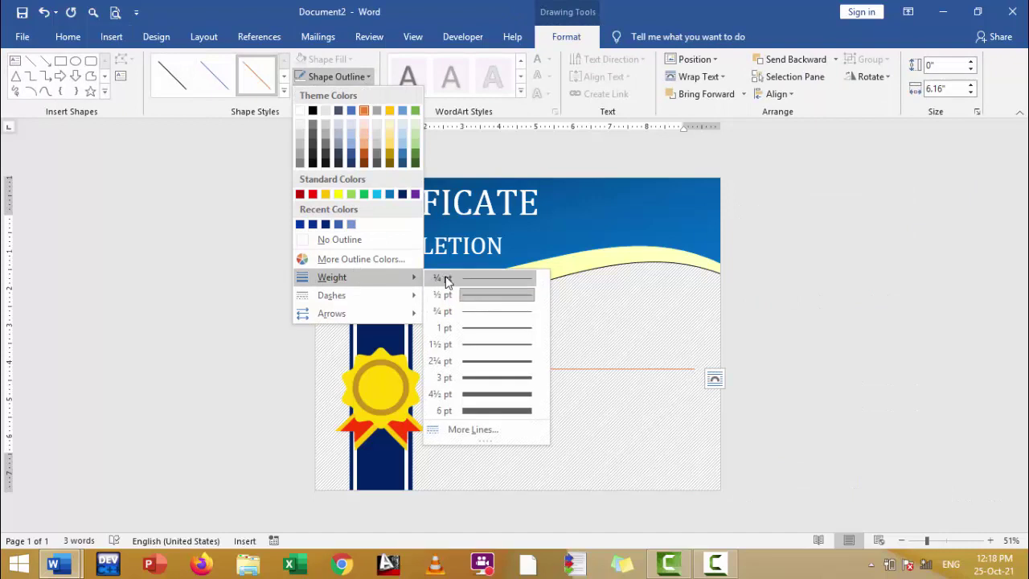
{"action": "left_click", "coordinate": [506, 378]}
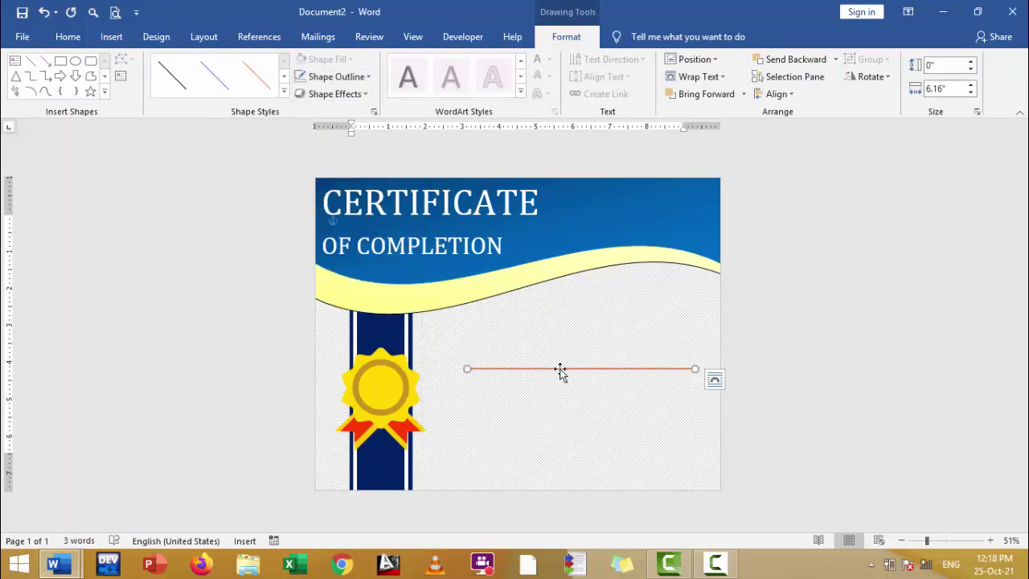
{"action": "left_click_drag", "start_coordinate": [560, 370], "coordinate": [562, 376]}
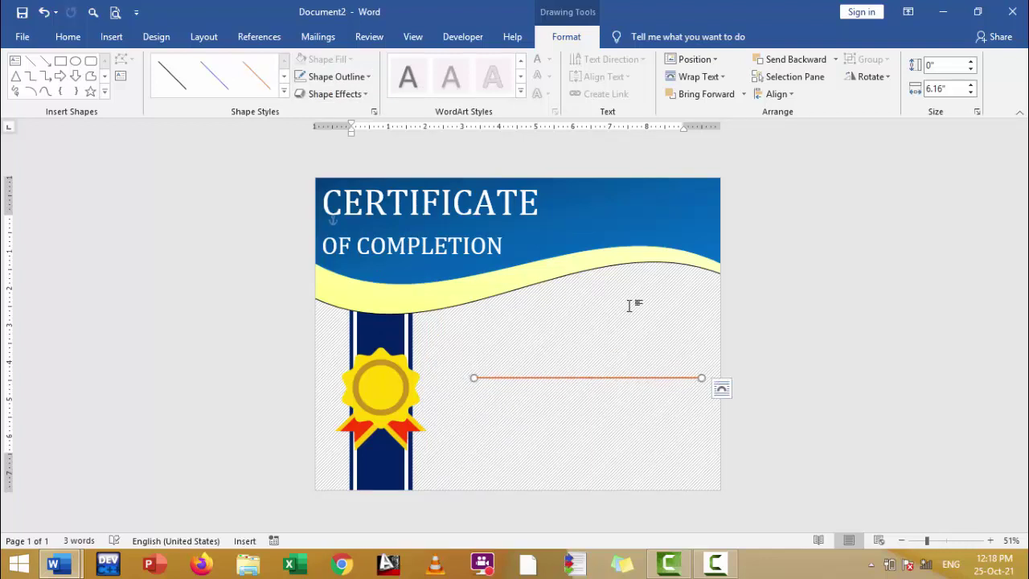
Draw a thin bar below the wave on the right and place a copy just beneath it
{"action": "left_click", "coordinate": [109, 36]}
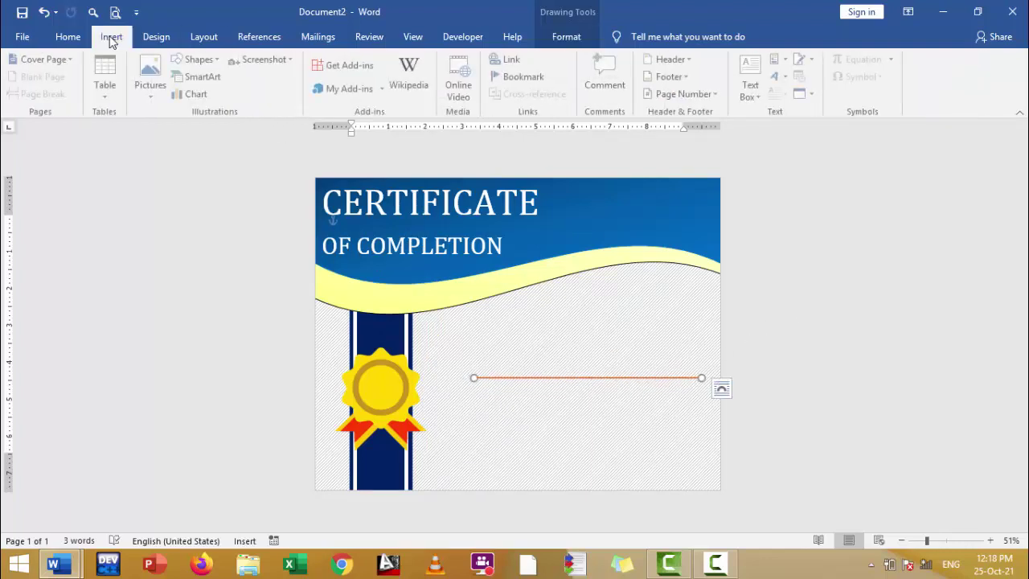
{"action": "left_click", "coordinate": [200, 60]}
{"action": "left_click", "coordinate": [197, 102]}
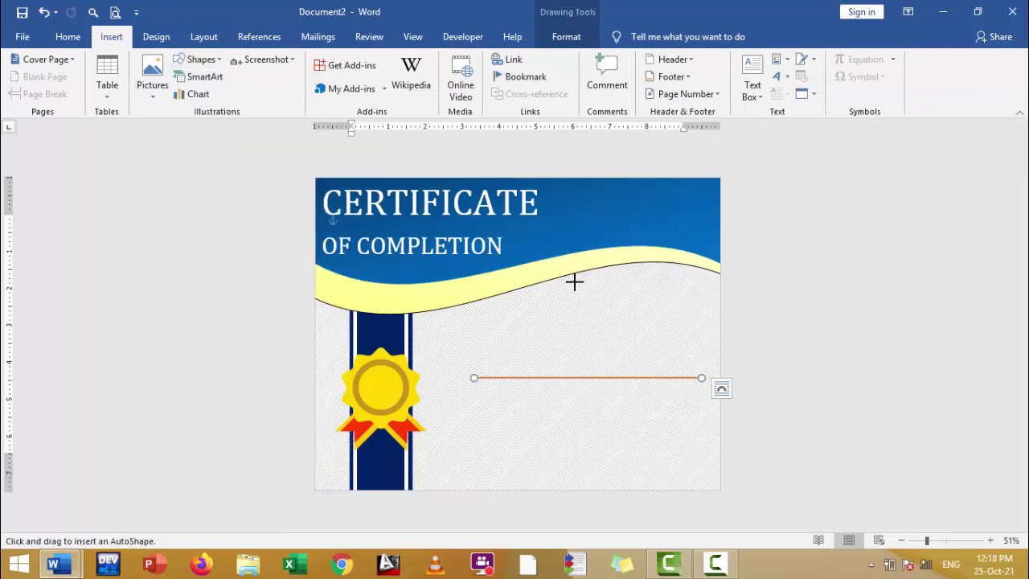
{"action": "left_click_drag", "start_coordinate": [573, 281], "coordinate": [708, 286]}
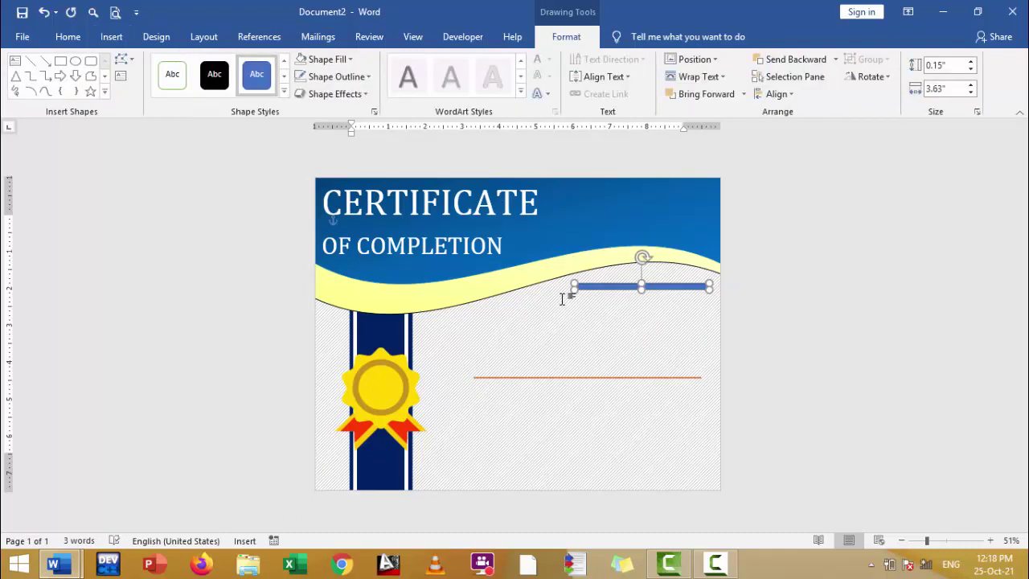
{"action": "left_click_drag", "start_coordinate": [604, 286], "coordinate": [602, 300]}
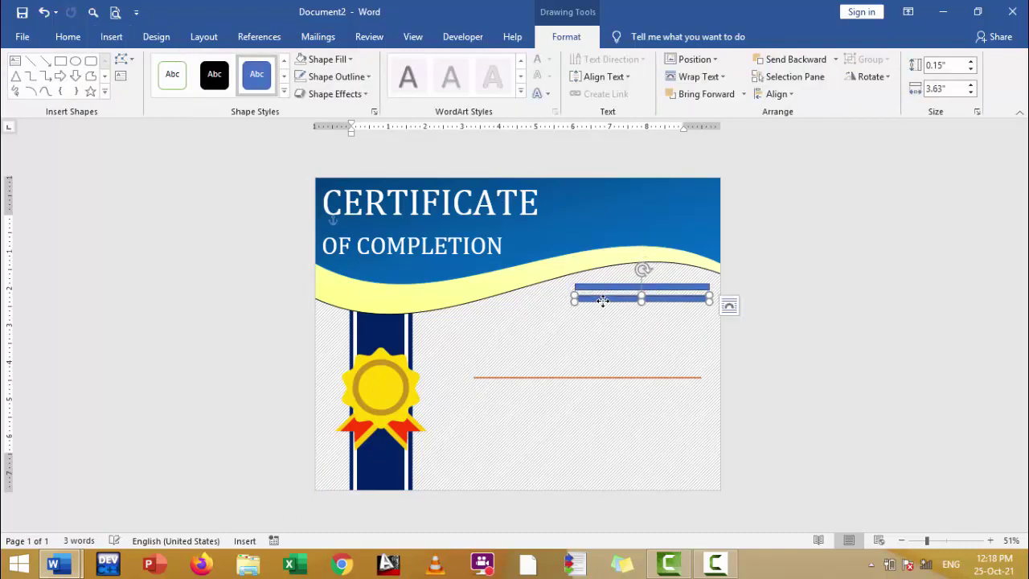
Left-align both bars, then shorten the lower bar to 3.1" and nudge it right
{"action": "left_click", "coordinate": [685, 286], "text": "shift"}
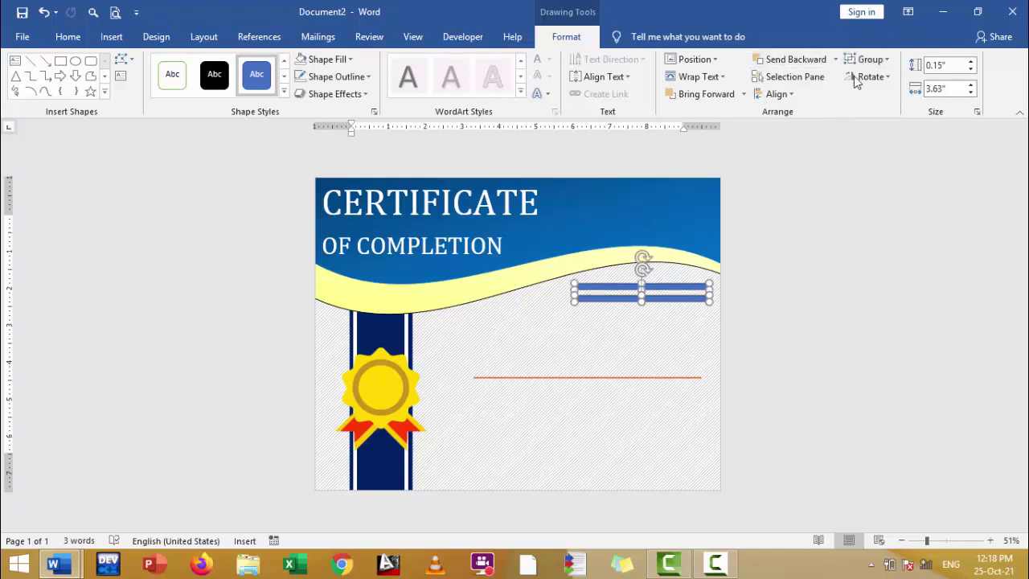
{"action": "left_click", "coordinate": [792, 94]}
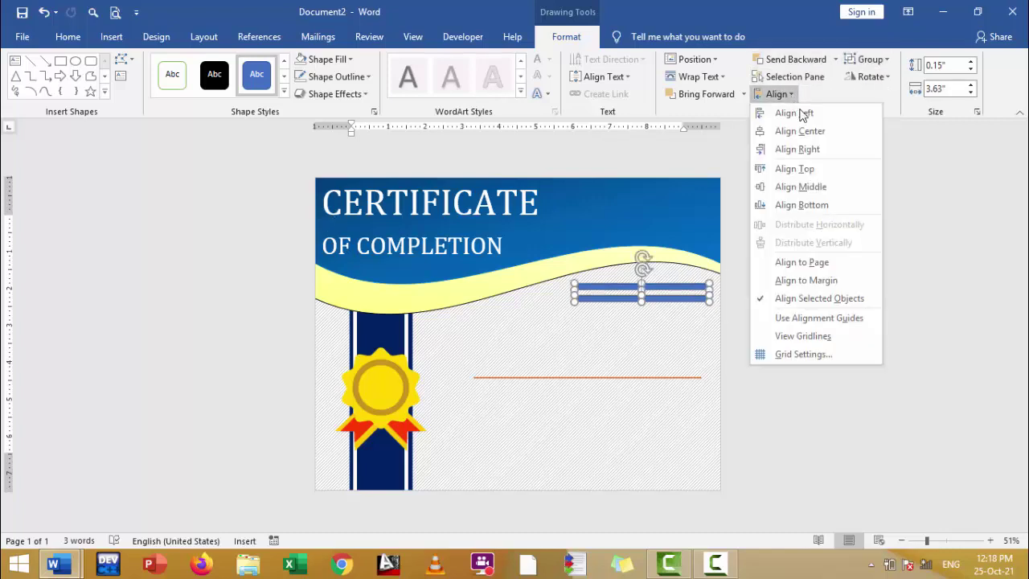
{"action": "left_click", "coordinate": [801, 115]}
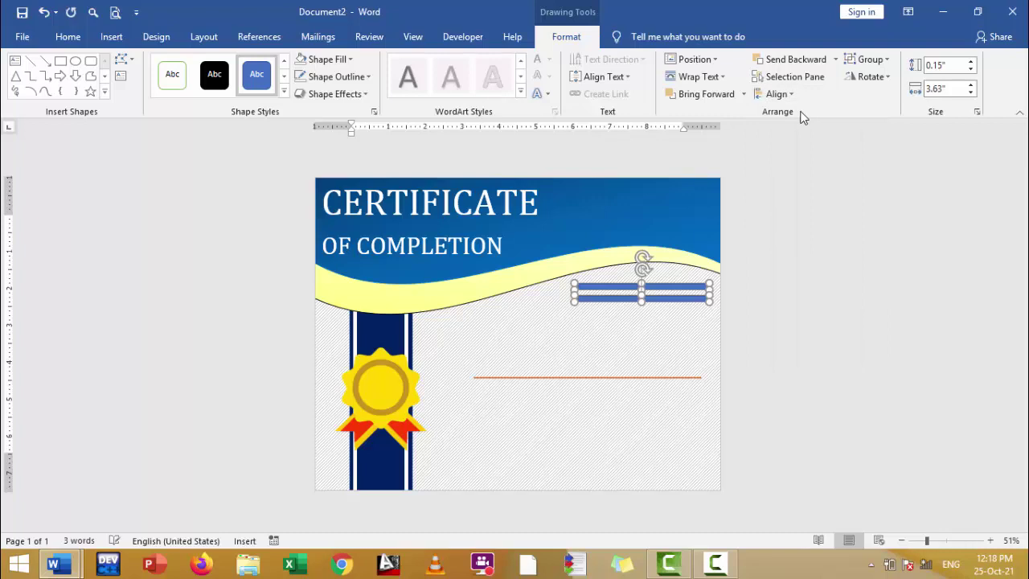
{"action": "left_click", "coordinate": [778, 297]}
{"action": "left_click", "coordinate": [684, 298]}
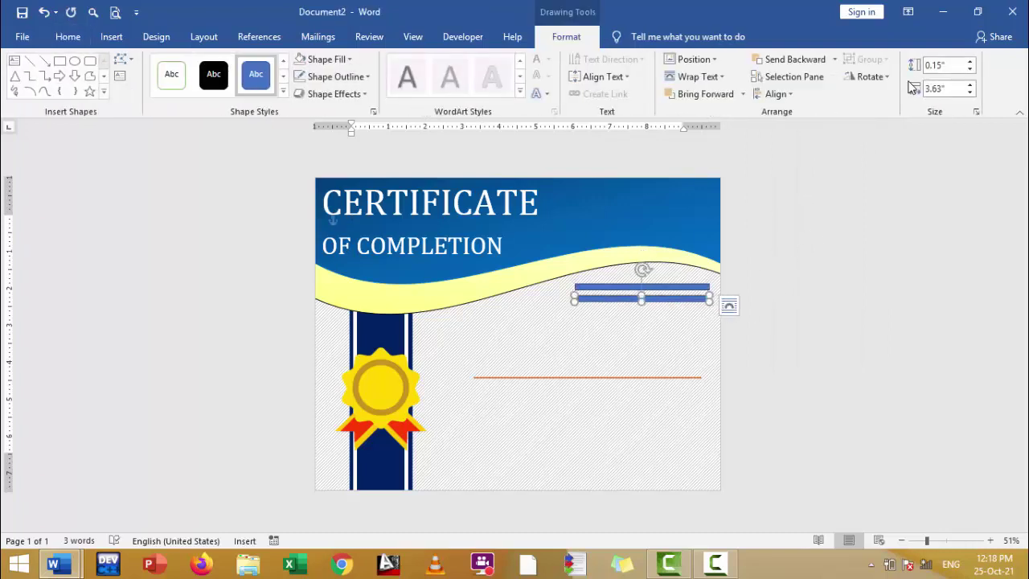
{"action": "left_click", "coordinate": [970, 95]}
{"action": "left_click", "coordinate": [970, 95]}
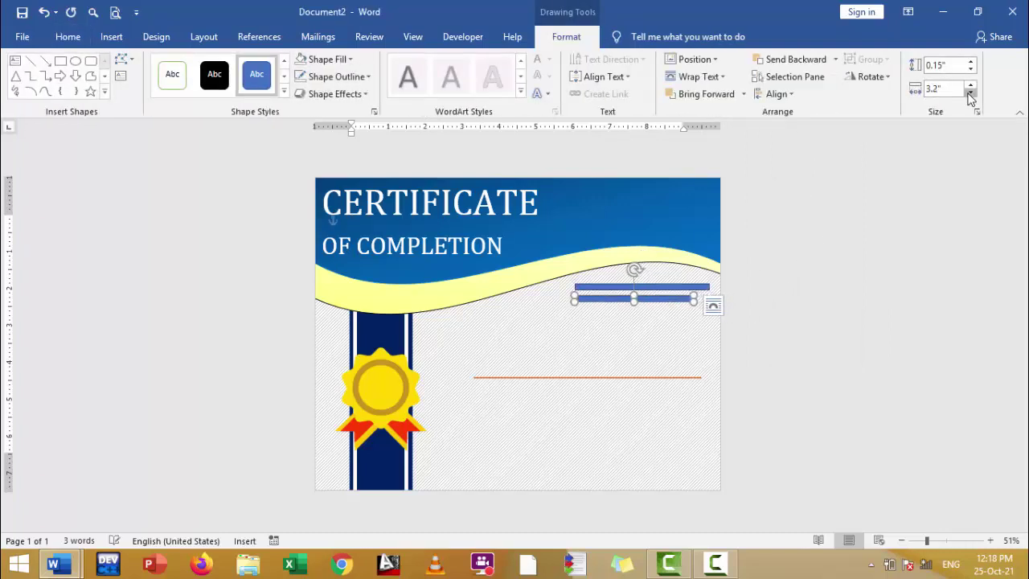
{"action": "left_click", "coordinate": [970, 95]}
{"action": "key", "text": "Right"}
{"action": "key", "text": "Right"}
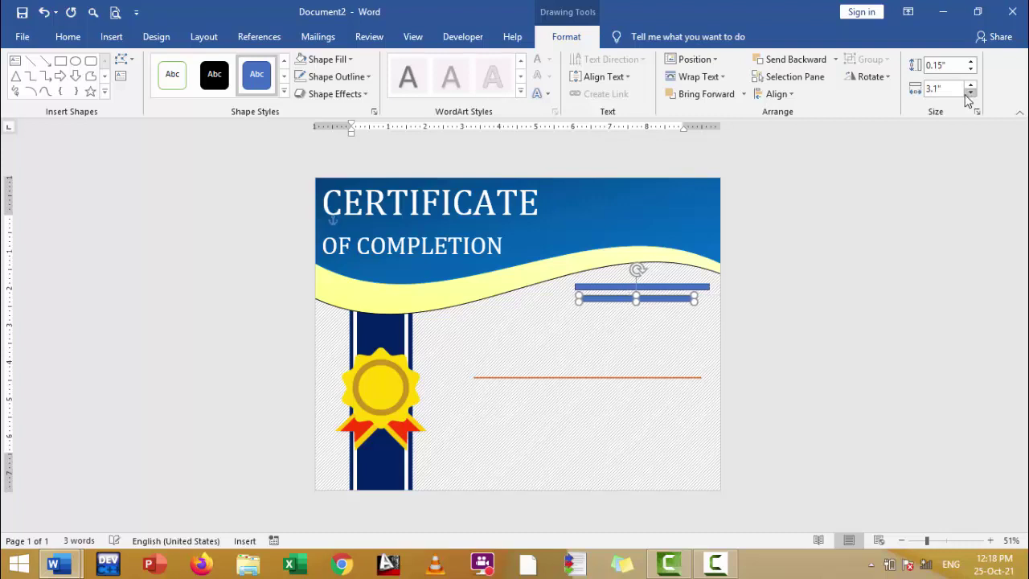
{"action": "key", "text": "Right"}
{"action": "key", "text": "Right"}
{"action": "key", "text": "Right"}
{"action": "key", "text": "Right"}
Style the upper bar black and the lower bar orange
{"action": "left_click", "coordinate": [882, 285]}
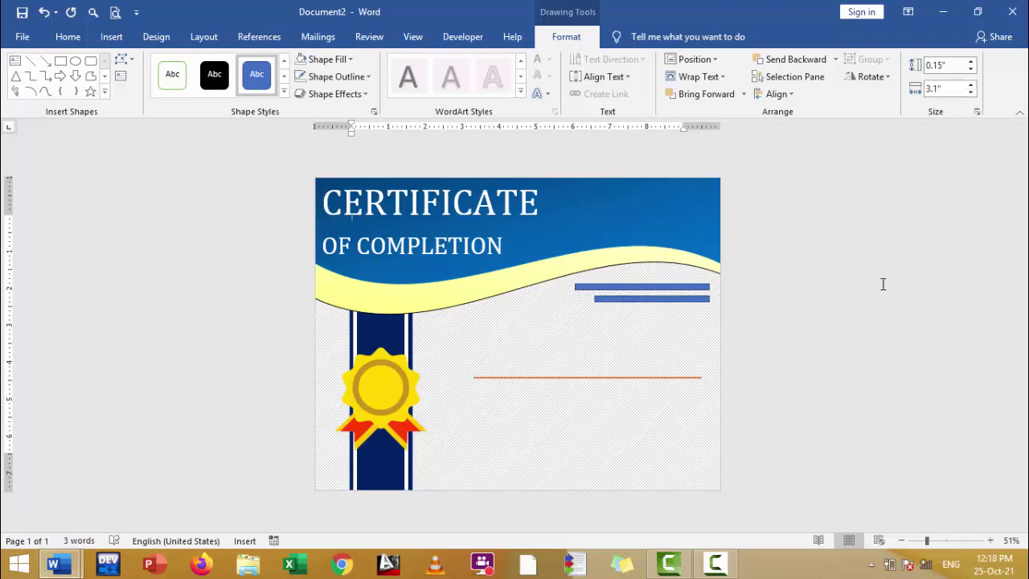
{"action": "double_click", "coordinate": [621, 285]}
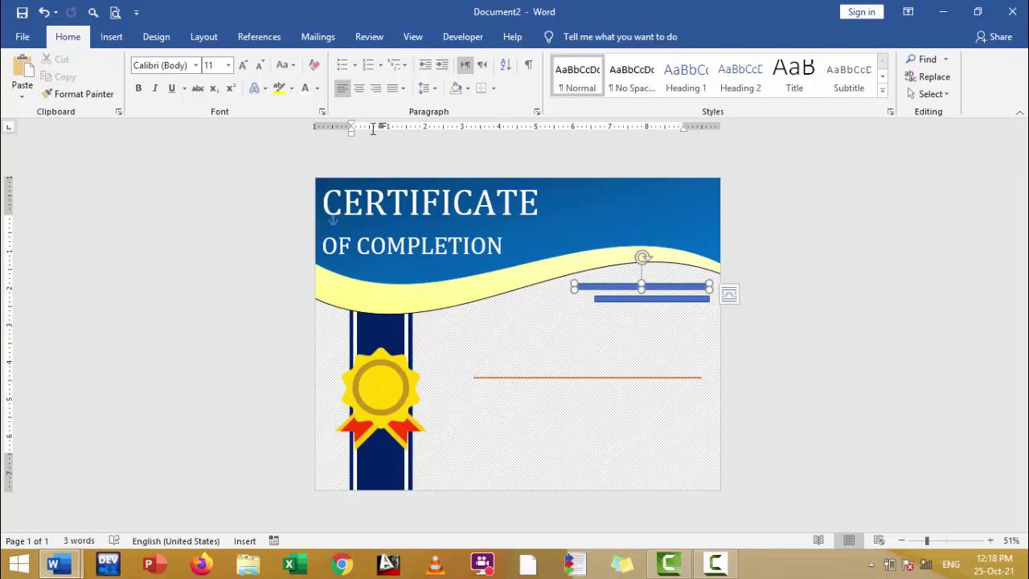
{"action": "left_click", "coordinate": [213, 78]}
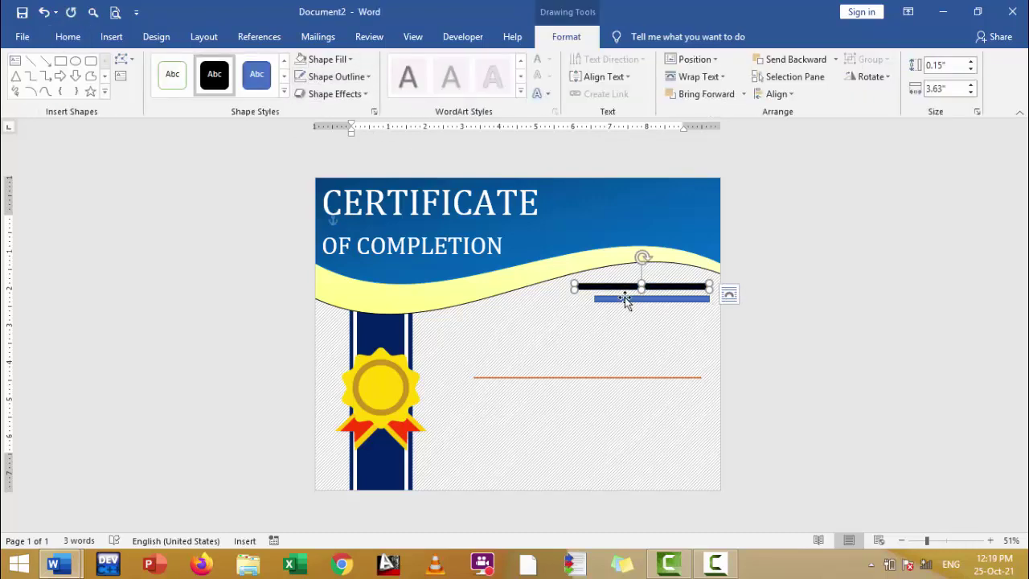
{"action": "left_click", "coordinate": [624, 298]}
{"action": "left_click", "coordinate": [283, 95]}
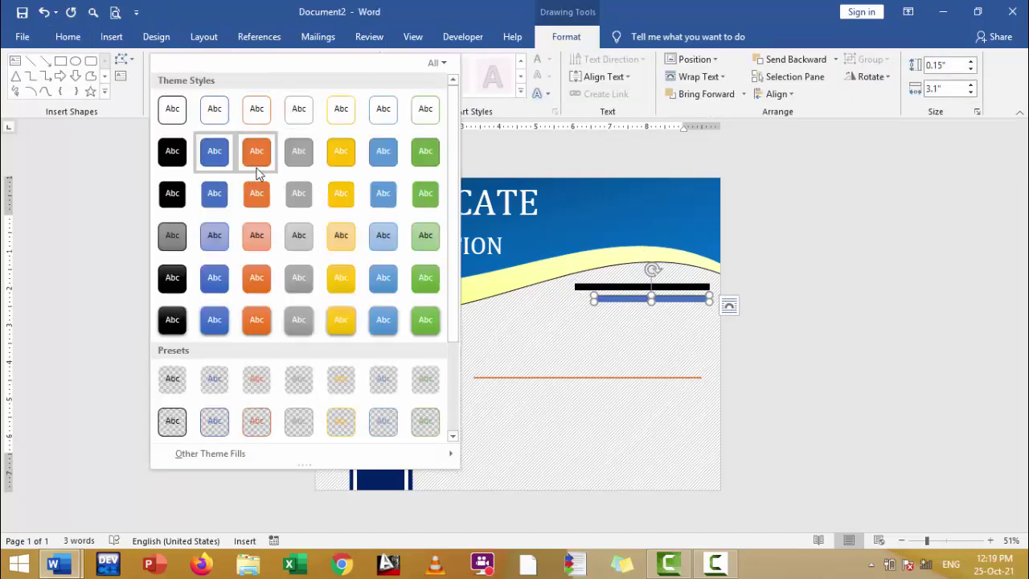
{"action": "left_click", "coordinate": [257, 153]}
{"action": "left_click", "coordinate": [482, 279]}
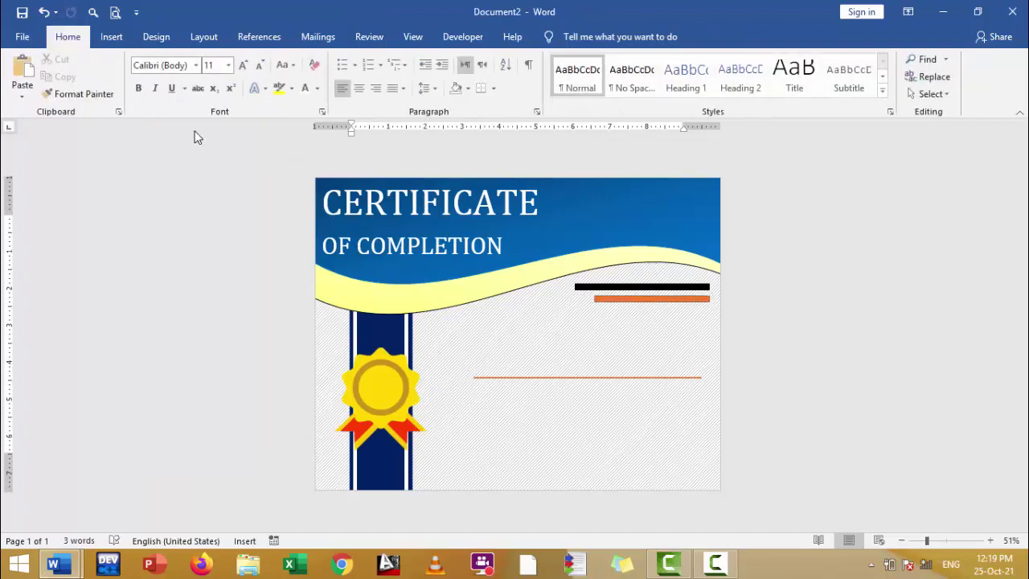
{"action": "left_click", "coordinate": [111, 36]}
Draw a text box above the orange line, set it to Cambria 24, and type 'Educational Revolution'
{"action": "left_click", "coordinate": [201, 60]}
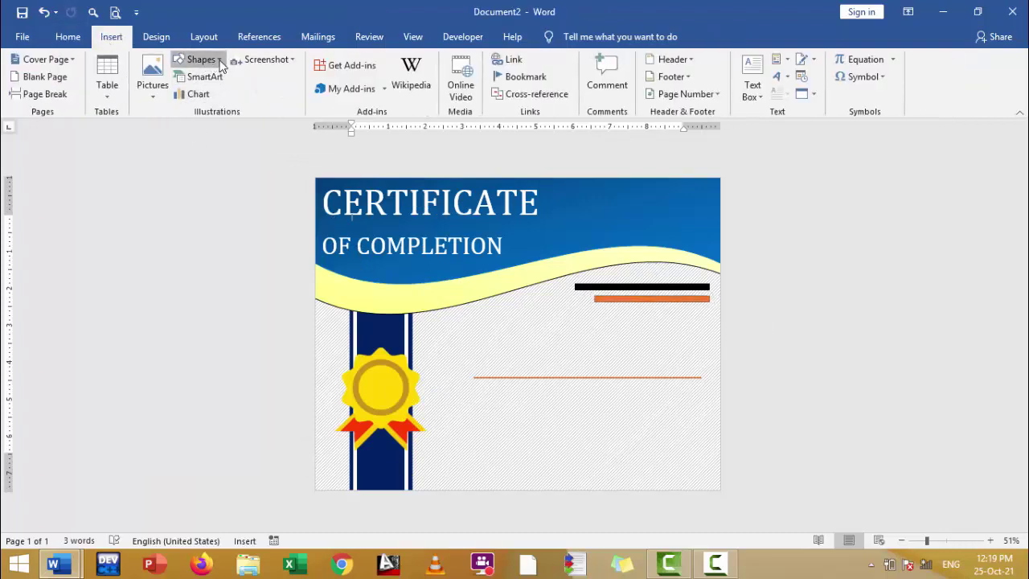
{"action": "left_click", "coordinate": [178, 94]}
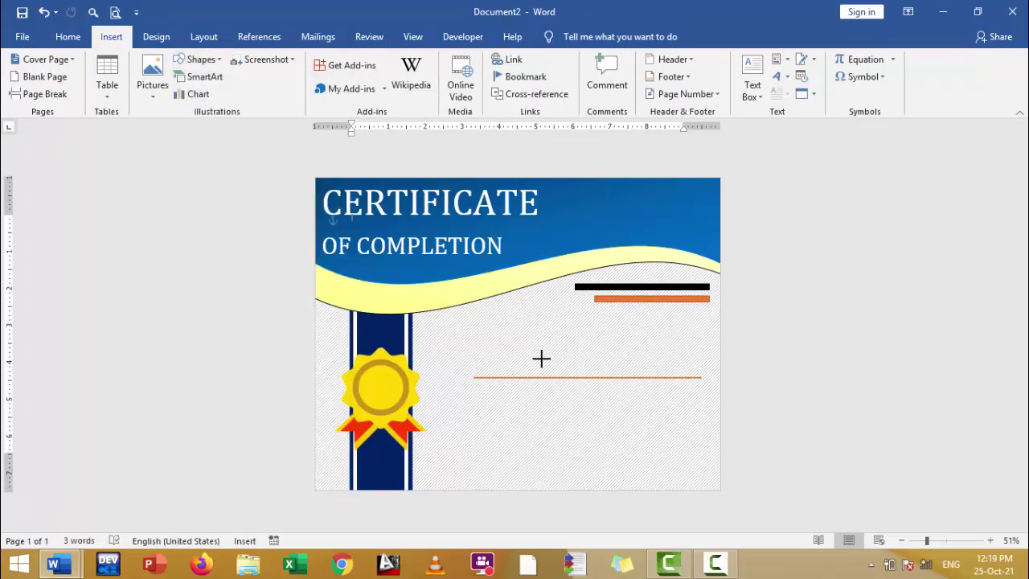
{"action": "left_click_drag", "start_coordinate": [492, 322], "coordinate": [505, 360]}
{"action": "left_click", "coordinate": [65, 38]}
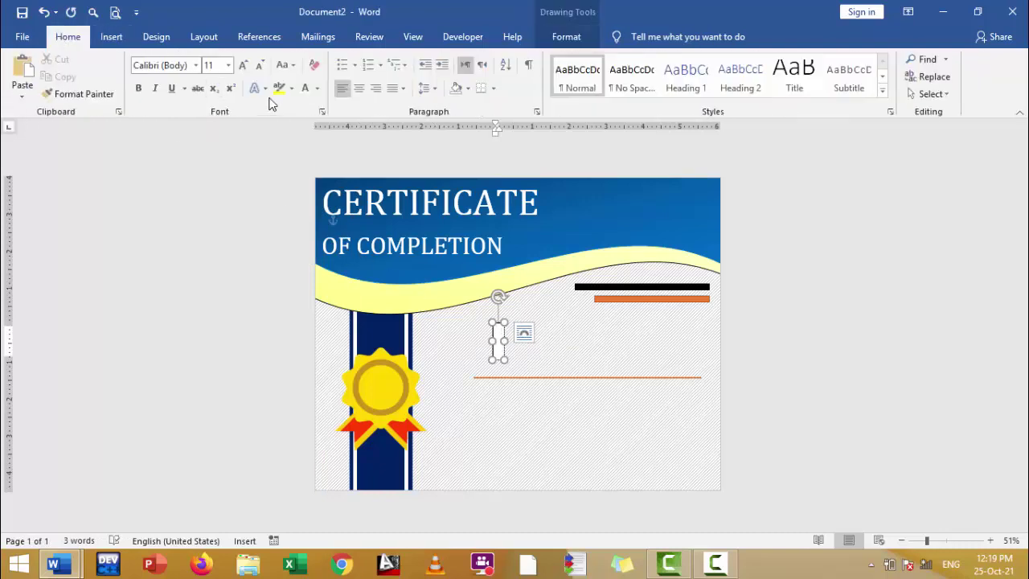
{"action": "left_click", "coordinate": [243, 65]}
{"action": "left_click", "coordinate": [243, 66]}
{"action": "left_click", "coordinate": [243, 65]}
{"action": "left_click", "coordinate": [242, 65]}
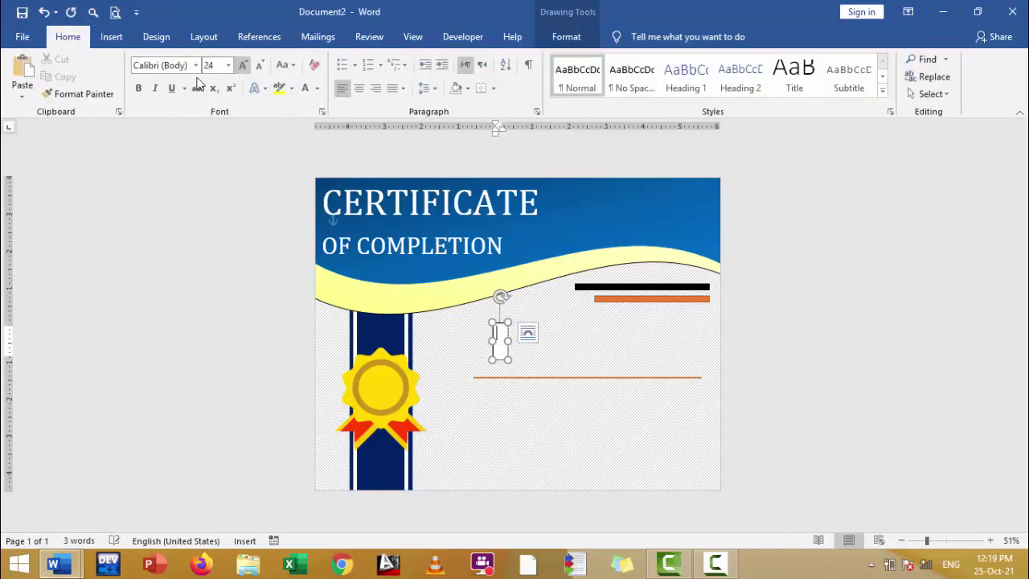
{"action": "left_click", "coordinate": [171, 65]}
{"action": "type", "text": "Cm"}
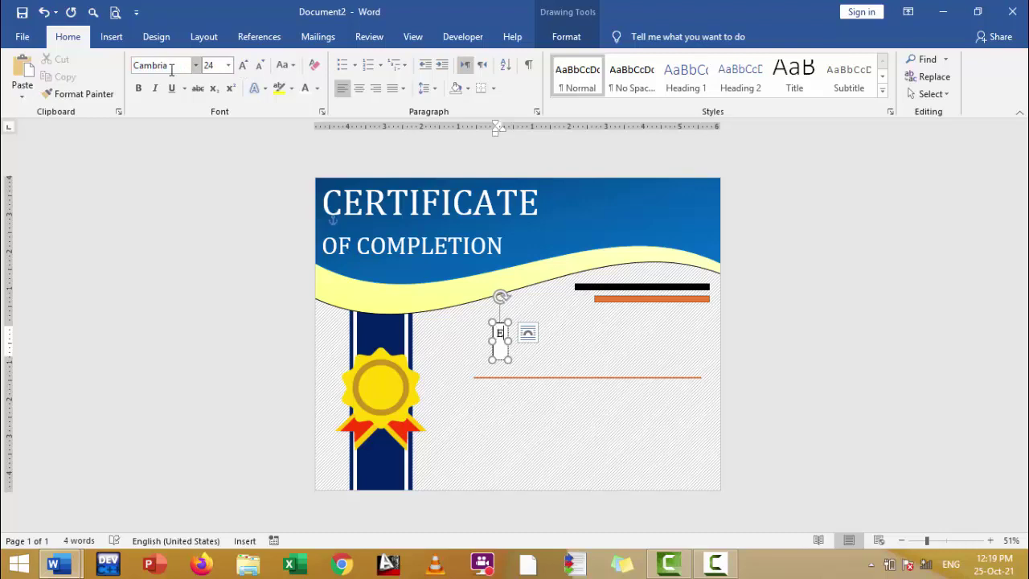
{"action": "type", "text": "ducational"}
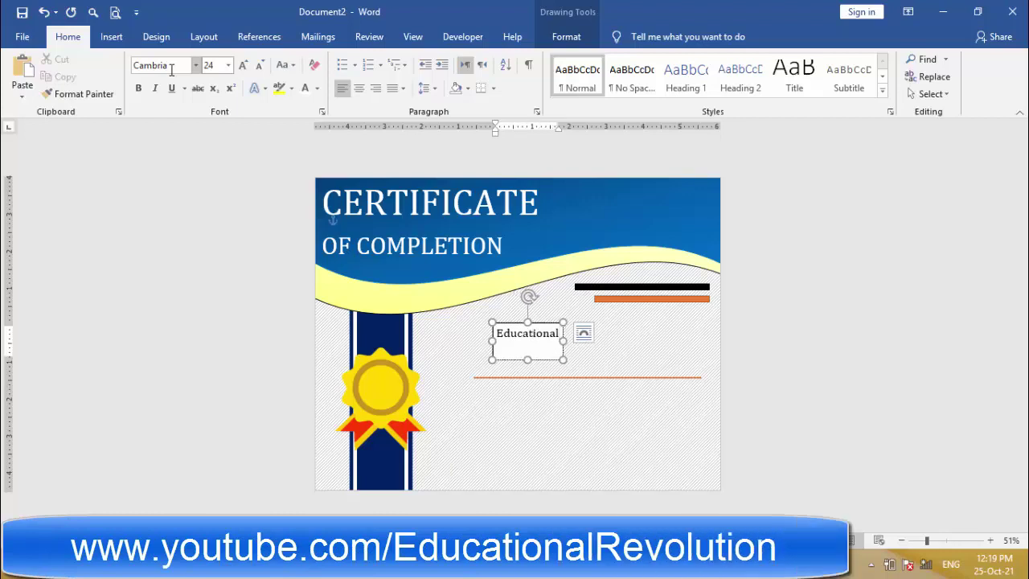
{"action": "type", "text": " Revolution"}
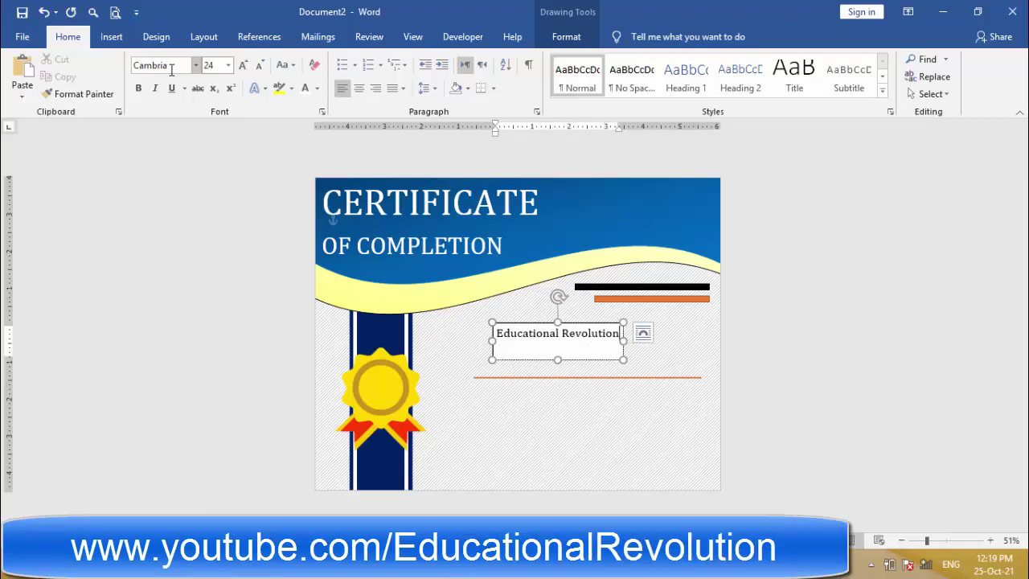
Remove the Educational Revolution text box's fill and border
{"action": "left_click", "coordinate": [506, 326]}
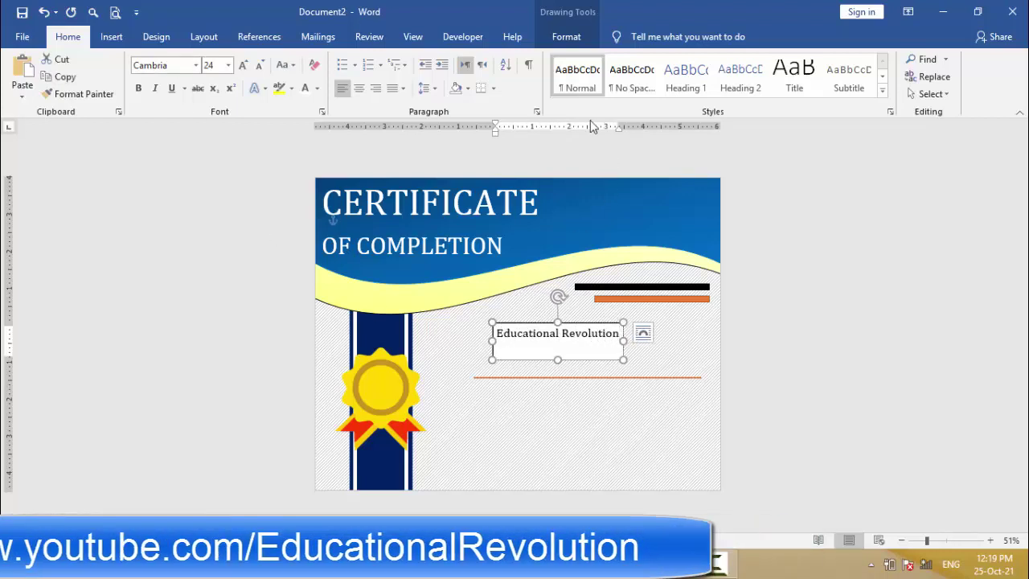
{"action": "left_click", "coordinate": [566, 37]}
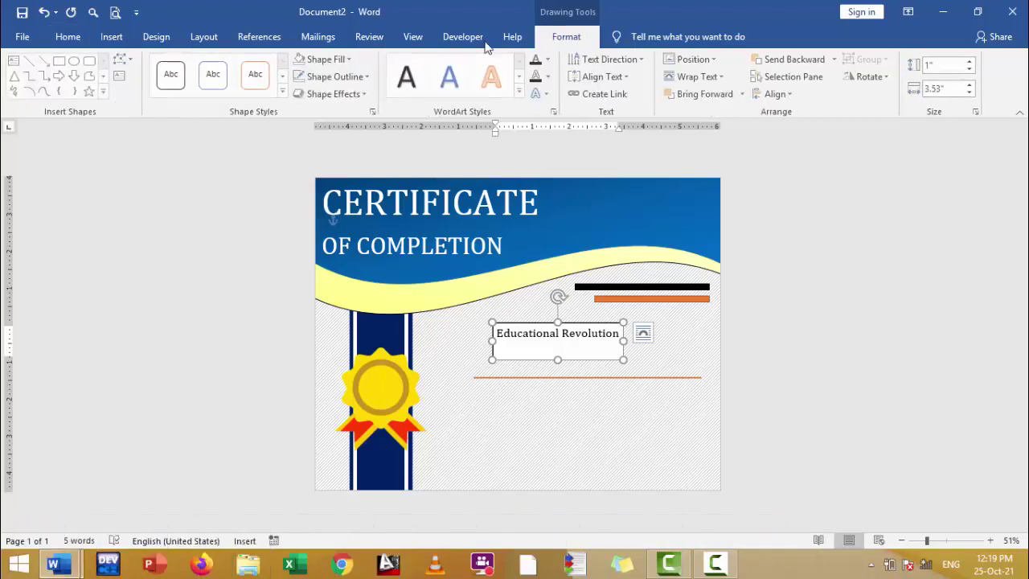
{"action": "left_click", "coordinate": [348, 59]}
{"action": "left_click", "coordinate": [329, 220]}
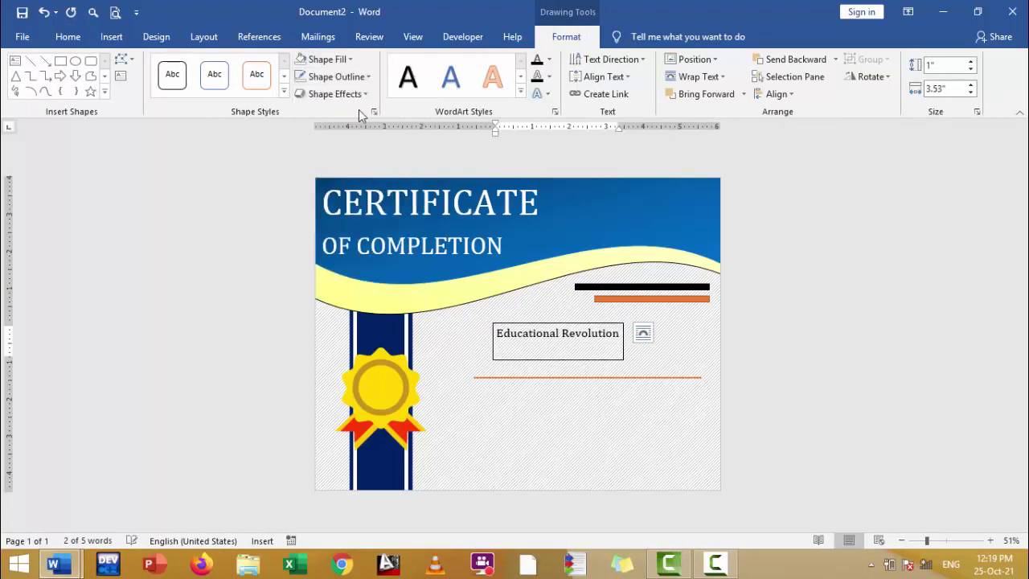
{"action": "left_click", "coordinate": [368, 77]}
{"action": "left_click", "coordinate": [339, 236]}
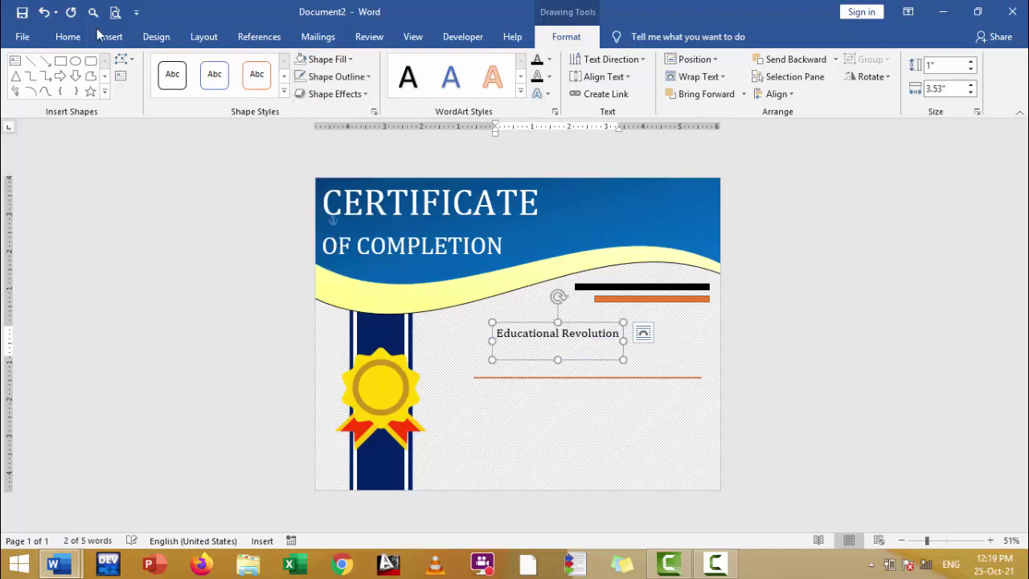
Make the name 36 pt bold under the bars, and paste a copy onto the orange line
{"action": "left_click", "coordinate": [64, 38]}
{"action": "left_click", "coordinate": [243, 66]}
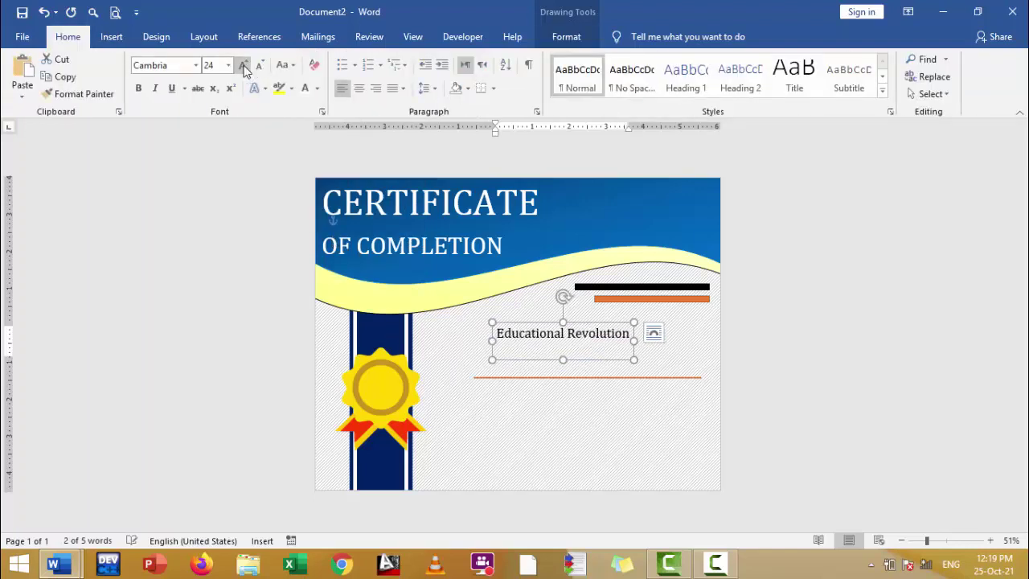
{"action": "left_click", "coordinate": [243, 66]}
{"action": "left_click", "coordinate": [243, 66]}
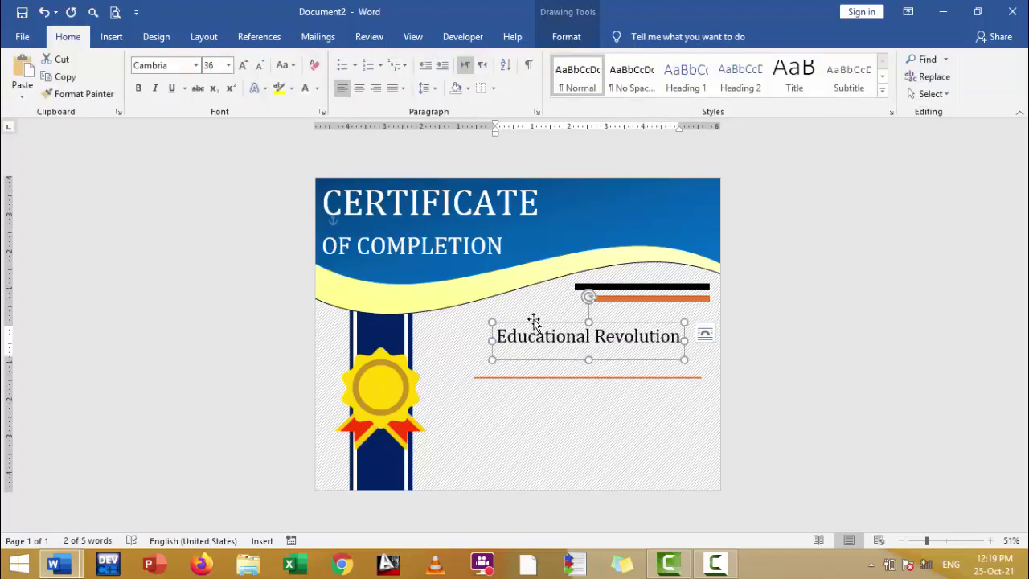
{"action": "left_click_drag", "start_coordinate": [533, 322], "coordinate": [560, 301]}
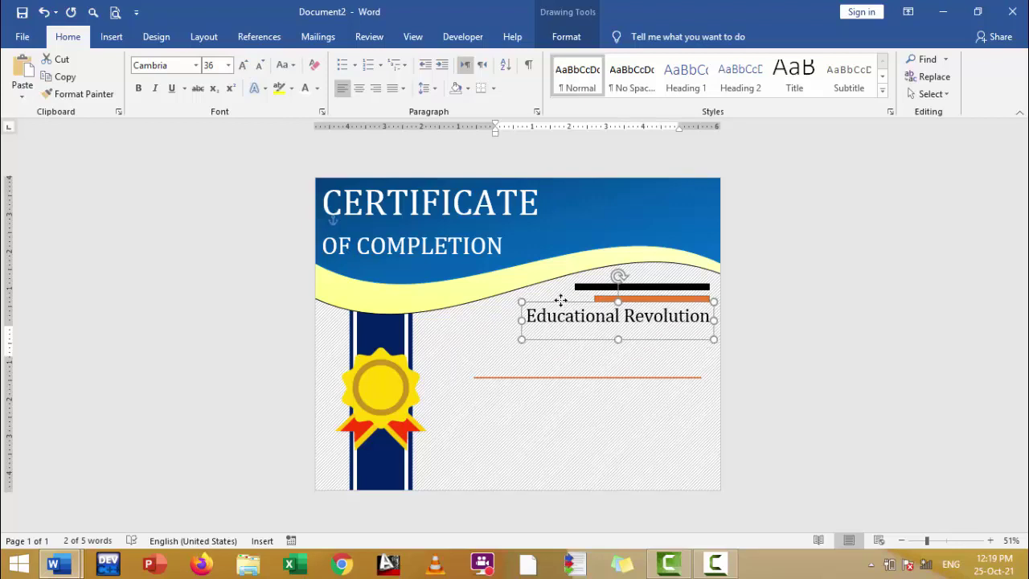
{"action": "key", "text": "ctrl+b"}
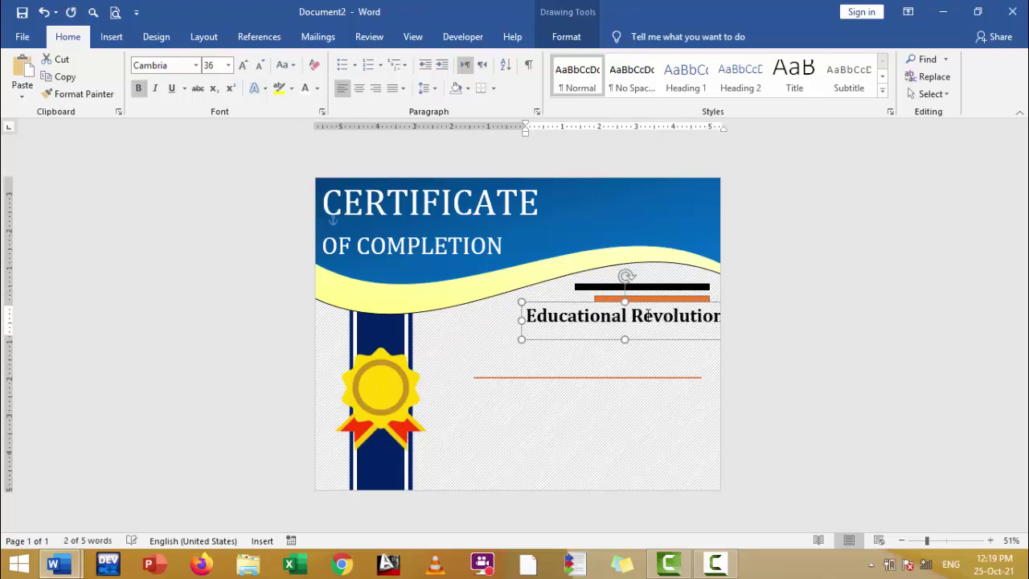
{"action": "left_click_drag", "start_coordinate": [585, 301], "coordinate": [572, 299]}
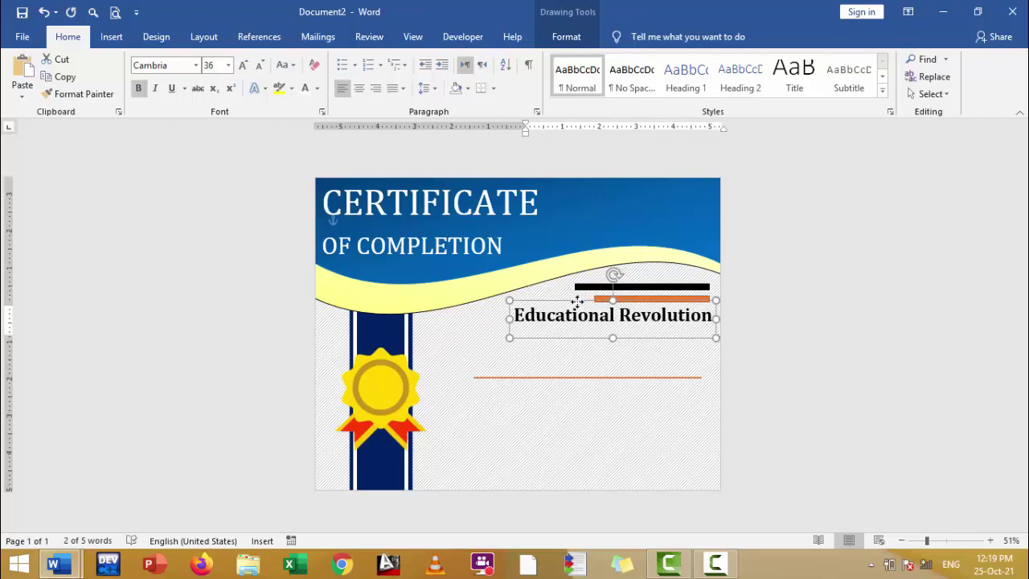
{"action": "key", "text": "ctrl+v"}
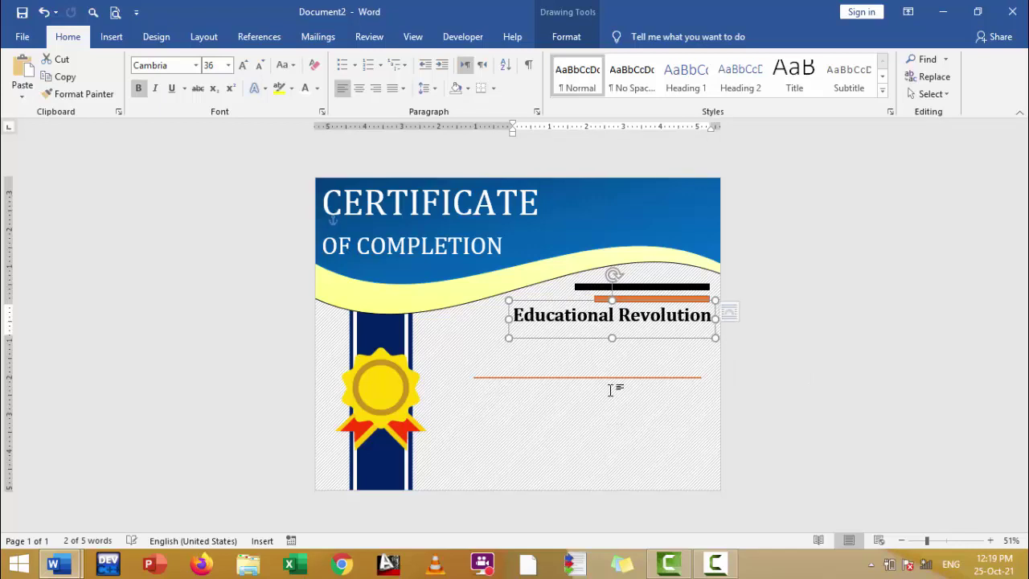
{"action": "left_click_drag", "start_coordinate": [586, 368], "coordinate": [560, 384]}
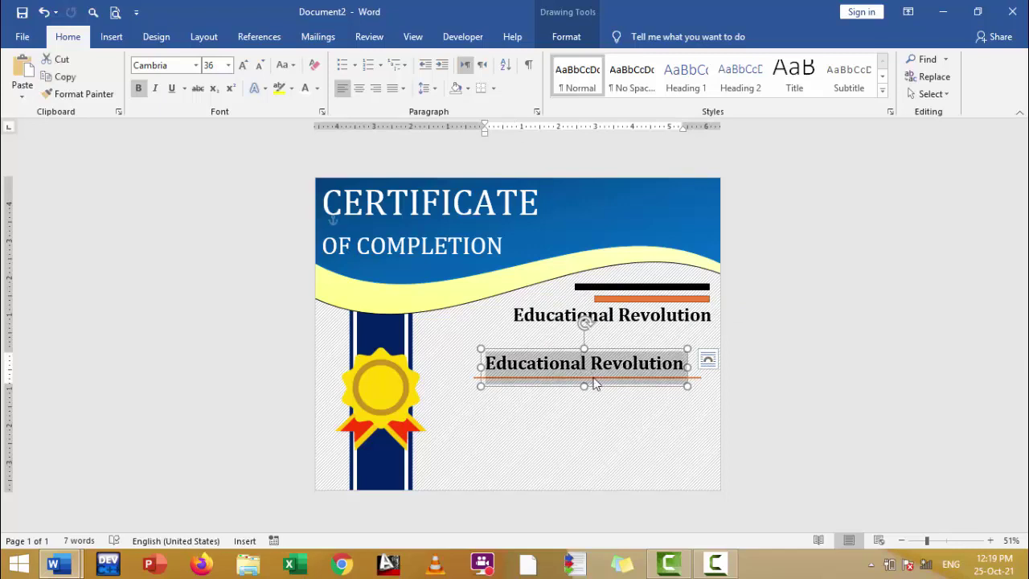
Replace the copy's text with the recipient's name in Monotype Corsiva, enlarged to size 80
{"action": "triple_click", "coordinate": [583, 368]}
{"action": "type", "text": "Zain-"}
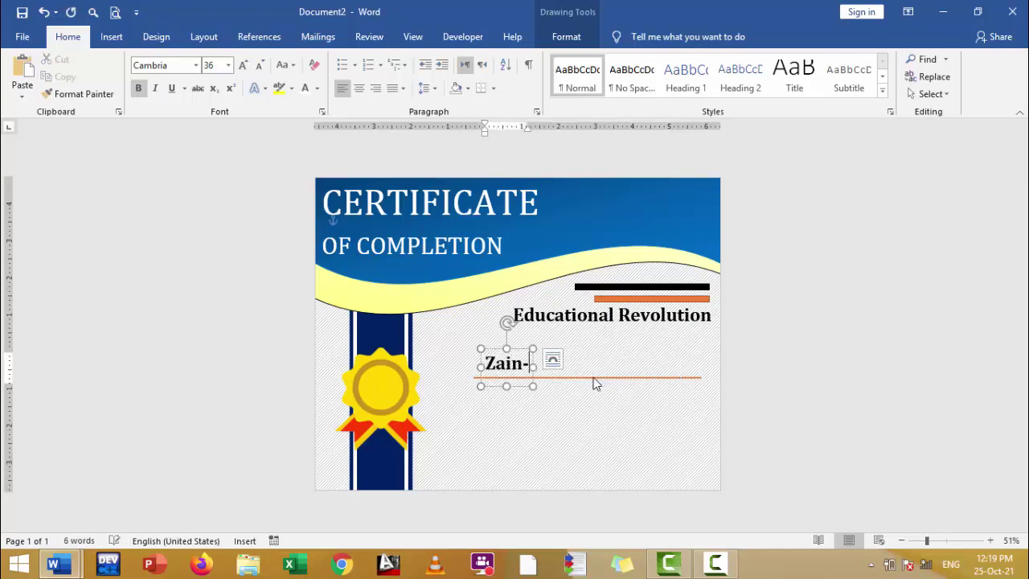
{"action": "type", "text": "ul-abid"}
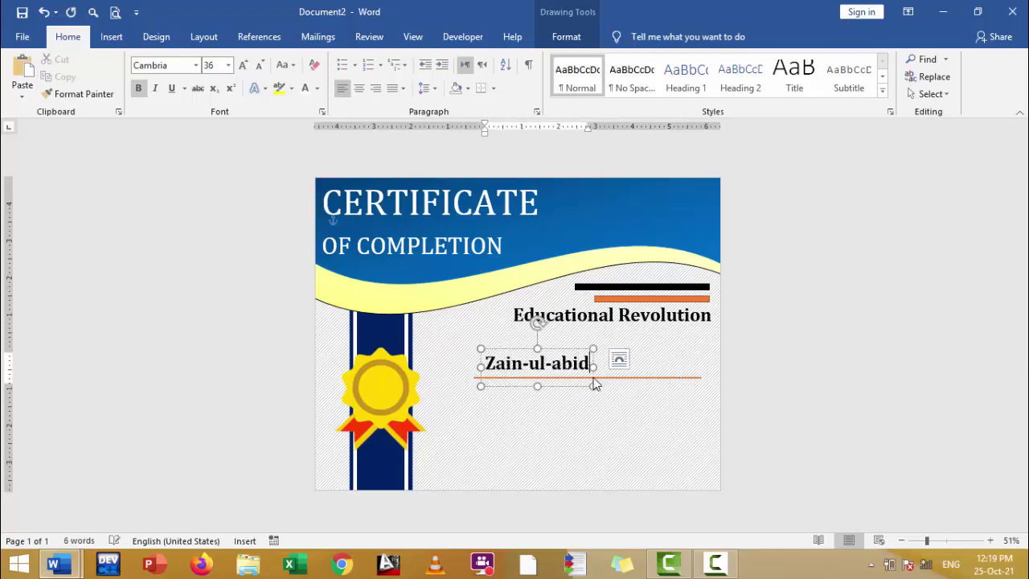
{"action": "type", "text": "in"}
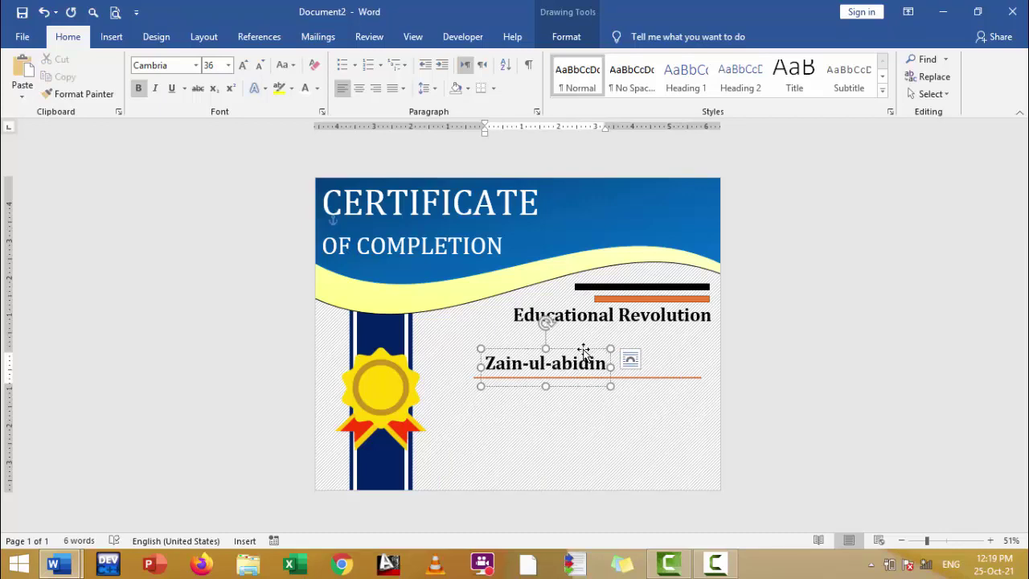
{"action": "left_click", "coordinate": [174, 68]}
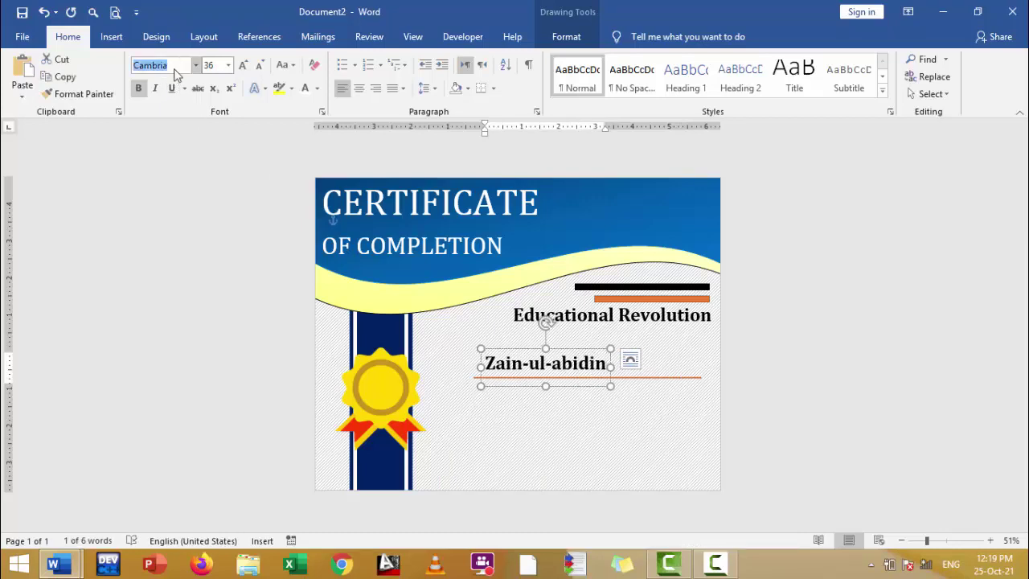
{"action": "type", "text": "Monotype Cor"}
{"action": "key", "text": "Return"}
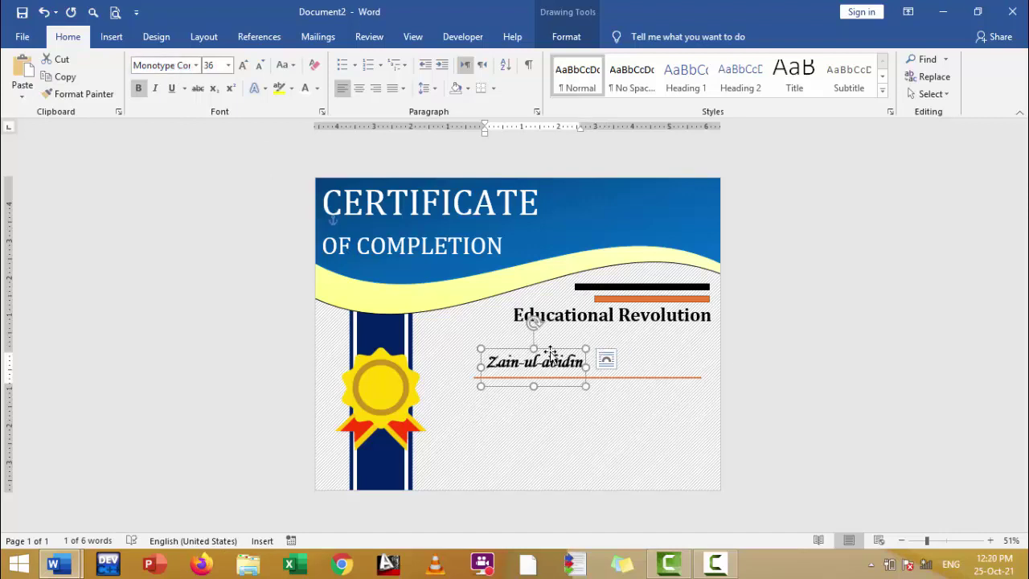
{"action": "left_click", "coordinate": [198, 65]}
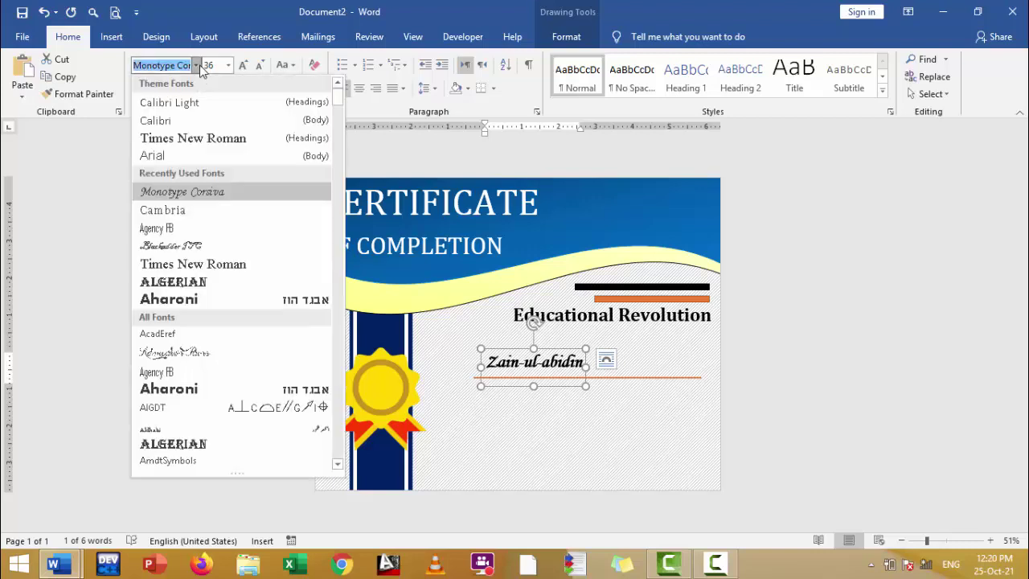
{"action": "left_click", "coordinate": [230, 200]}
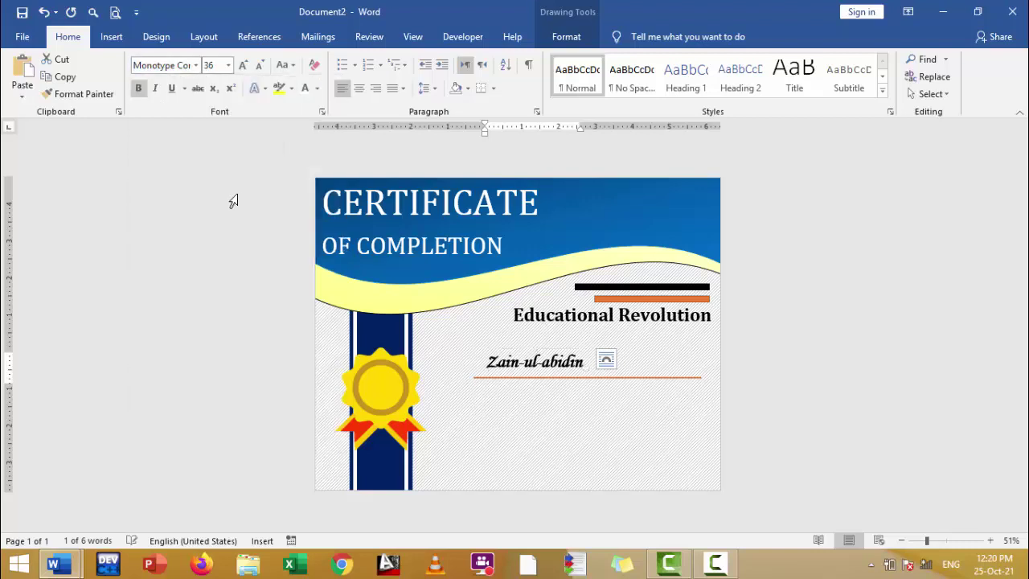
{"action": "left_click", "coordinate": [243, 66]}
{"action": "left_click", "coordinate": [243, 65]}
{"action": "left_click", "coordinate": [243, 66]}
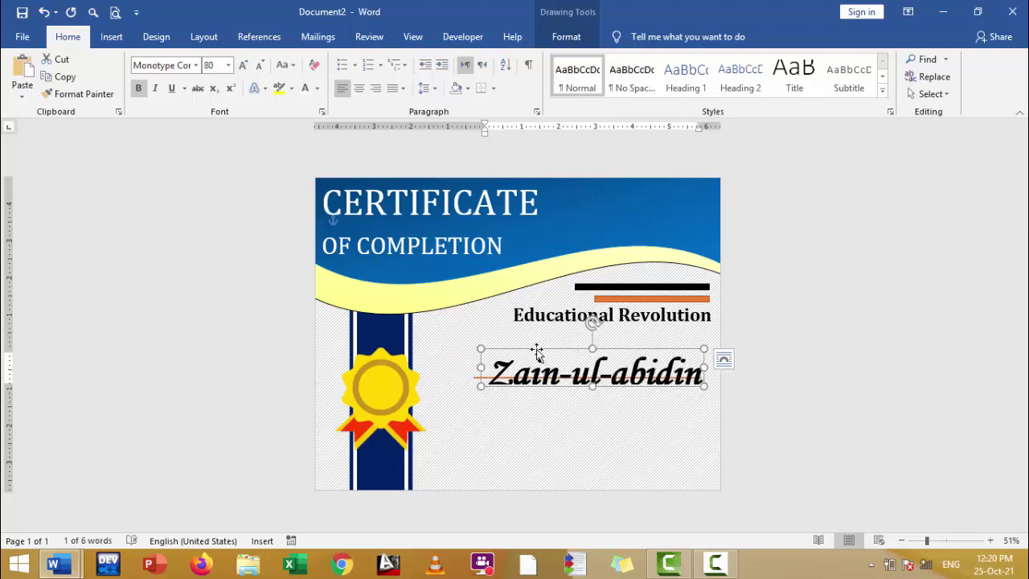
Make the name box taller and position it to sit on the orange line
{"action": "left_click_drag", "start_coordinate": [522, 343], "coordinate": [520, 327]}
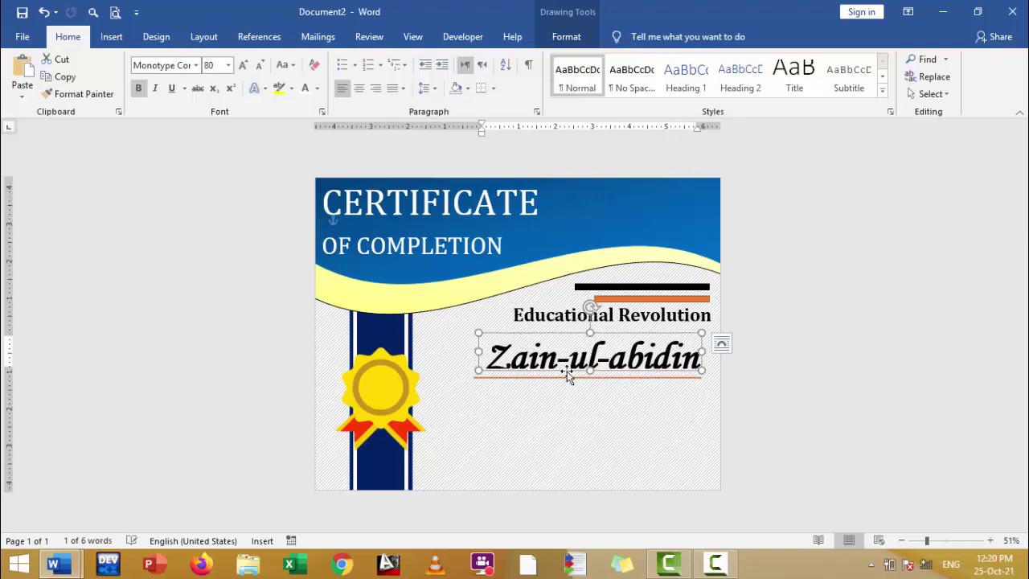
{"action": "left_click_drag", "start_coordinate": [589, 370], "coordinate": [589, 390]}
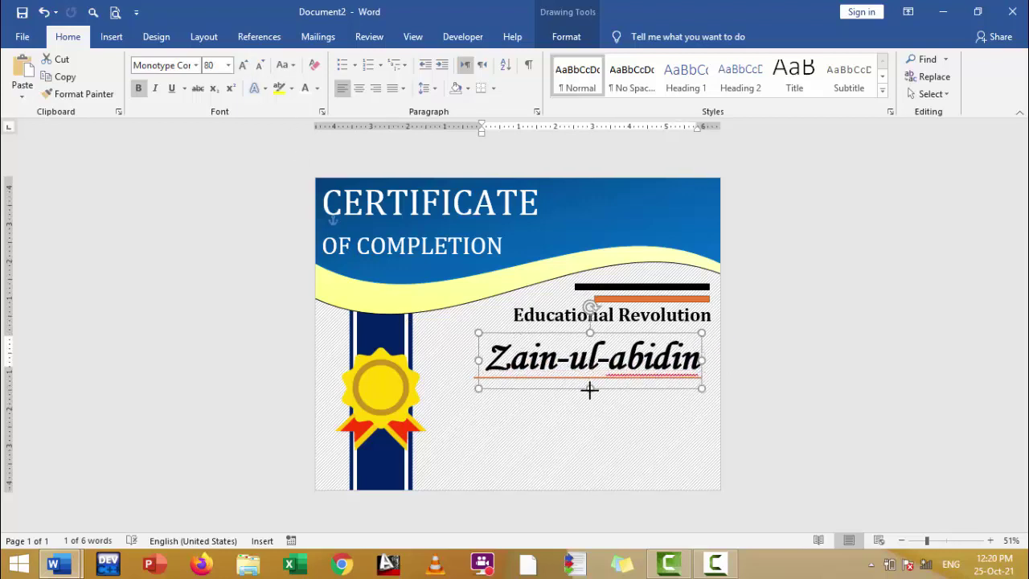
{"action": "left_click", "coordinate": [821, 417]}
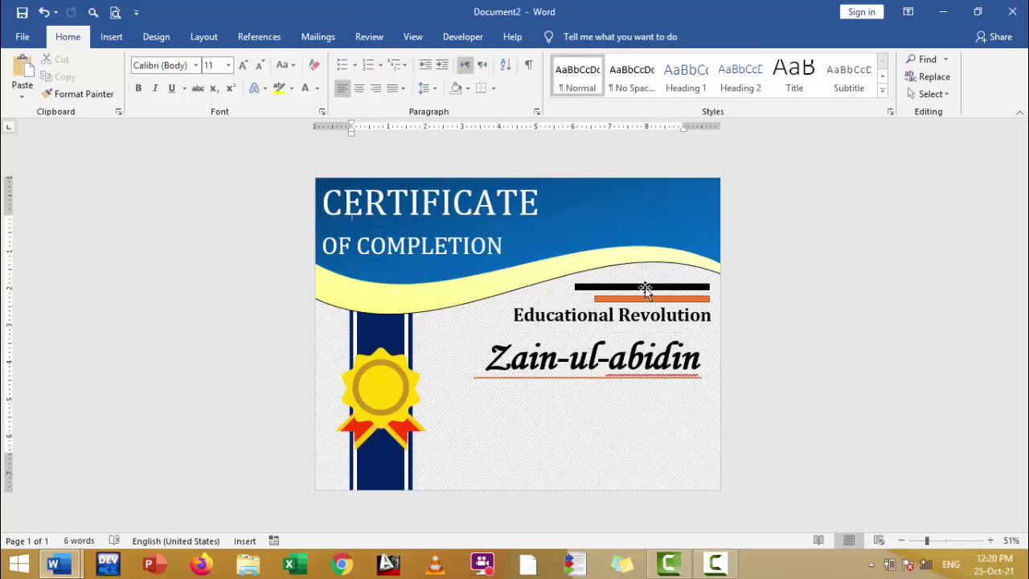
{"action": "left_click", "coordinate": [645, 377]}
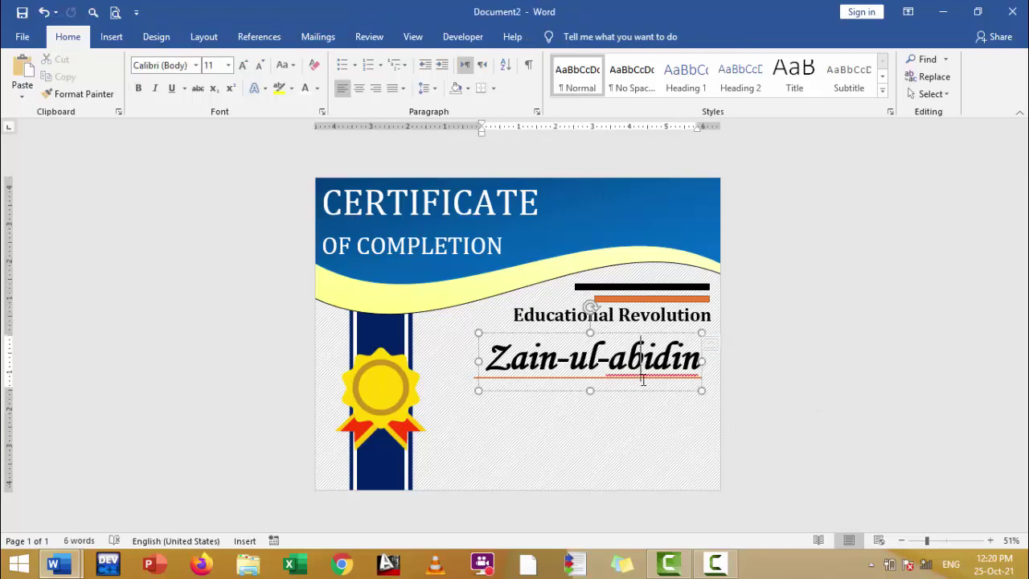
{"action": "left_click", "coordinate": [476, 377]}
{"action": "left_click", "coordinate": [509, 358]}
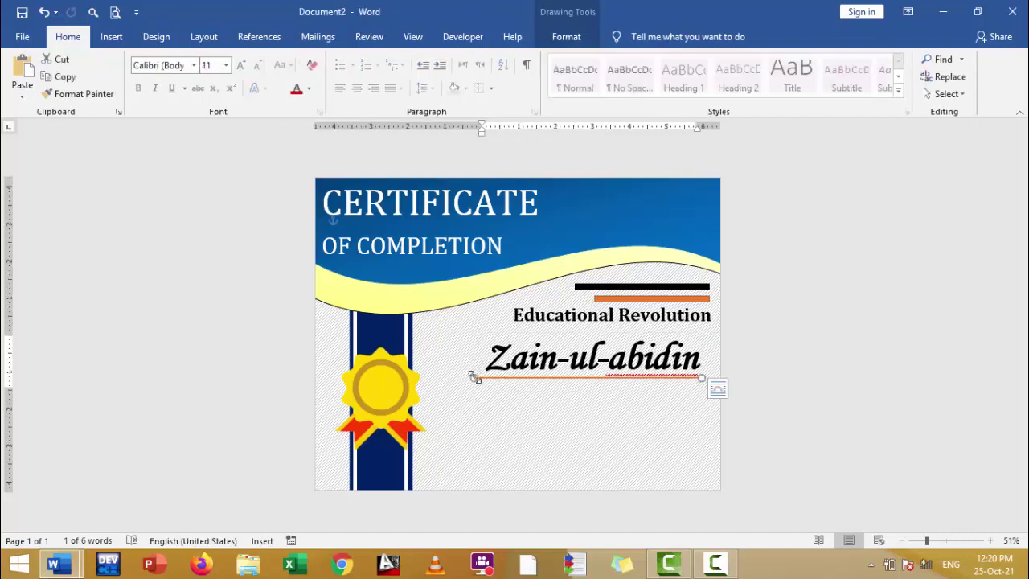
{"action": "left_click_drag", "start_coordinate": [477, 383], "coordinate": [618, 405]}
Switch to the certificate design document and select its THIS IS TO CERTIFY THAT box
{"action": "left_click", "coordinate": [774, 390]}
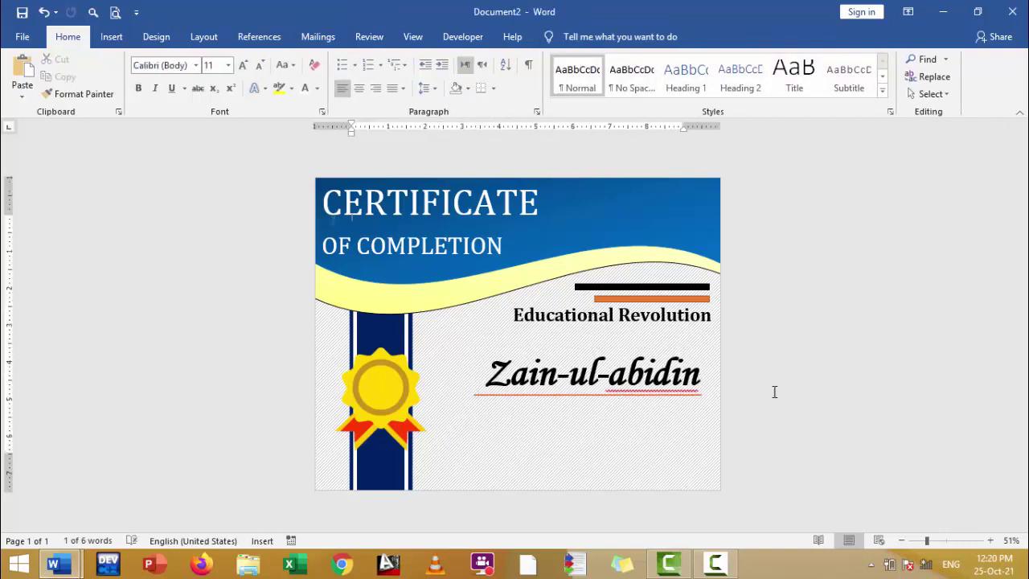
{"action": "mouse_move", "coordinate": [53, 564]}
{"action": "left_click", "coordinate": [129, 476]}
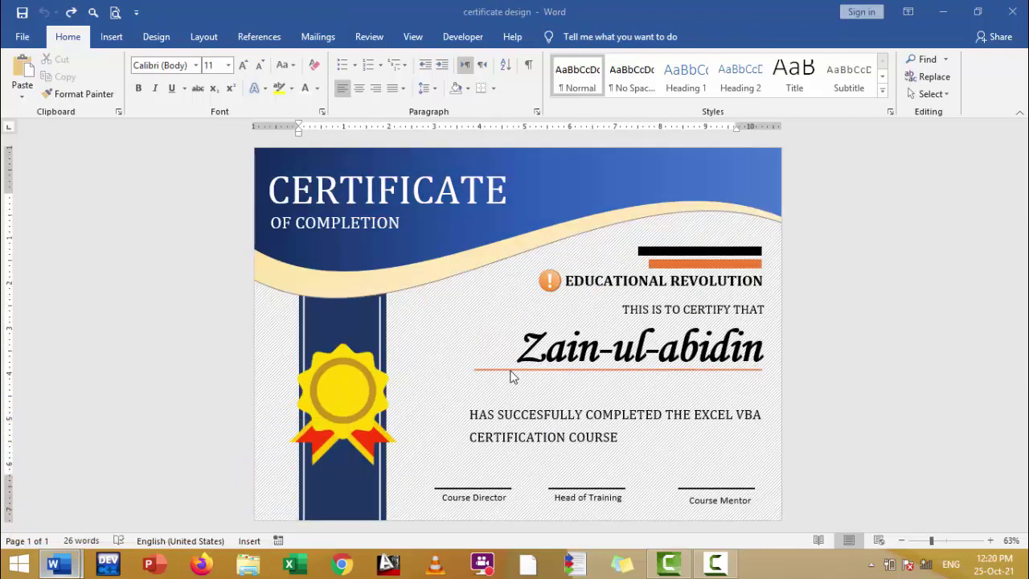
{"action": "left_click", "coordinate": [678, 310]}
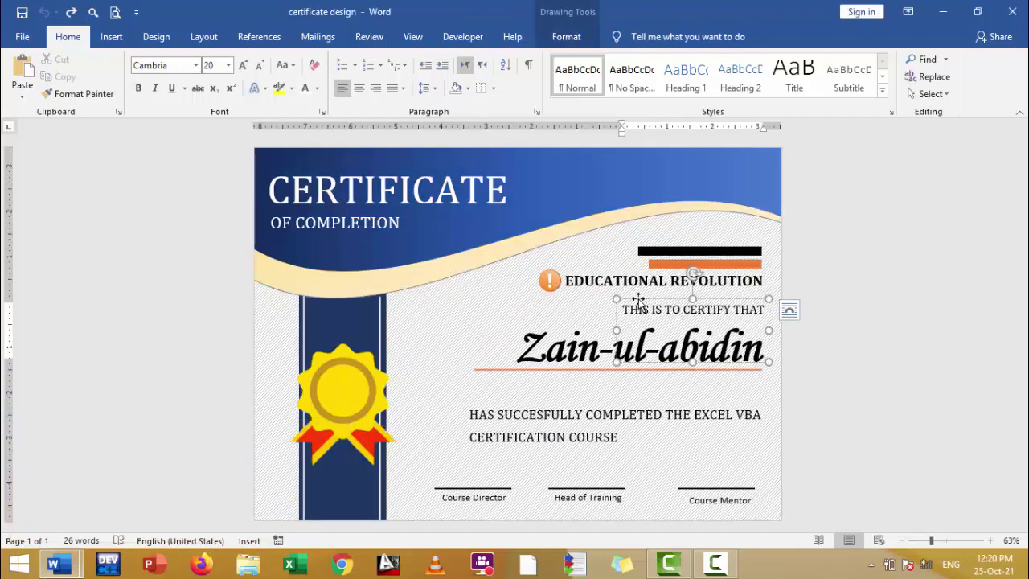
{"action": "left_click", "coordinate": [637, 300]}
Paste THIS IS TO CERTIFY THAT into Document2 above the recipient's name, plus a second copy
{"action": "mouse_move", "coordinate": [57, 562]}
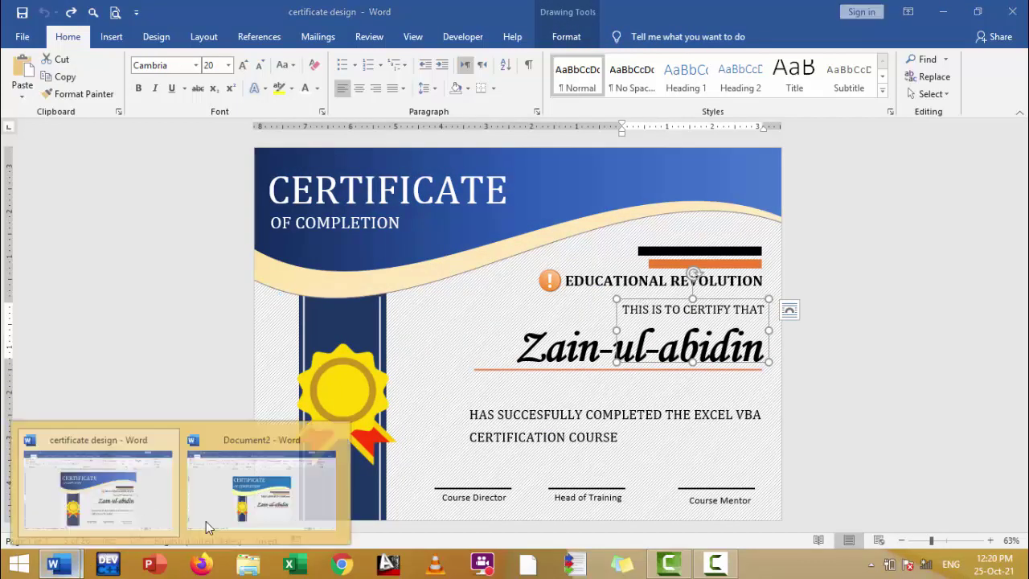
{"action": "left_click", "coordinate": [217, 482]}
{"action": "key", "text": "ctrl+v"}
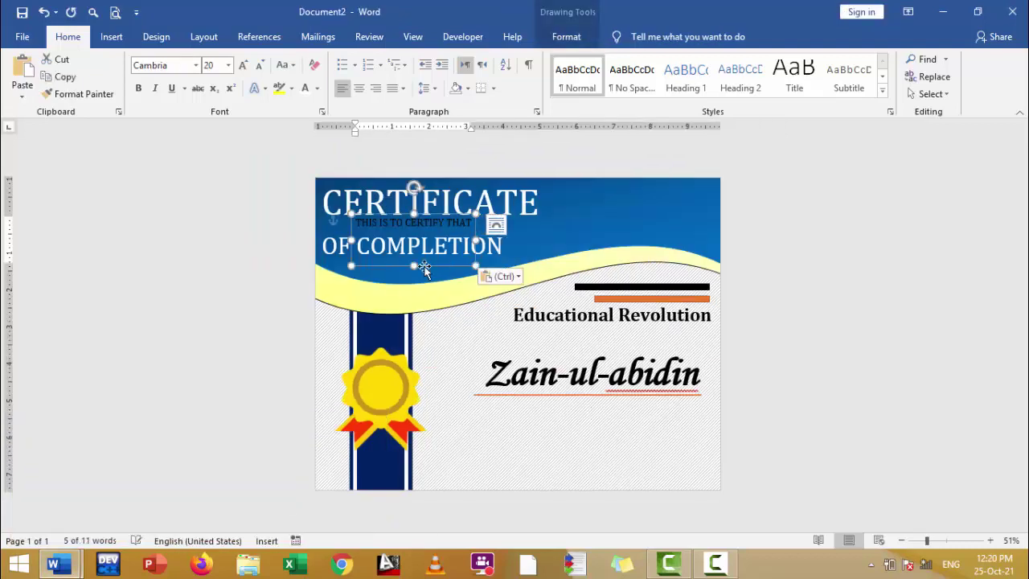
{"action": "mouse_move", "coordinate": [419, 272]}
{"action": "left_mouse_down"}
{"action": "mouse_move", "coordinate": [653, 384]}
{"action": "mouse_move", "coordinate": [488, 516]}
{"action": "left_mouse_up"}
{"action": "key", "text": "ctrl+v"}
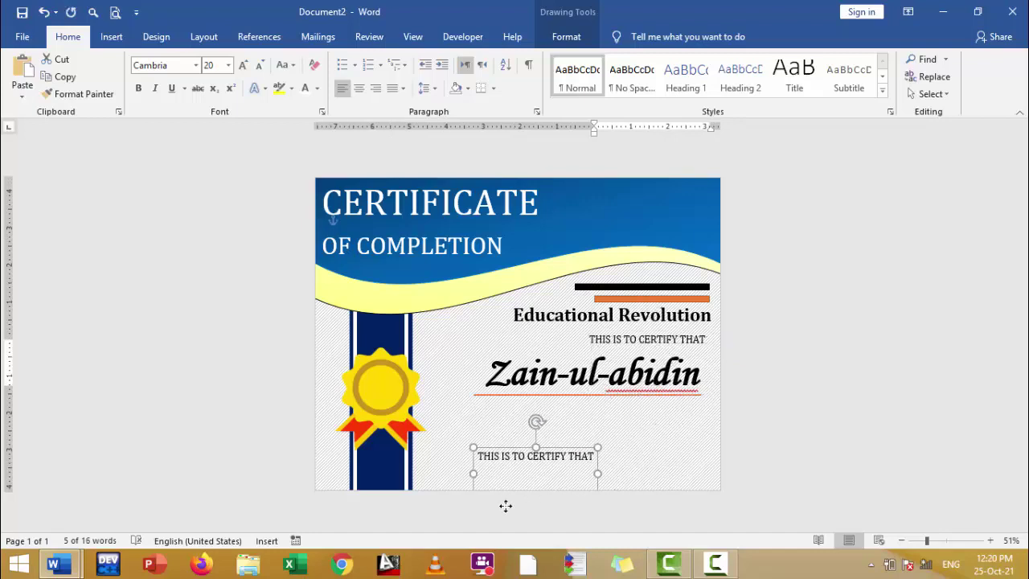
Move the copy to the bottom left and type Course Director, Head of Training and Course Mentor
{"action": "left_click_drag", "start_coordinate": [527, 466], "coordinate": [508, 474]}
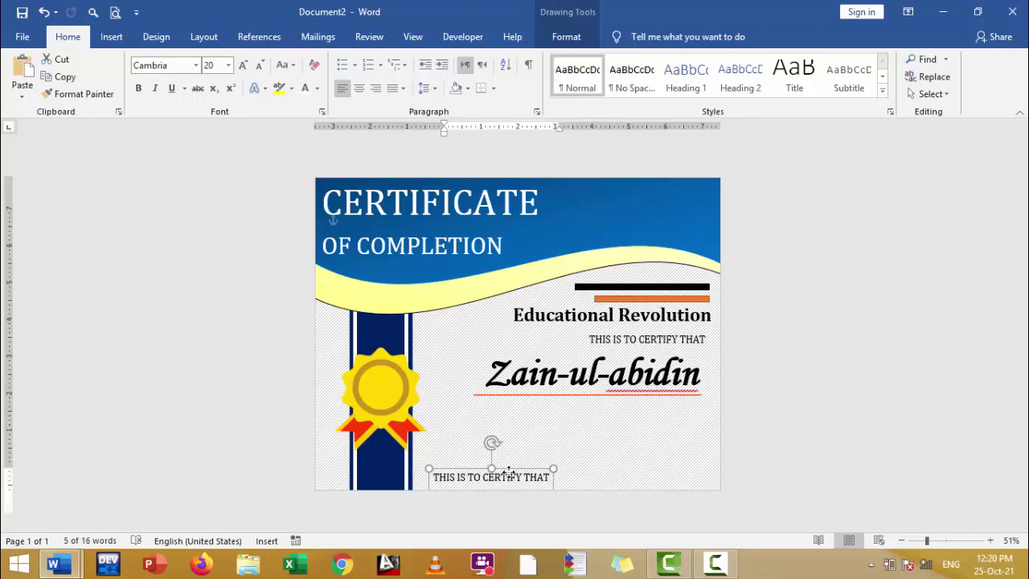
{"action": "triple_click", "coordinate": [509, 480]}
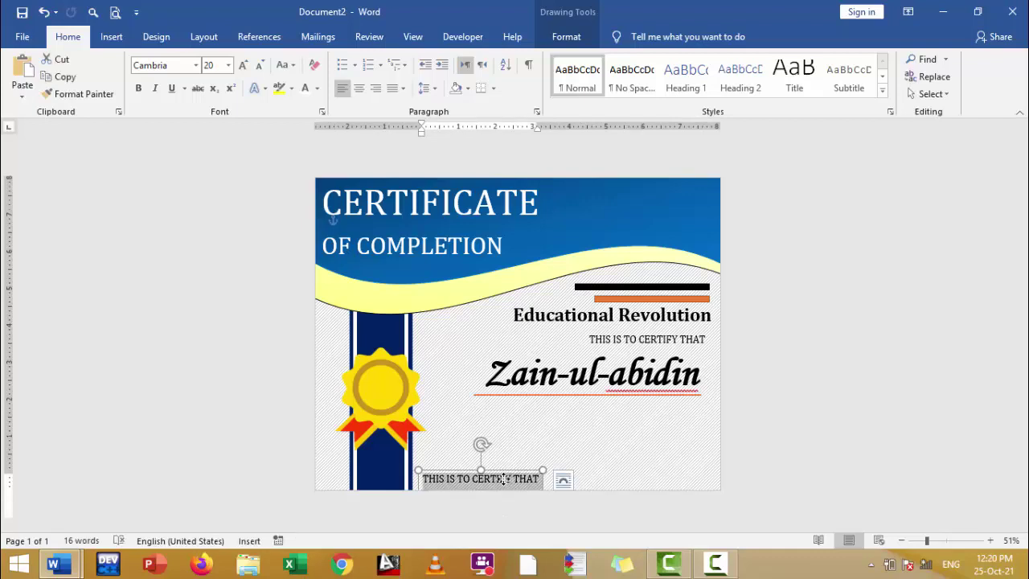
{"action": "type", "text": "C"}
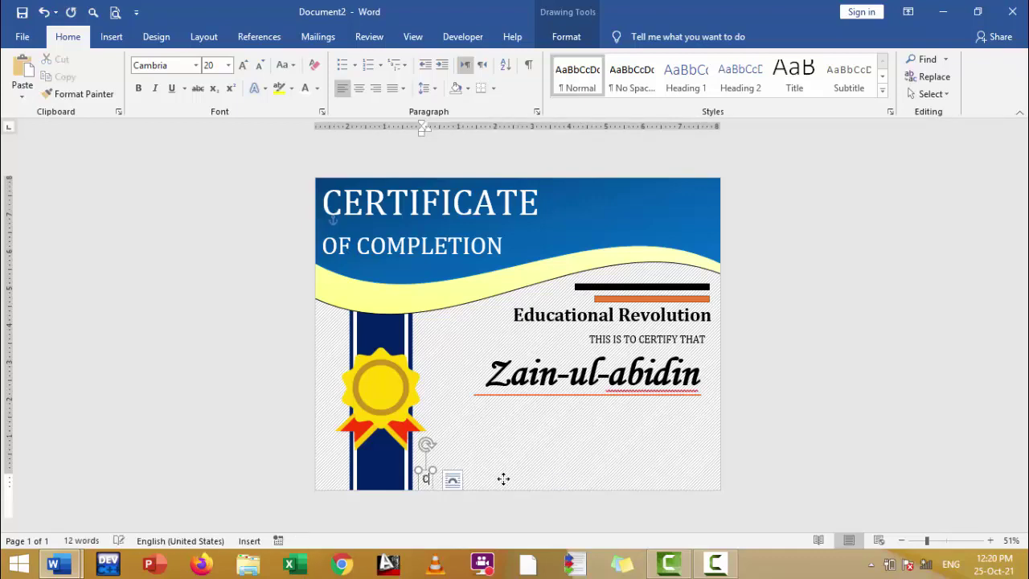
{"action": "type", "text": "ourse Di"}
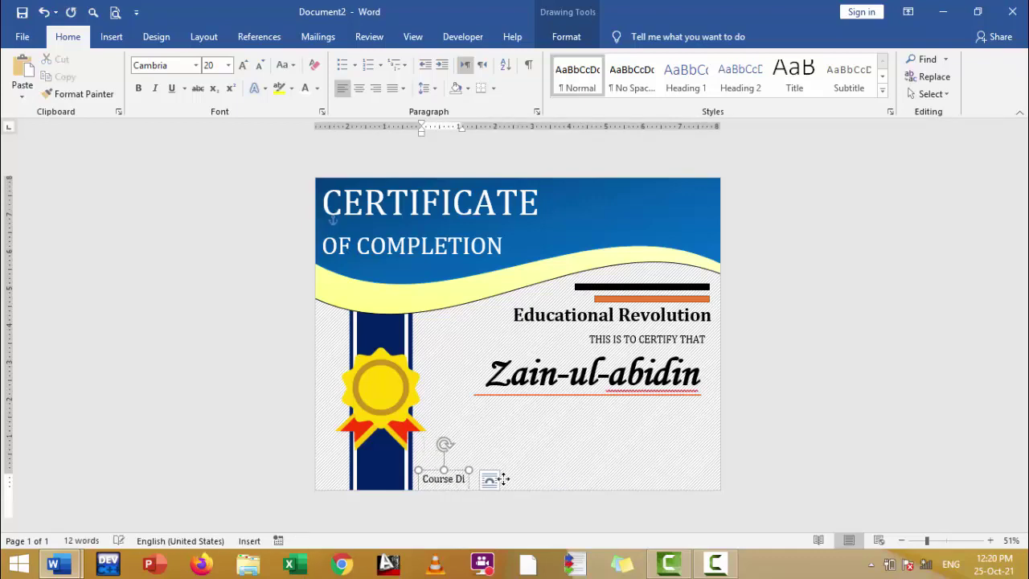
{"action": "type", "text": "rector"}
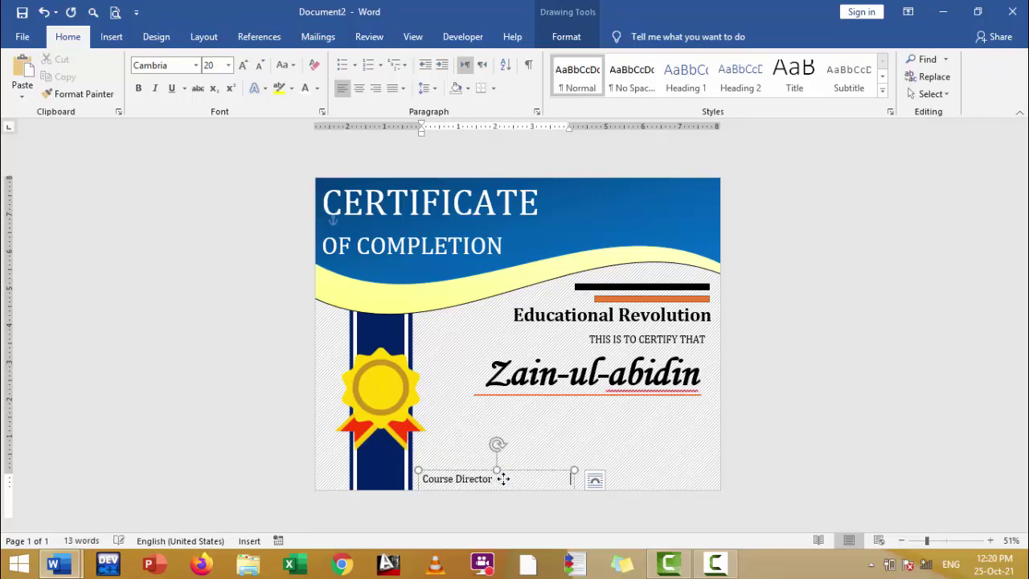
{"action": "key", "text": "BackSpace"}
{"action": "key", "text": "BackSpace"}
{"action": "key", "text": "BackSpace"}
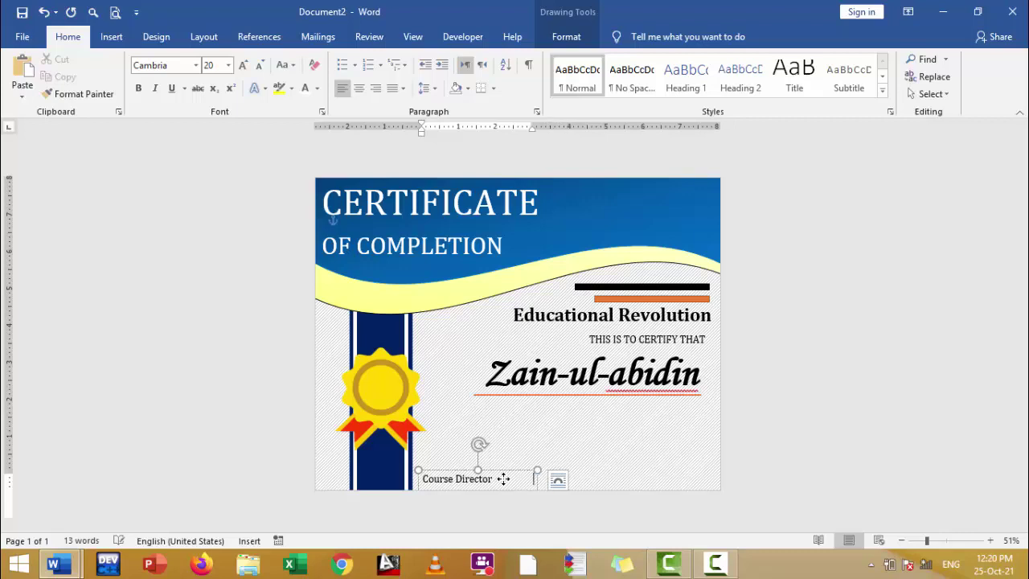
{"action": "type", "text": "He"}
{"action": "key", "text": "BackSpace"}
{"action": "key", "text": "BackSpace"}
{"action": "key", "text": "BackSpace"}
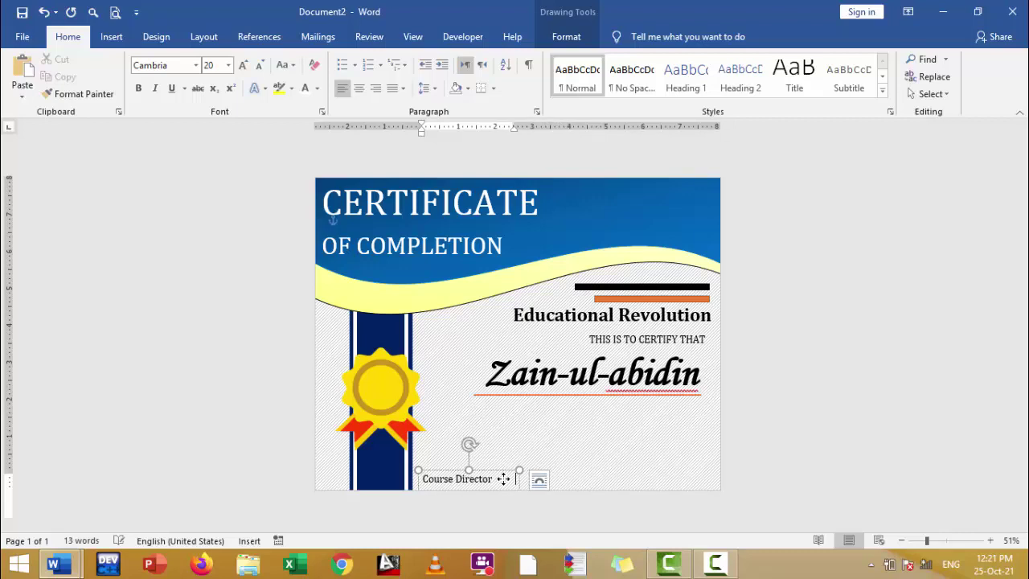
{"action": "type", "text": "H"}
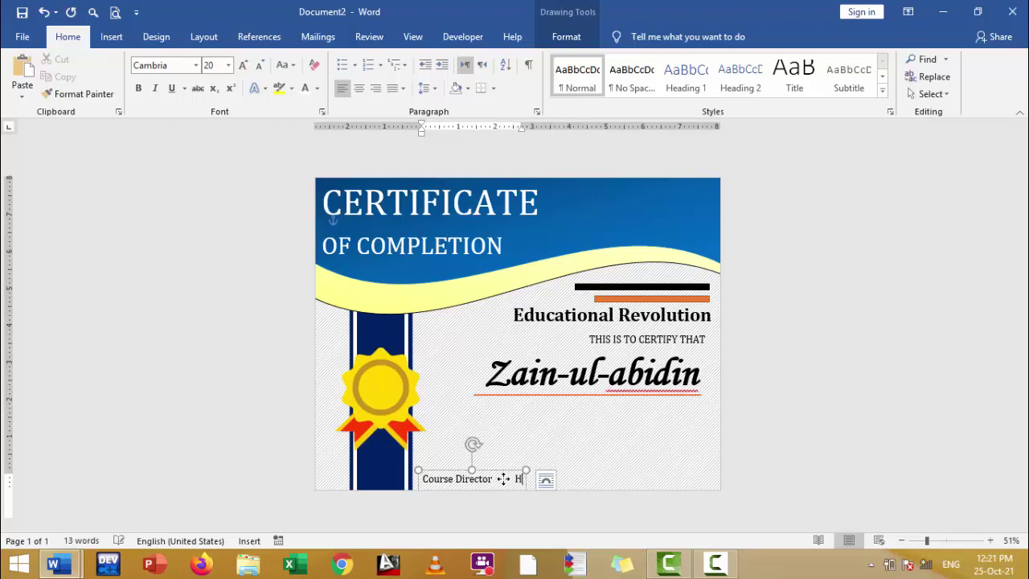
{"action": "type", "text": "ead of Tr"}
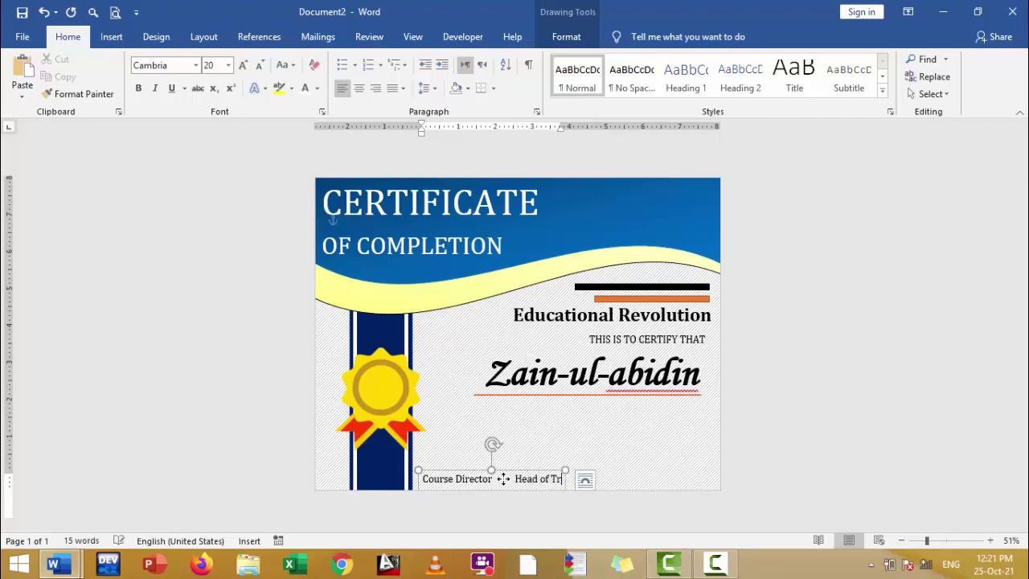
{"action": "type", "text": "aining"}
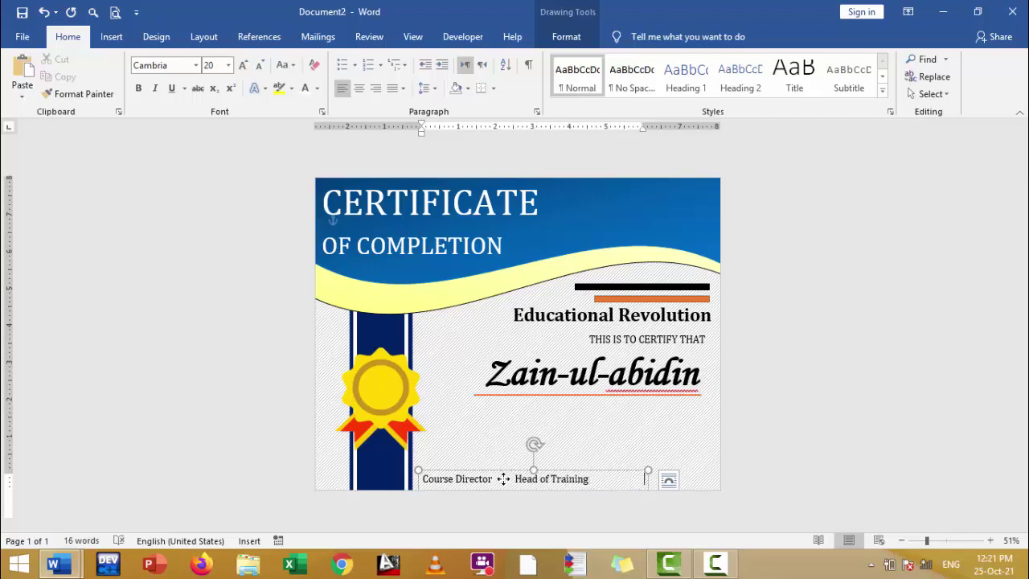
{"action": "type", "text": "                    Courser"}
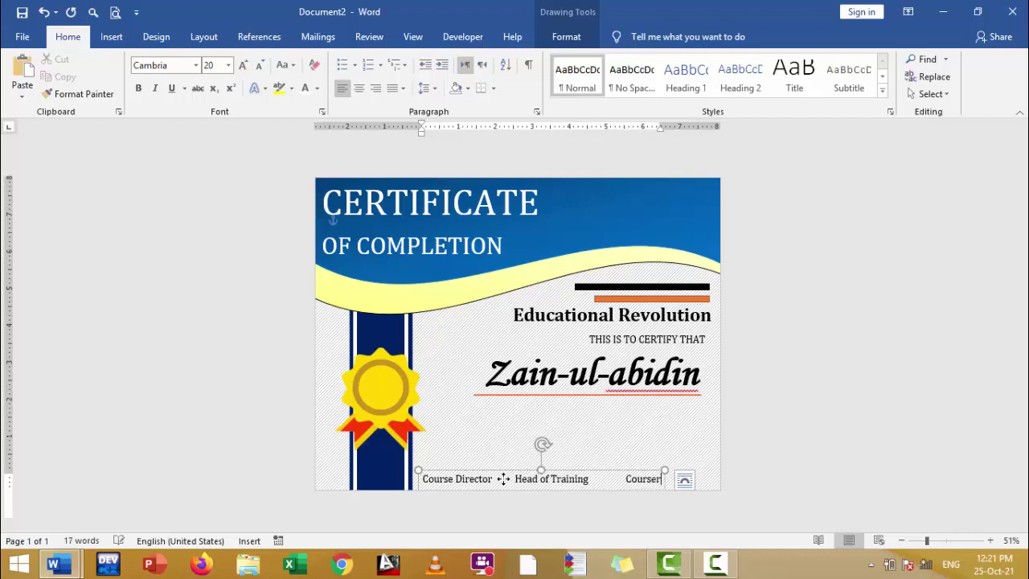
{"action": "key", "text": "BackSpace"}
{"action": "type", "text": "Mentor"}
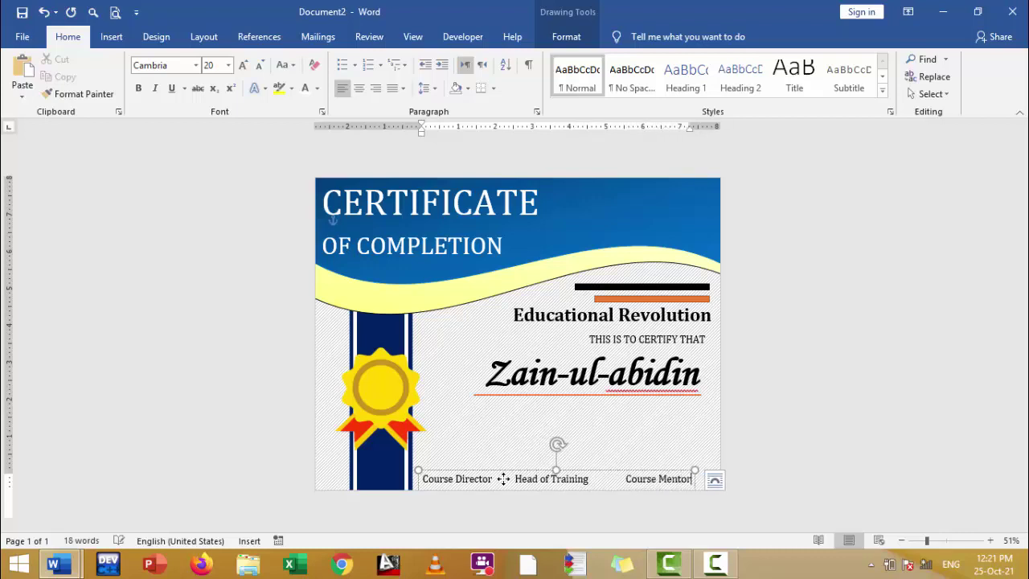
Nudge the signature labels box slightly to the right
{"action": "left_click", "coordinate": [612, 473]}
{"action": "key", "text": "Right"}
{"action": "key", "text": "Right"}
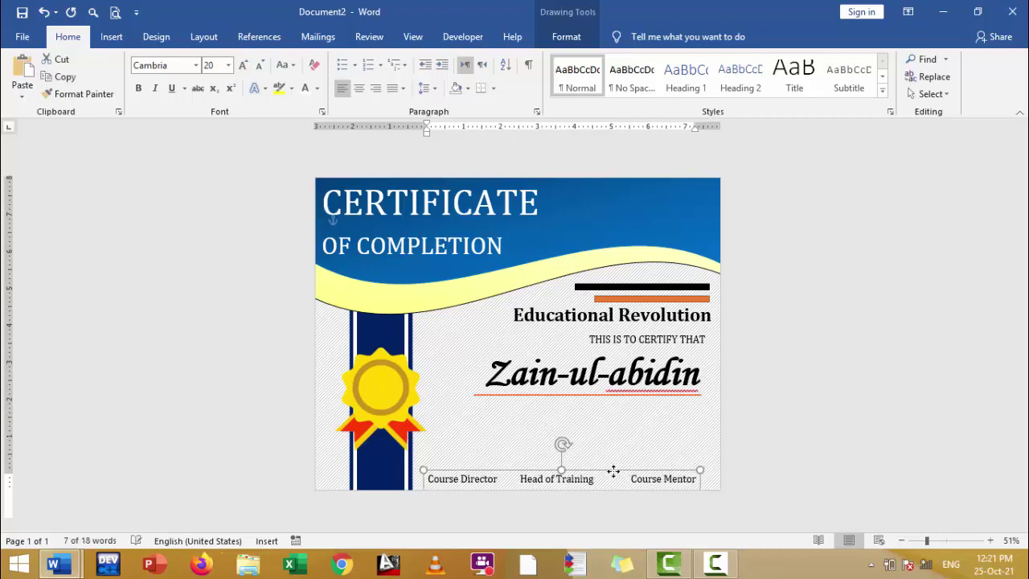
{"action": "key", "text": "Right"}
{"action": "key", "text": "Right"}
{"action": "key", "text": "Right"}
Draw a short signature line just above Course Director
{"action": "left_click", "coordinate": [808, 432]}
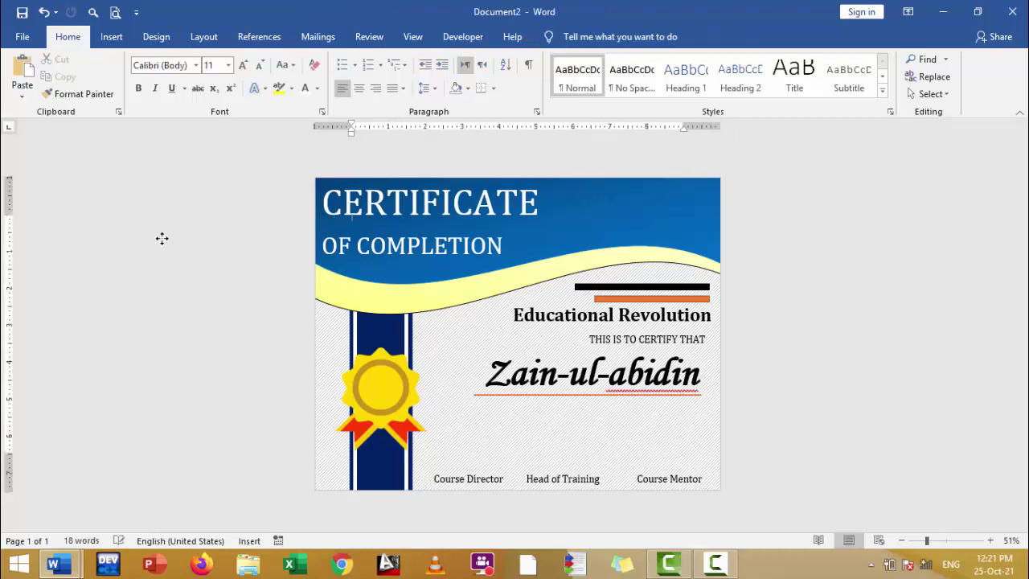
{"action": "left_click", "coordinate": [111, 36]}
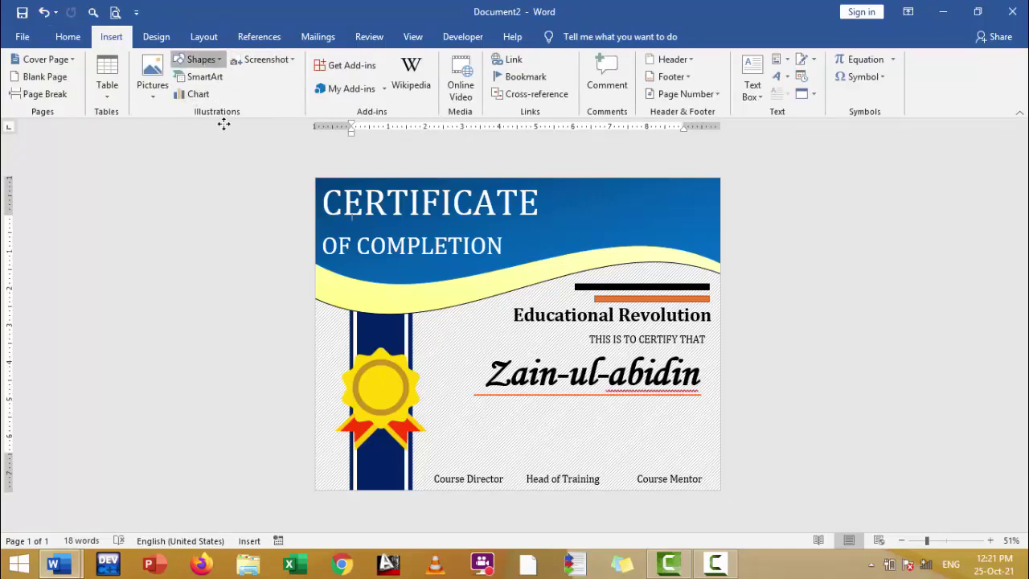
{"action": "left_click", "coordinate": [197, 58]}
{"action": "left_click", "coordinate": [195, 94]}
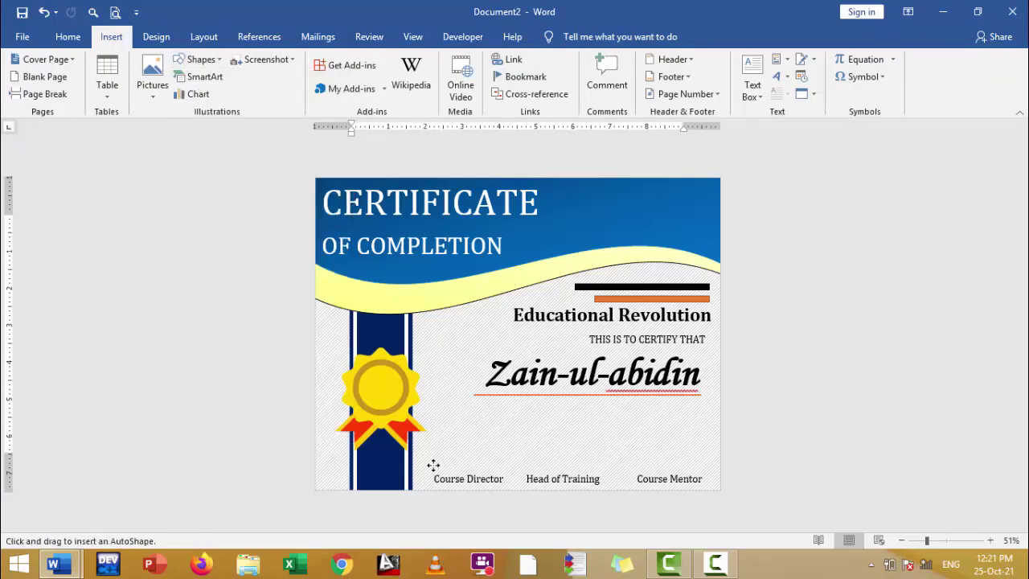
{"action": "left_click_drag", "start_coordinate": [437, 465], "coordinate": [510, 464]}
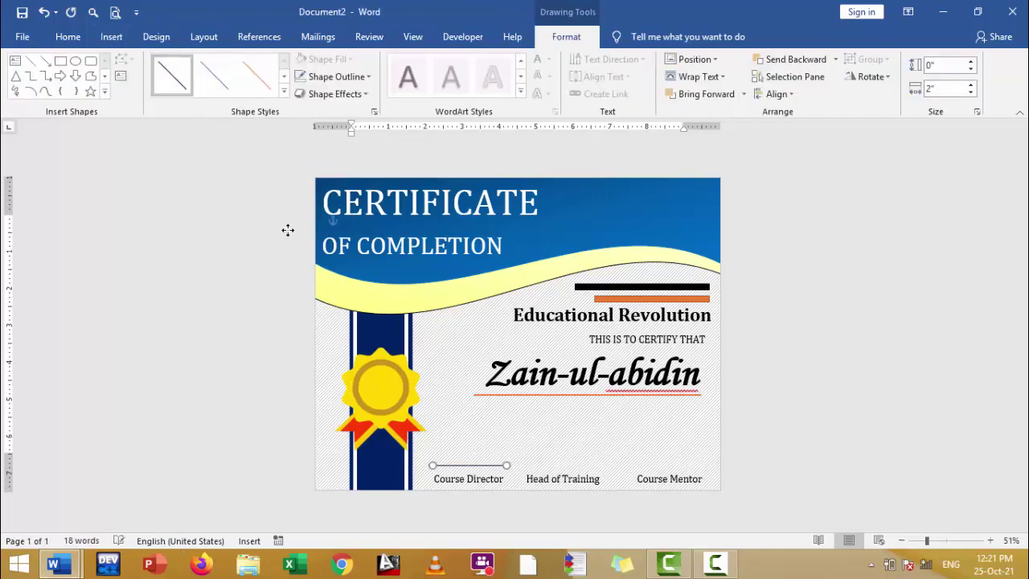
{"action": "key", "text": "Down"}
{"action": "key", "text": "Down"}
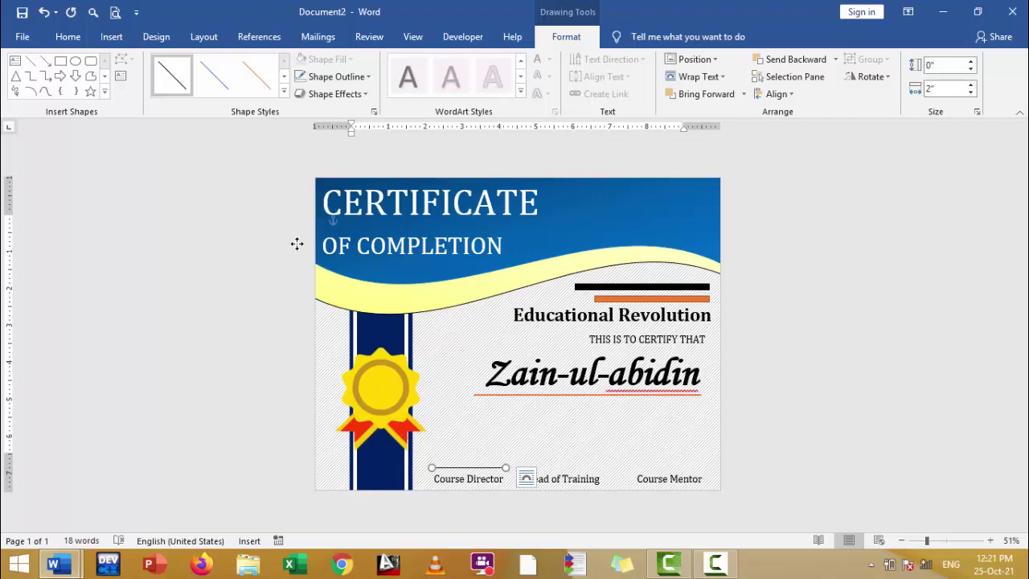
{"action": "key", "text": "Down"}
Paste copies of the signature line above Head of Training and Course Mentor
{"action": "key", "text": "Right"}
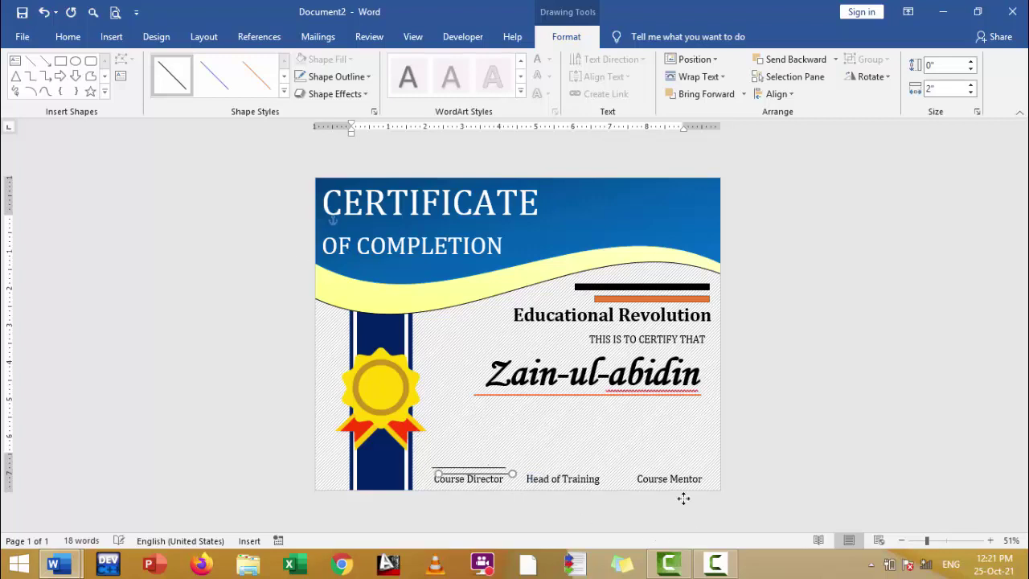
{"action": "key", "text": "Right"}
{"action": "key", "text": "Right"}
{"action": "key", "text": "Right"}
{"action": "key", "text": "Right"}
{"action": "key", "text": "Right"}
{"action": "key", "text": "Right"}
{"action": "key", "text": "Right"}
{"action": "key", "text": "Right"}
{"action": "key", "text": "Right"}
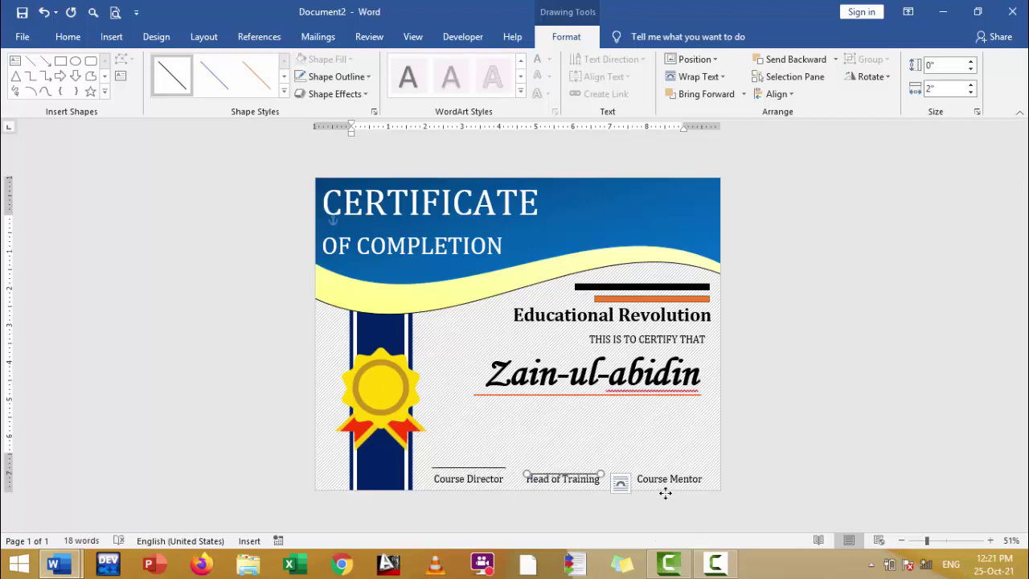
{"action": "key", "text": "Up"}
{"action": "key", "text": "Up"}
{"action": "key", "text": "Up"}
{"action": "key", "text": "Up"}
{"action": "key", "text": "Up"}
{"action": "key", "text": "Up"}
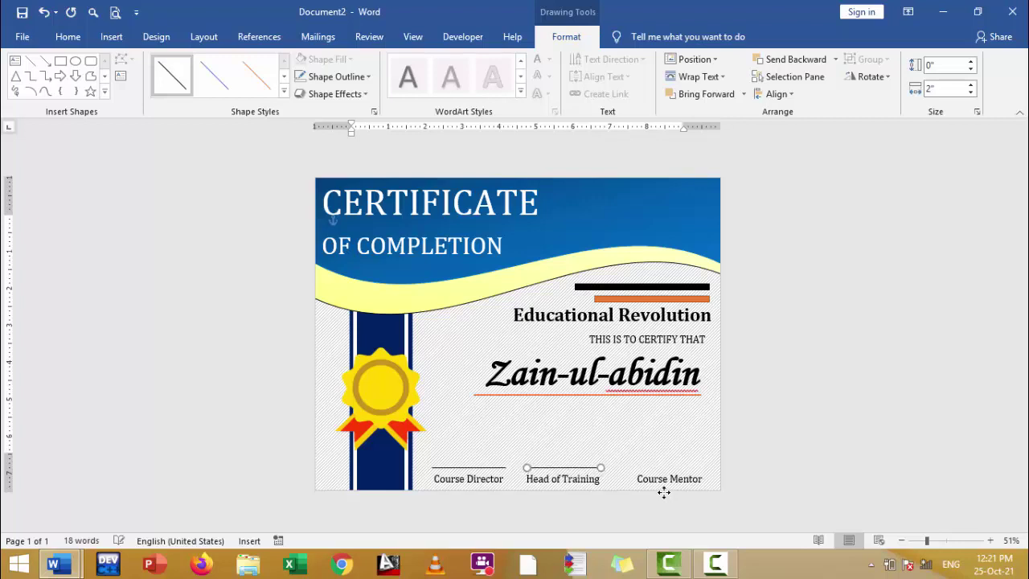
{"action": "key", "text": "Right"}
{"action": "key", "text": "Right"}
{"action": "key", "text": "Right"}
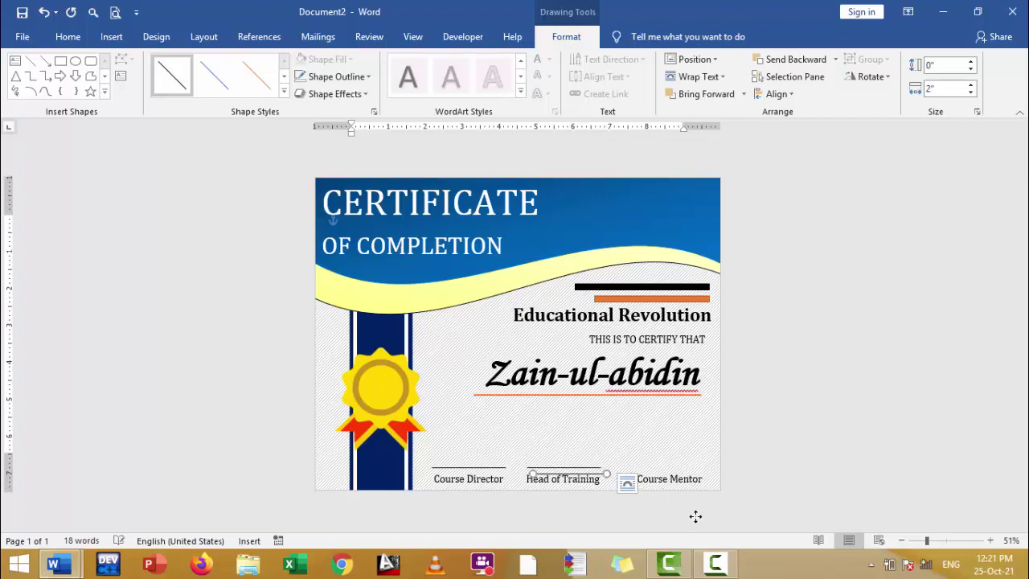
{"action": "key", "text": "Down"}
{"action": "key", "text": "Down"}
{"action": "key", "text": "Right"}
{"action": "key", "text": "Right"}
{"action": "key", "text": "Right"}
{"action": "key", "text": "Right"}
{"action": "key", "text": "Right"}
{"action": "key", "text": "Right"}
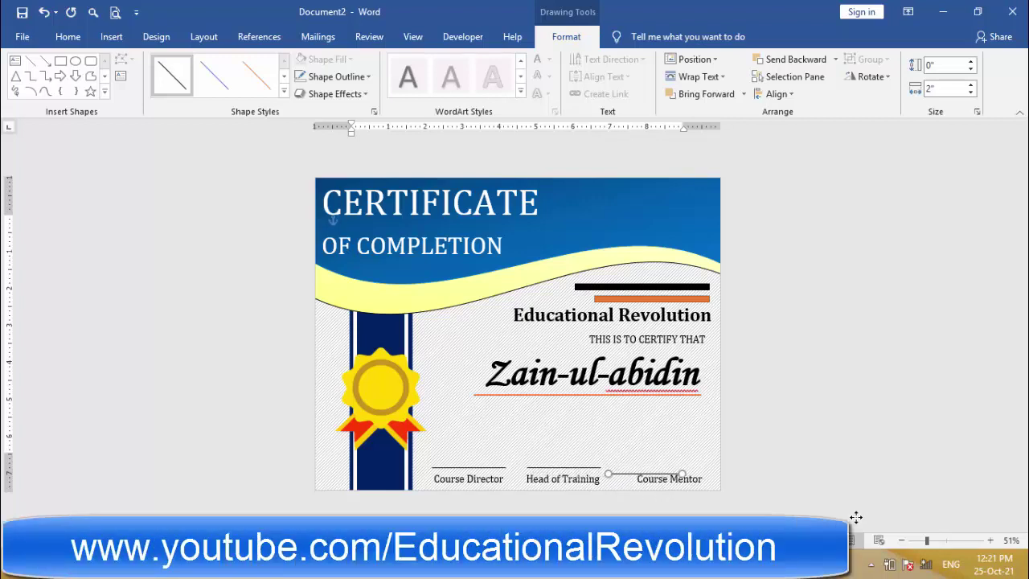
{"action": "key", "text": "Right"}
{"action": "key", "text": "Right"}
{"action": "key", "text": "Right"}
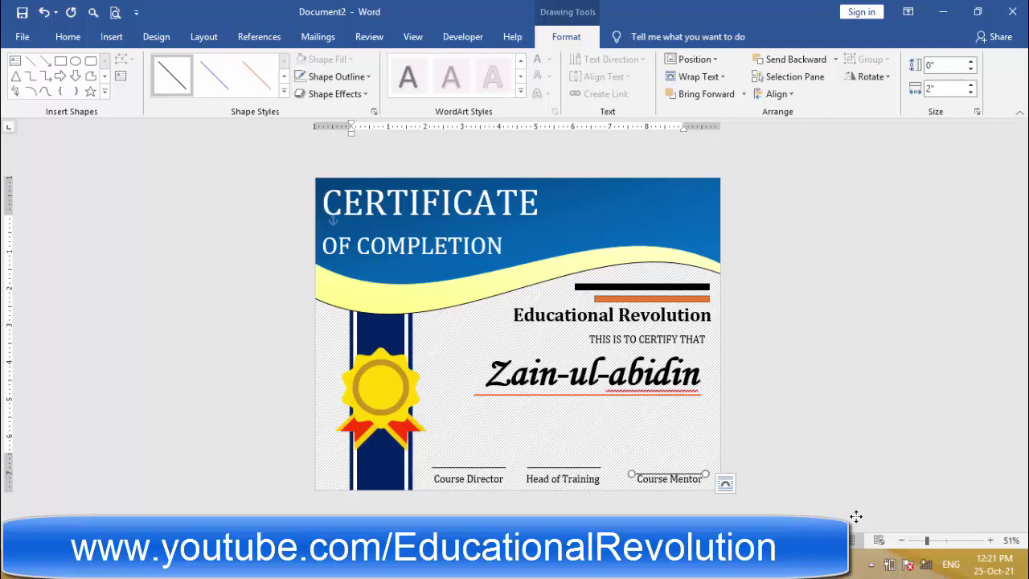
{"action": "key", "text": "Up"}
{"action": "key", "text": "Up"}
{"action": "key", "text": "Up"}
{"action": "key", "text": "Up"}
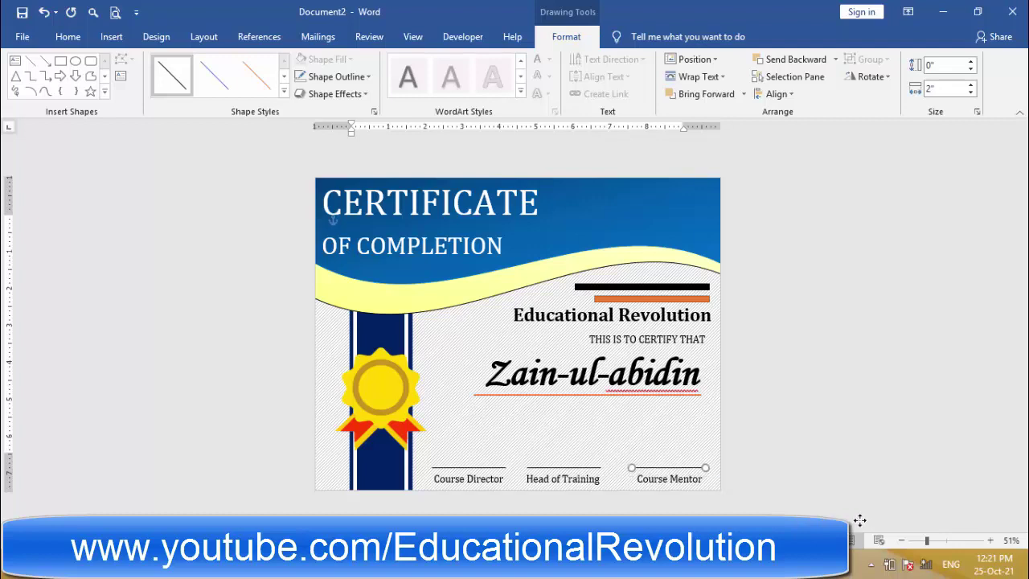
{"action": "key", "text": "Escape"}
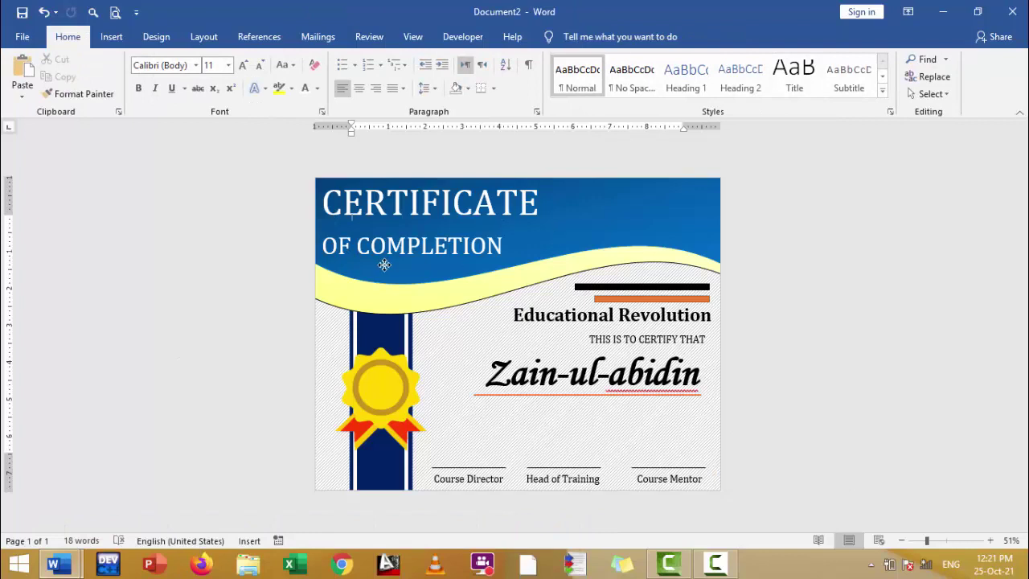
Copy the 'HAS SUCCESFULLY COMPLETED THE EXCEL VBA CERTIFICATION COURSE' box into Document2 below the name
{"action": "mouse_move", "coordinate": [53, 563]}
{"action": "left_click", "coordinate": [96, 454]}
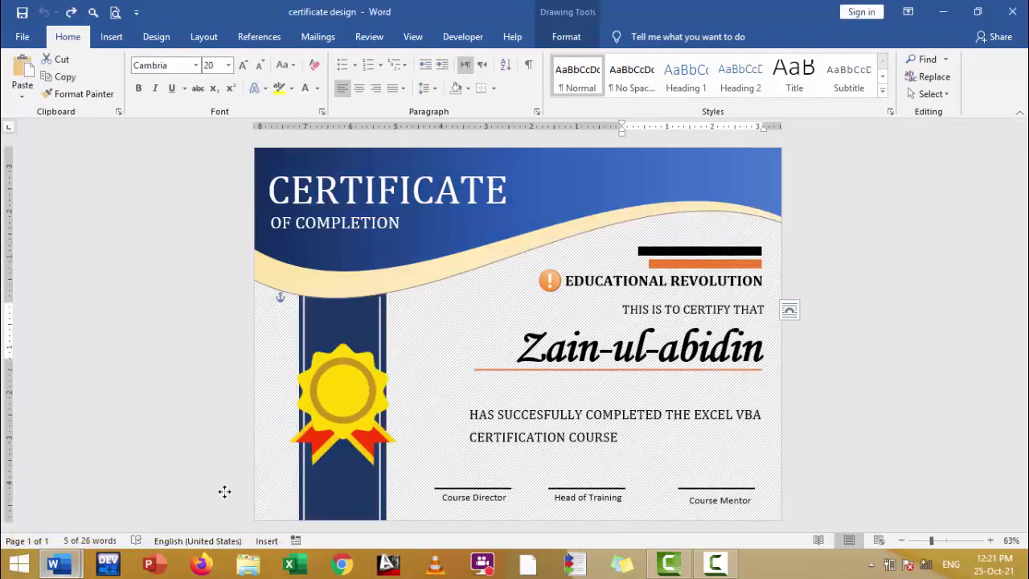
{"action": "left_click", "coordinate": [568, 421]}
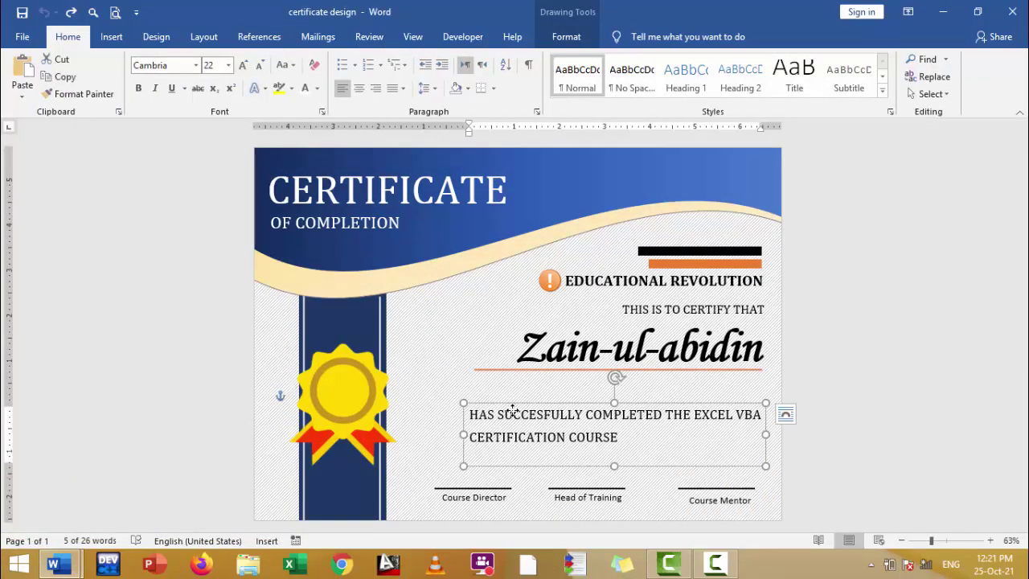
{"action": "mouse_move", "coordinate": [53, 562]}
{"action": "left_click", "coordinate": [257, 450]}
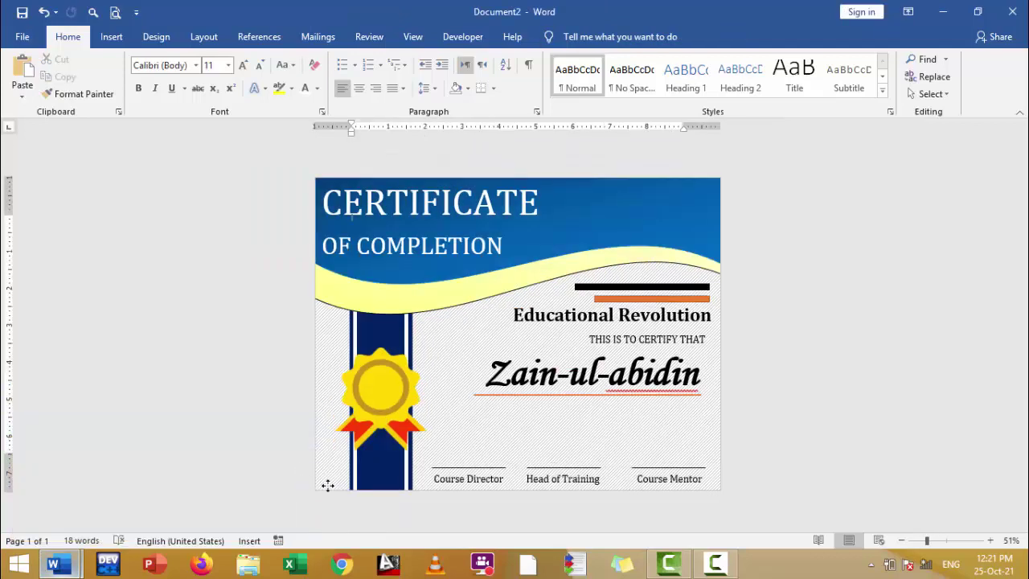
{"action": "key", "text": "ctrl+v"}
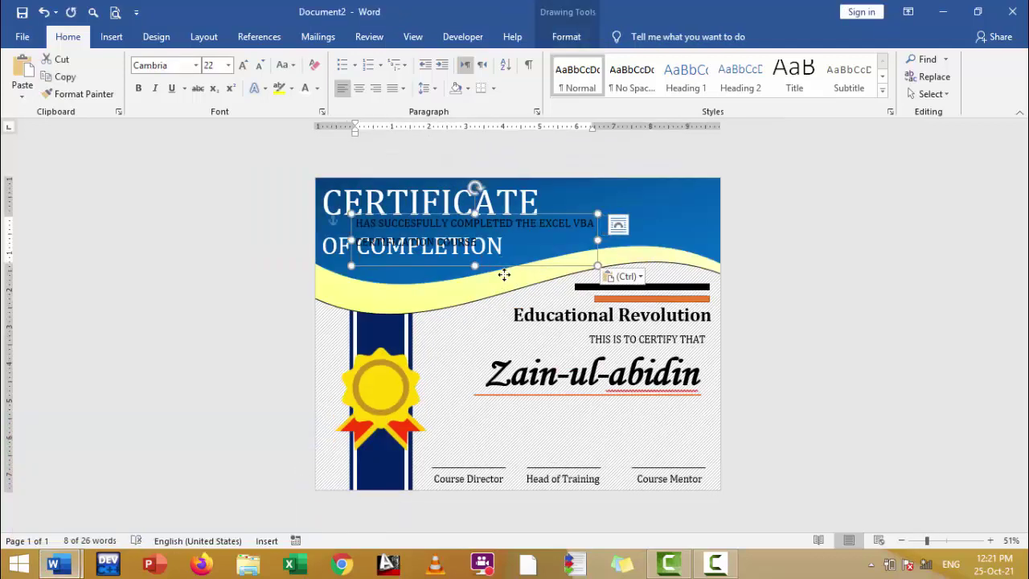
{"action": "left_click_drag", "start_coordinate": [503, 275], "coordinate": [601, 459]}
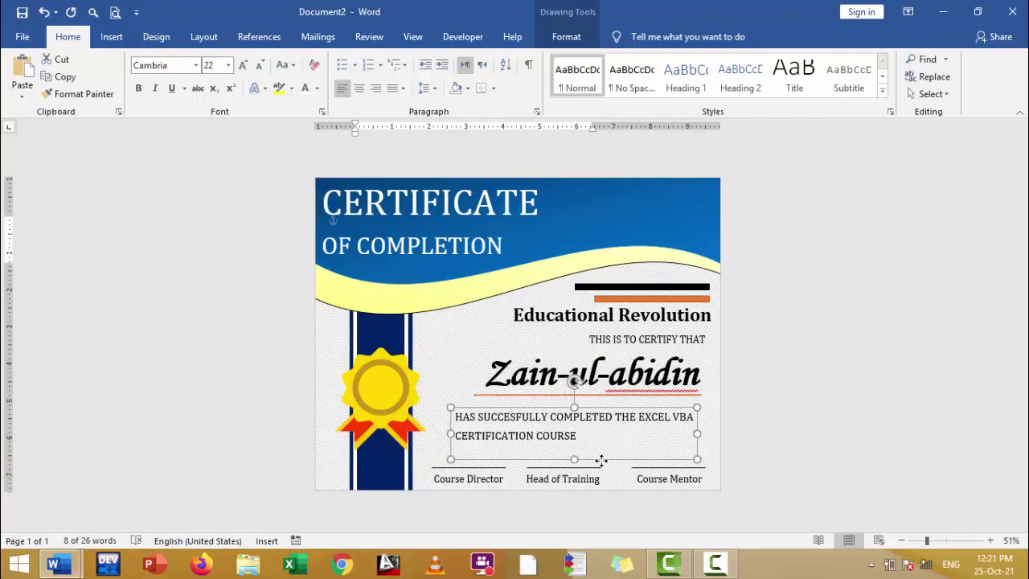
{"action": "left_click", "coordinate": [920, 386]}
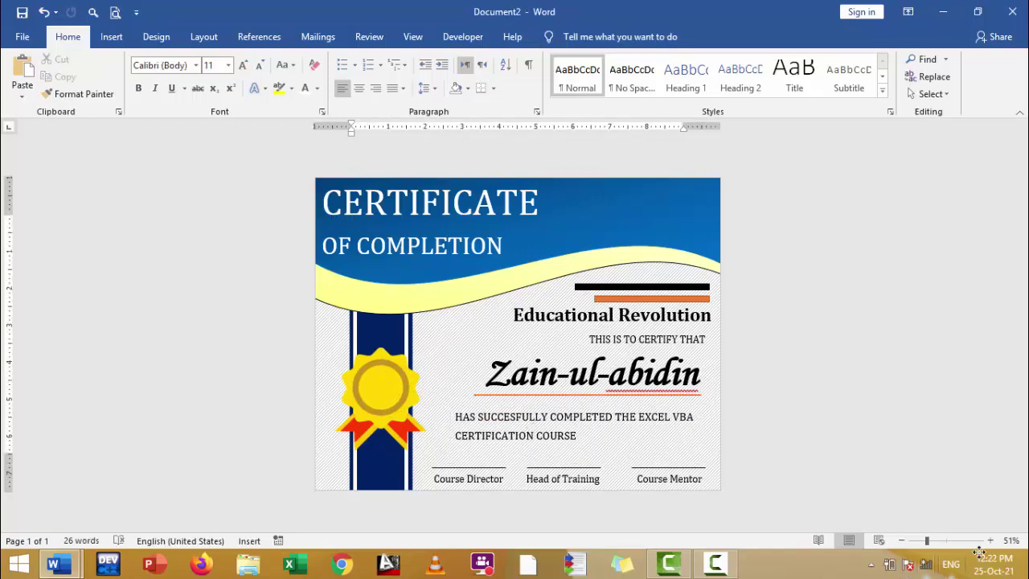
Zoom the recreated certificate to Whole page, then return to the finished 'certificate design' document
{"action": "left_click", "coordinate": [1010, 540]}
{"action": "left_click", "coordinate": [524, 215]}
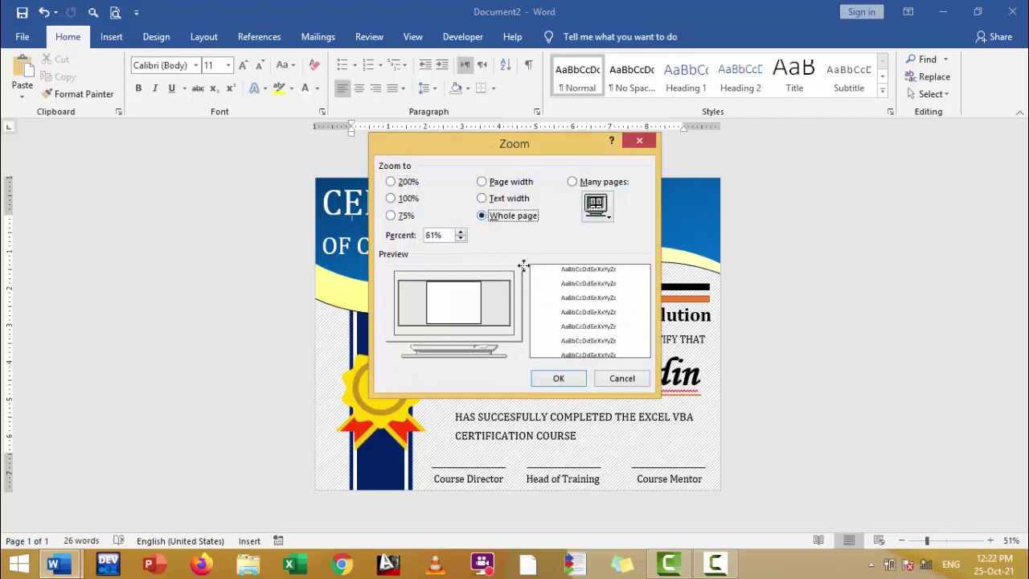
{"action": "left_click", "coordinate": [559, 377]}
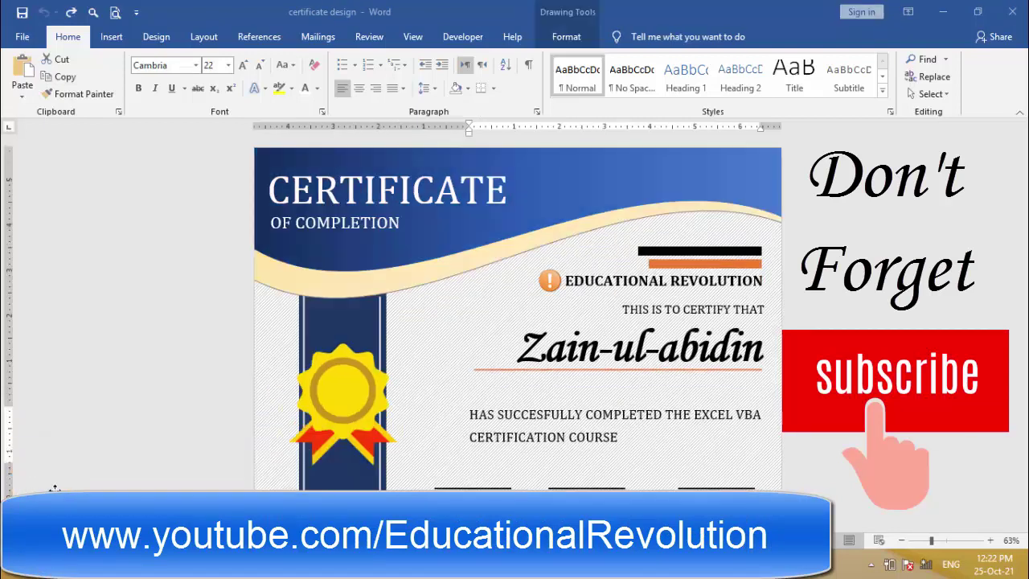
{"action": "left_click", "coordinate": [98, 486]}
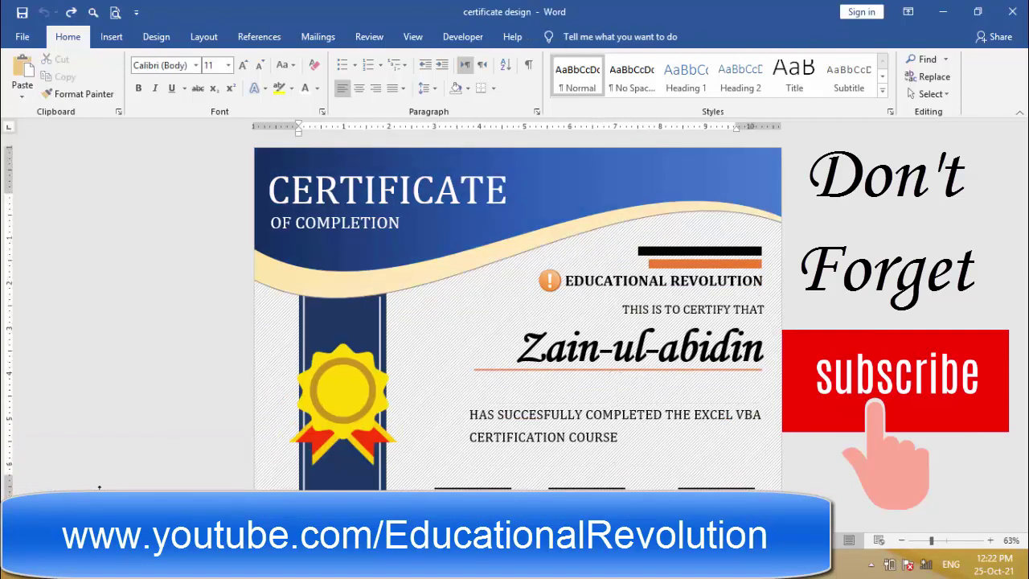